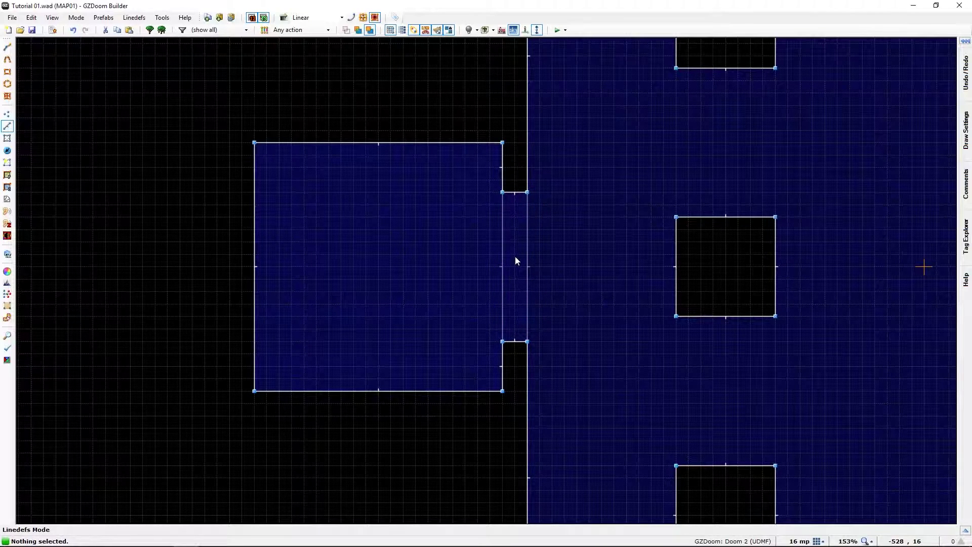
Flip the doorway linedef on the small room's side and flip it back again.
click(503, 269)
click(527, 276)
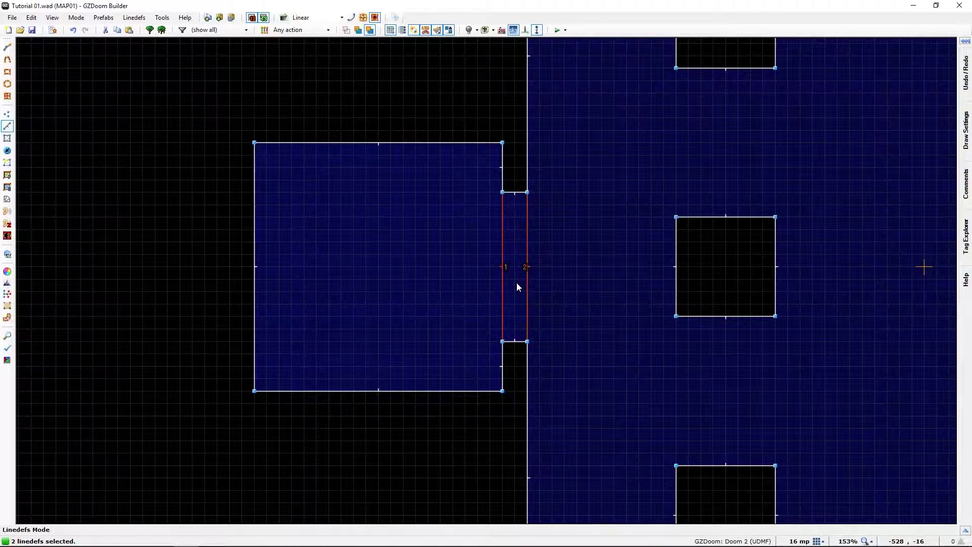
click(516, 282)
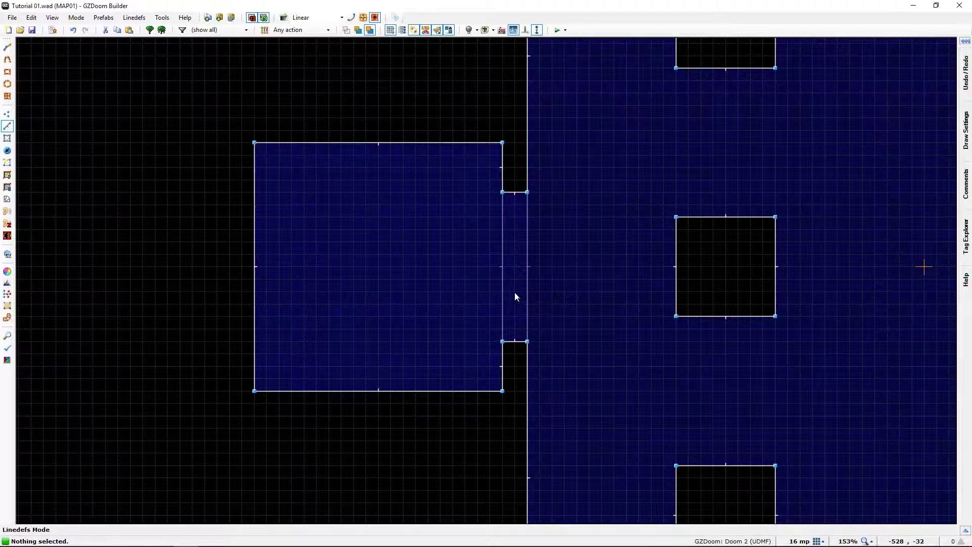
scroll(533, 269, up, 3)
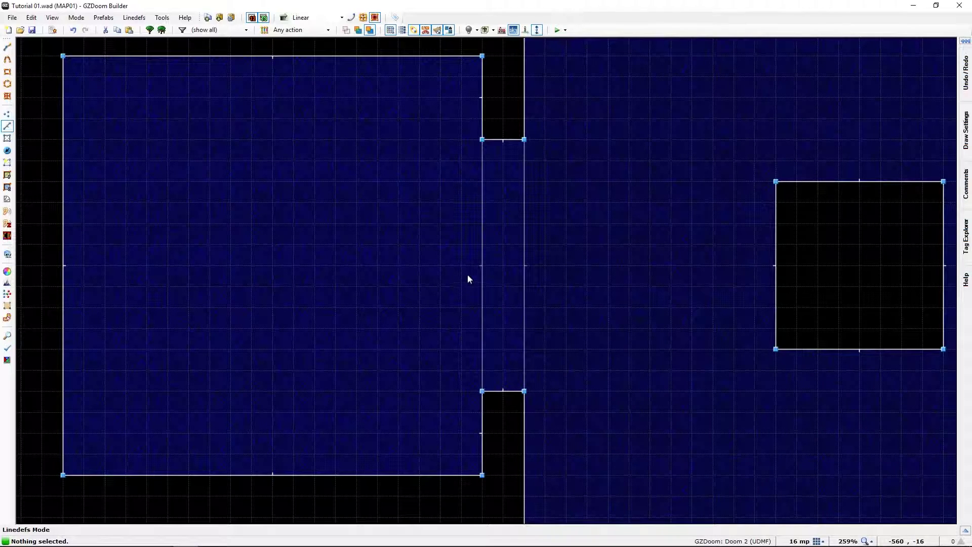
key(f)
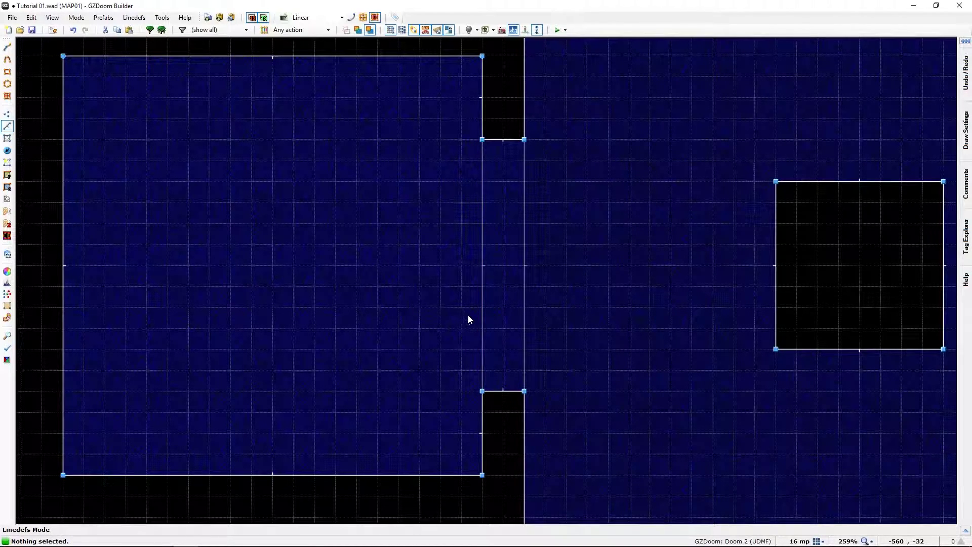
key(f)
Enter the 3D view and lower the doorway sector's ceiling to a height of 104.
key(q)
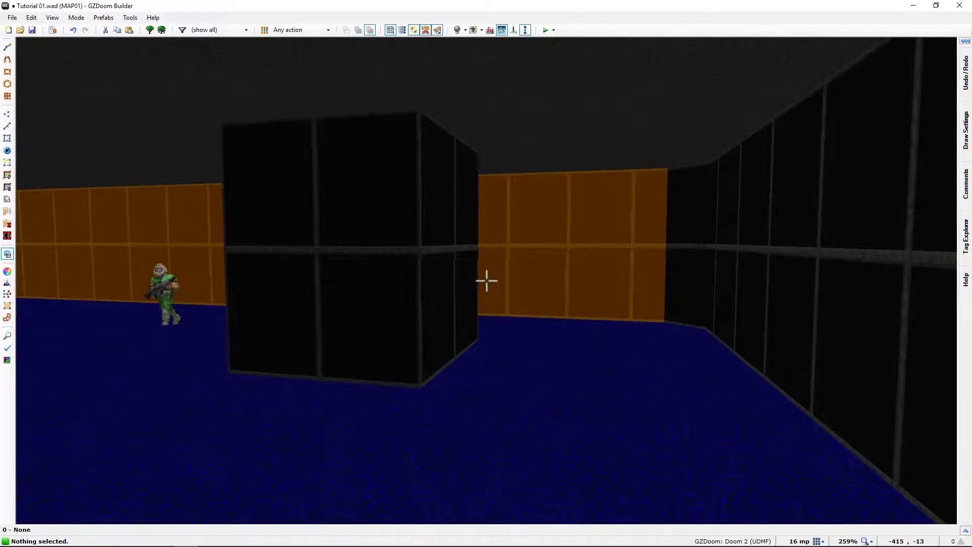
key(w)
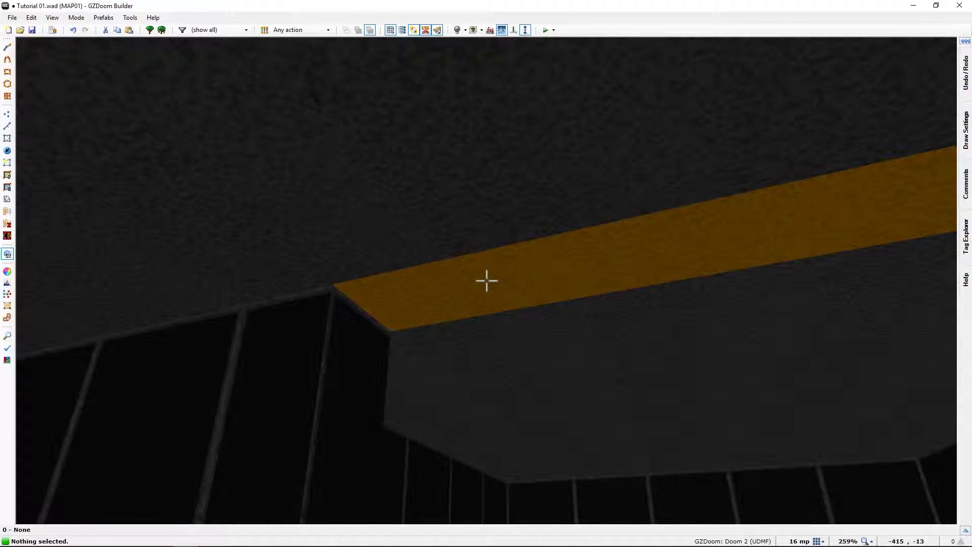
scroll(486, 281, down, 3)
click(487, 280)
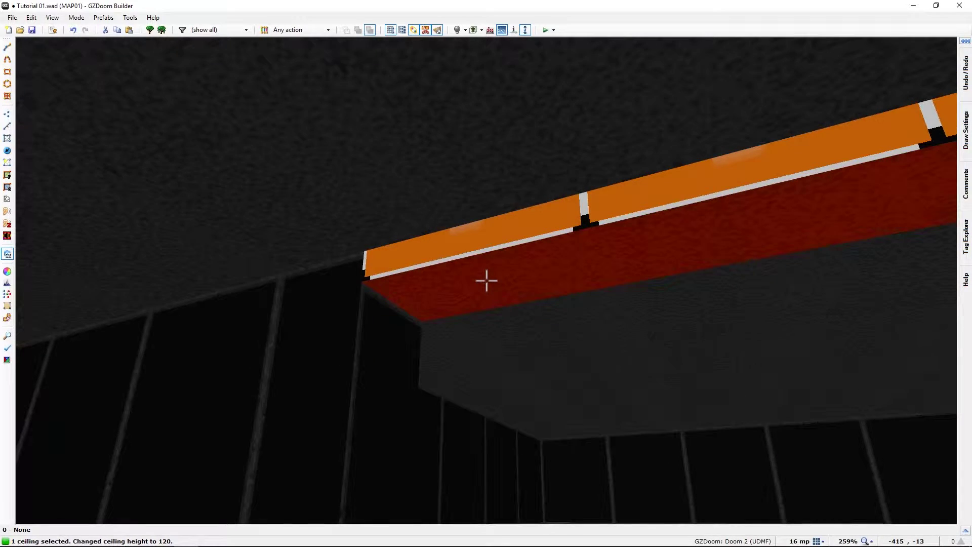
scroll(486, 281, down, 1)
scroll(487, 280, up, 2)
scroll(486, 280, down, 2)
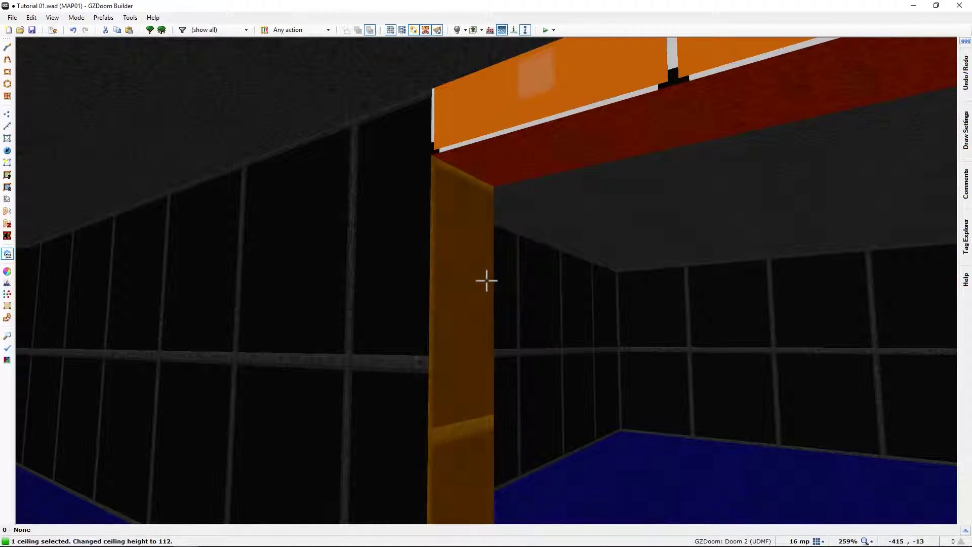
scroll(487, 281, up, 2)
scroll(486, 280, down, 3)
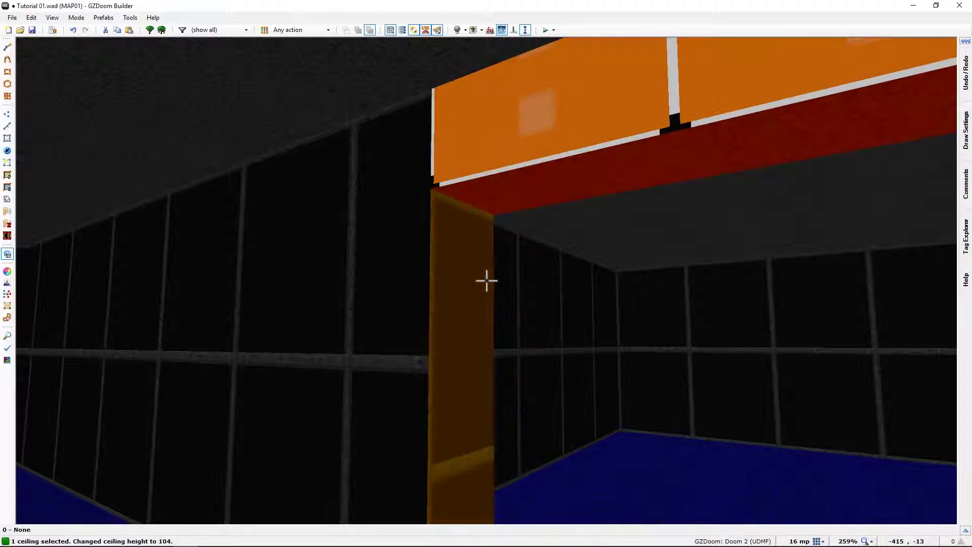
Return the doorway ceiling to a height of 128, clear the selection and go back to the 2D map.
scroll(486, 280, down, 9)
scroll(486, 280, up, 7)
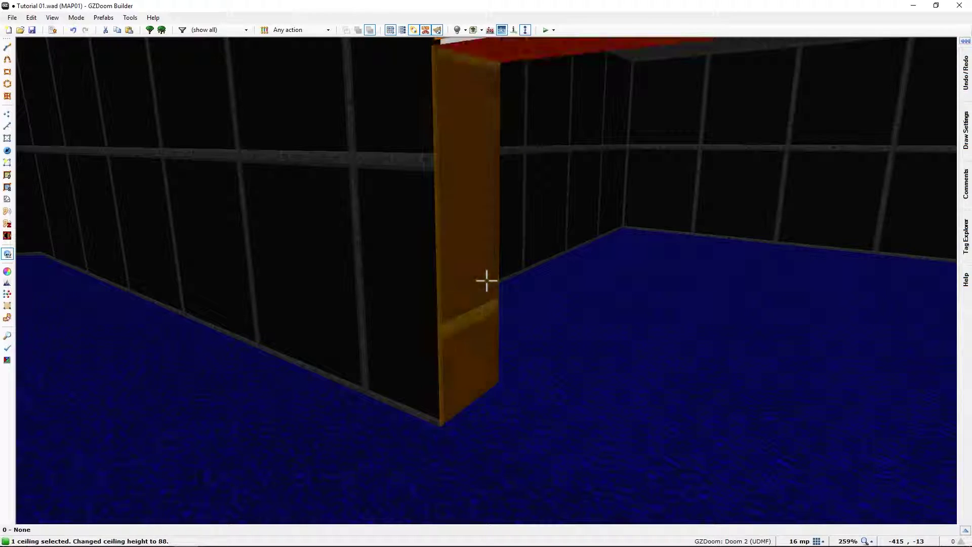
scroll(487, 280, up, 5)
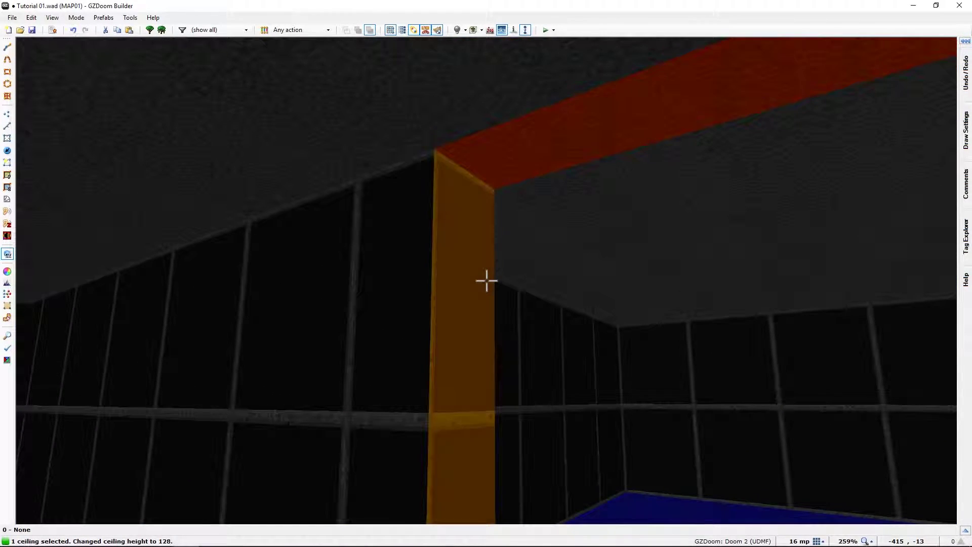
key(Escape)
key(q)
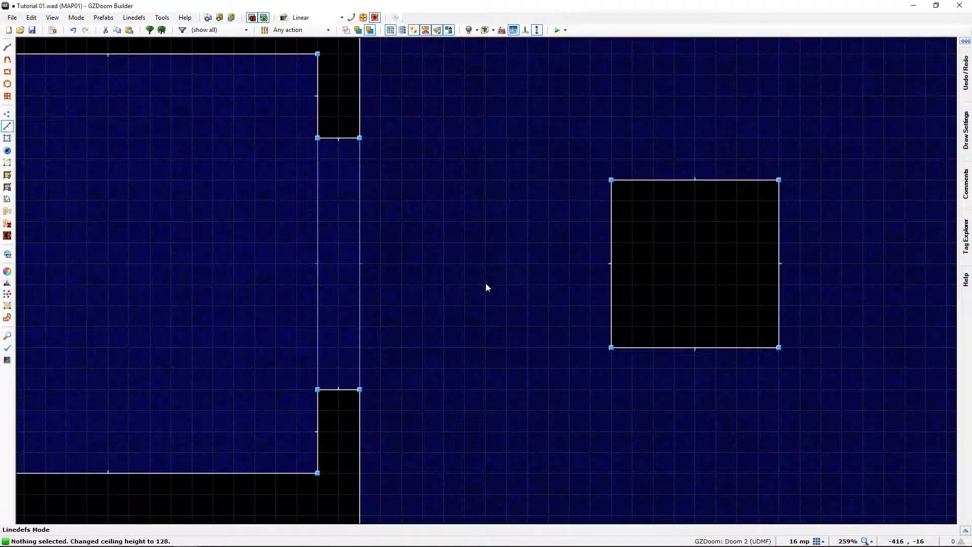
Lower the doorway sector's ceiling height in its properties to match the floor height, closing the door.
key(s)
right_click(339, 240)
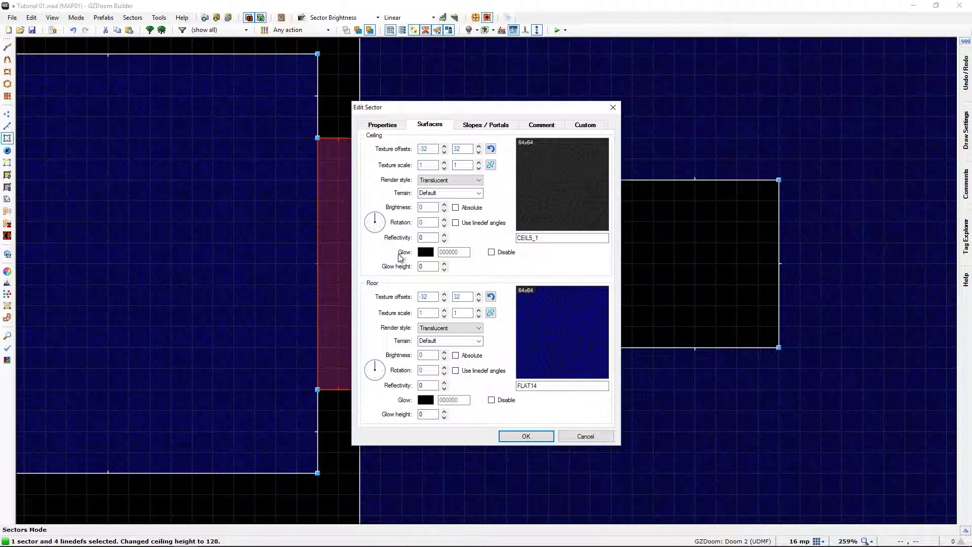
click(382, 125)
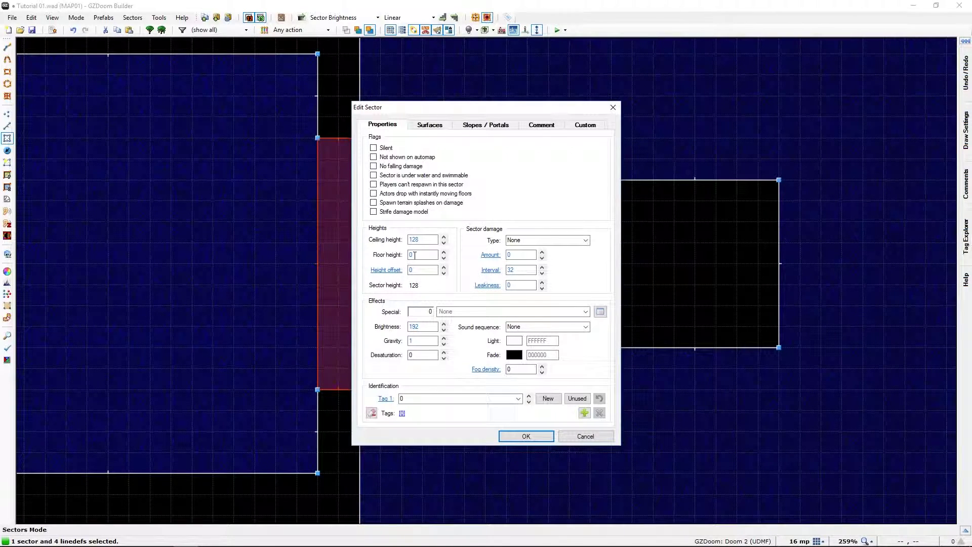
double_click(420, 239)
click(525, 436)
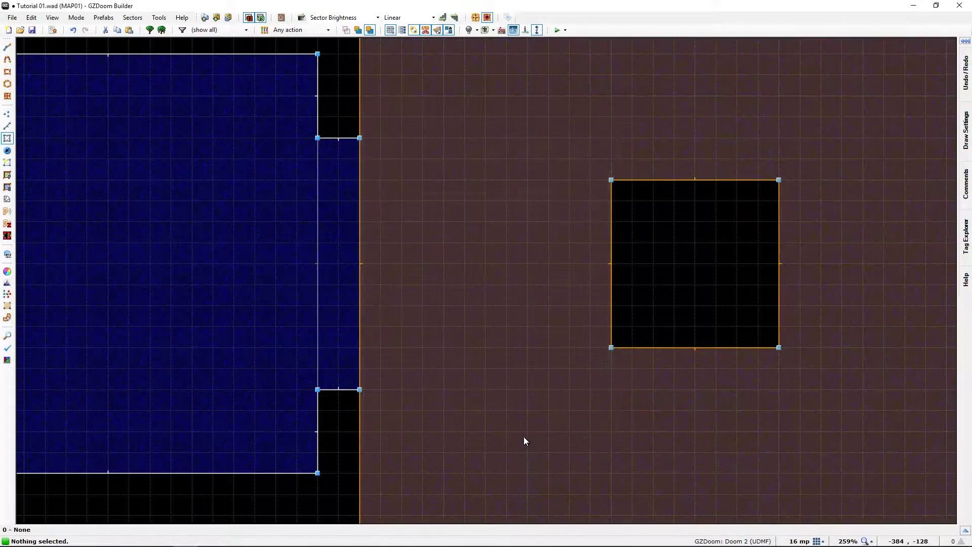
Apply the BIGDOOR2 texture from the Doors set as the upper texture on both missing faces of the closed door.
key(w)
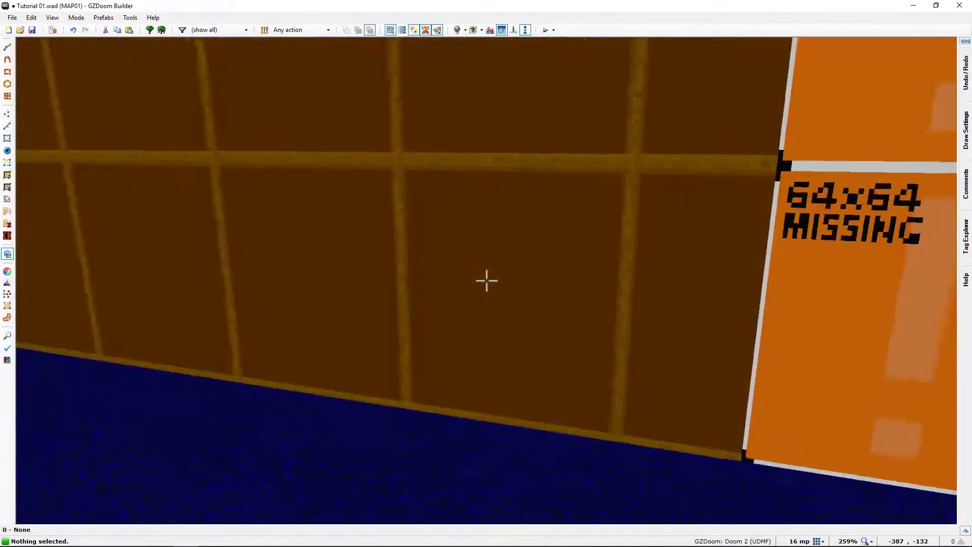
key(s)
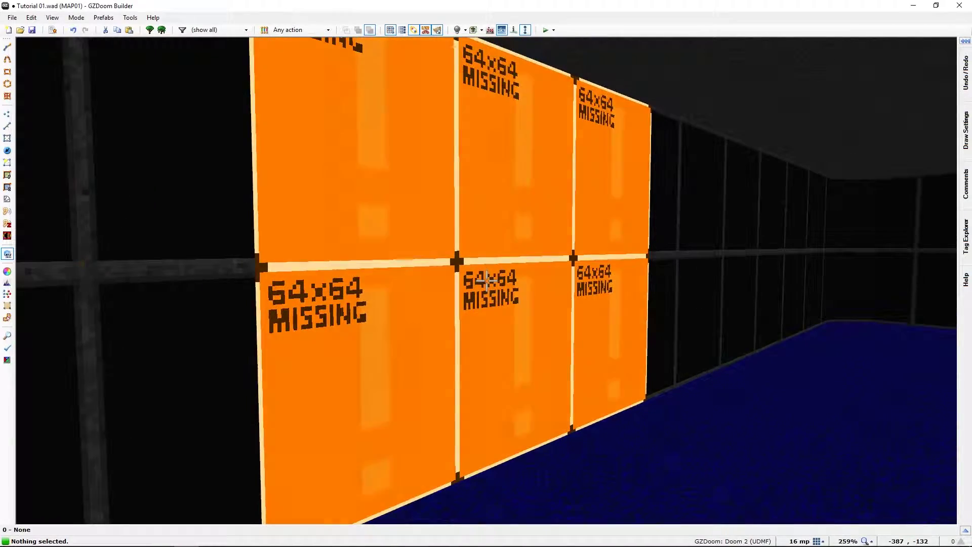
click(486, 279)
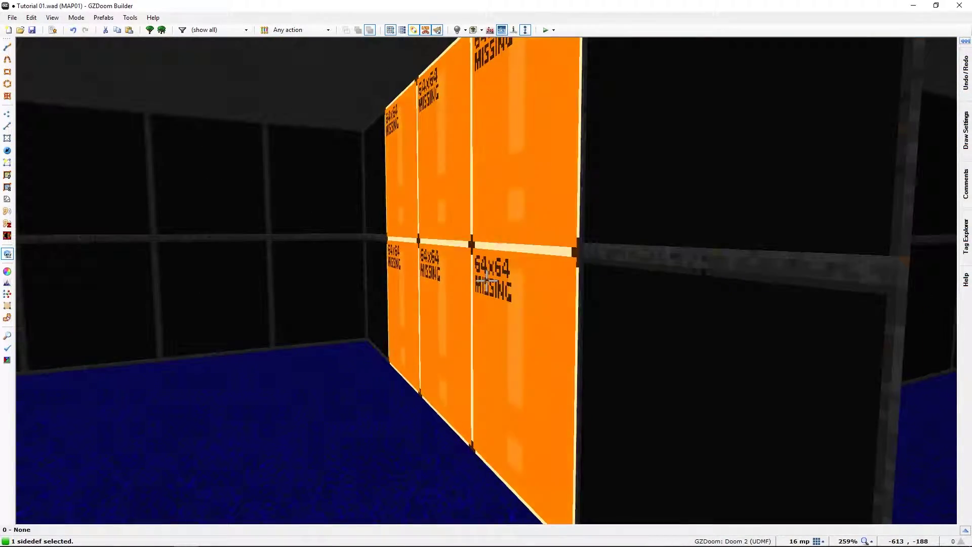
click(486, 279)
right_click(486, 279)
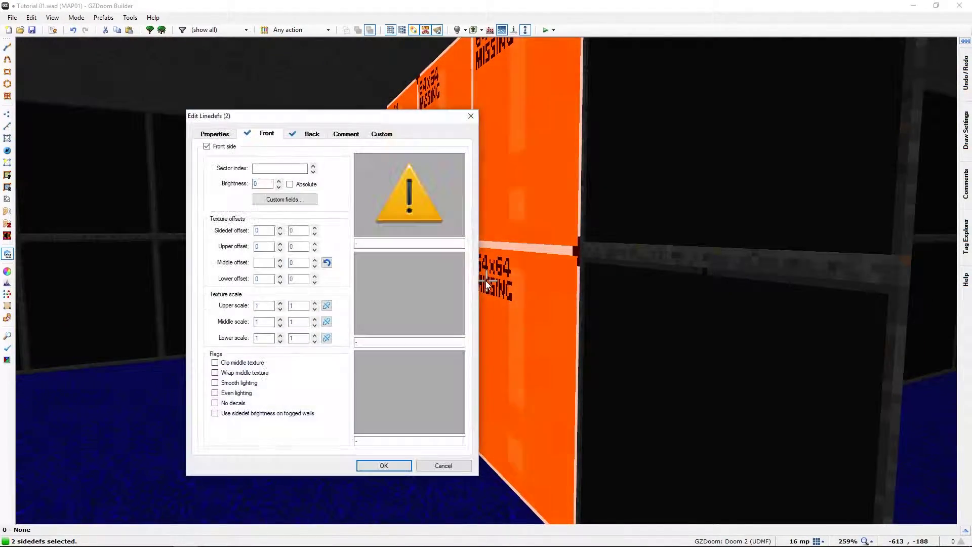
click(401, 209)
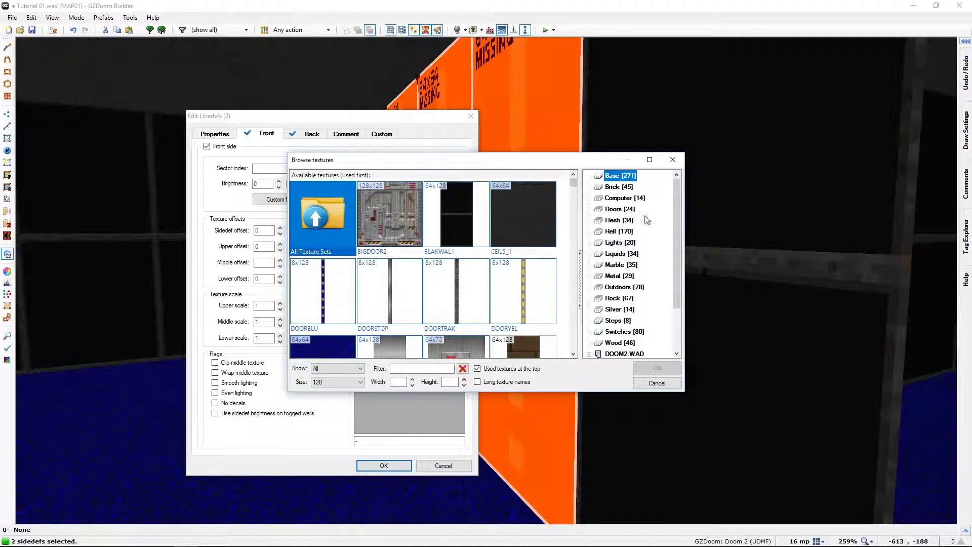
click(619, 209)
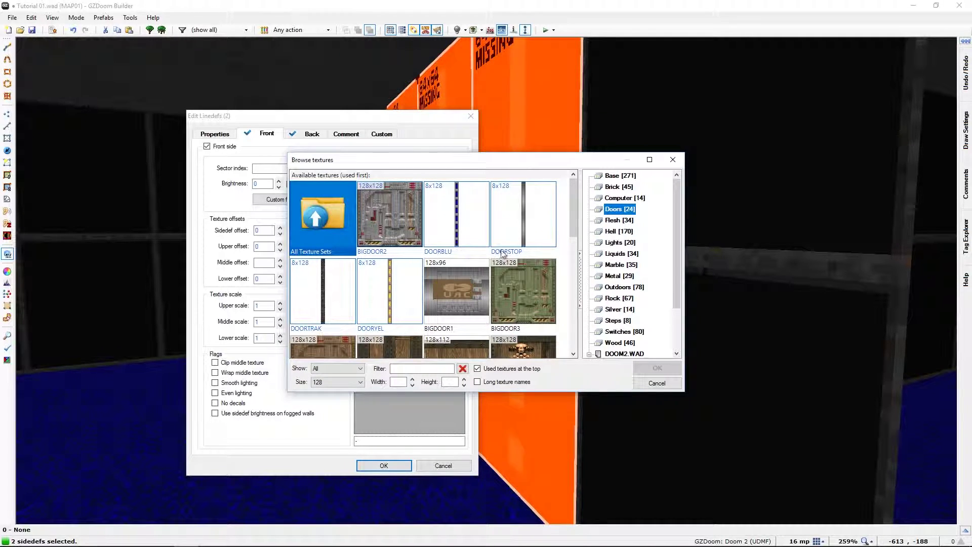
click(397, 233)
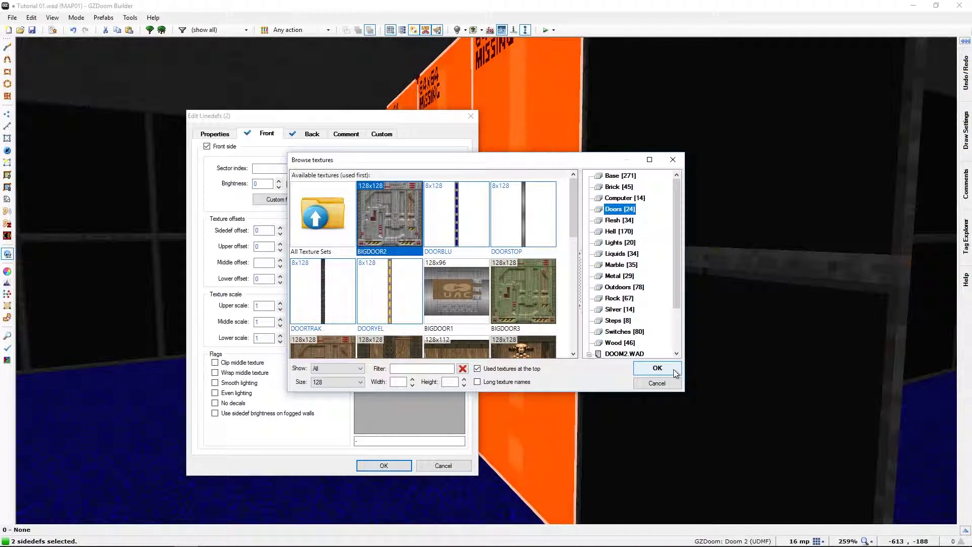
click(657, 368)
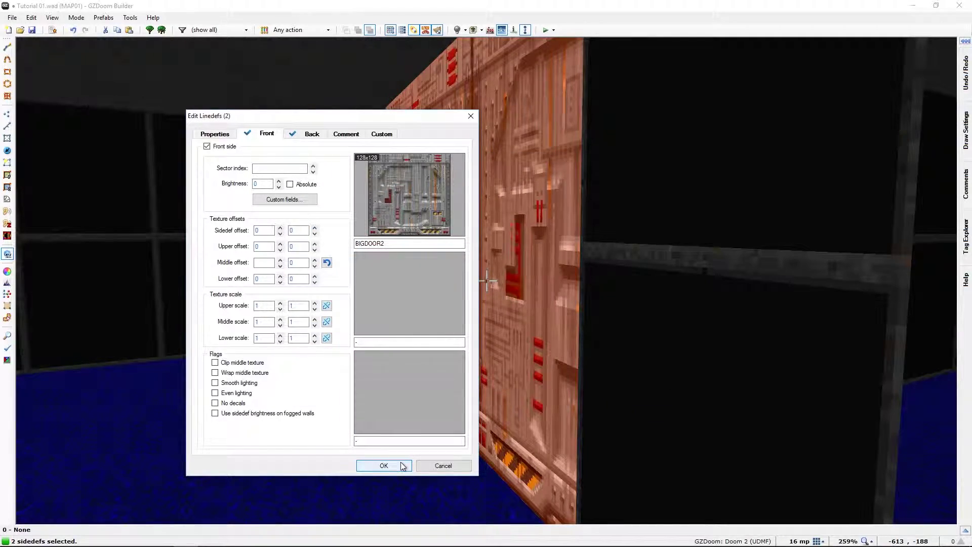
click(382, 464)
key(e)
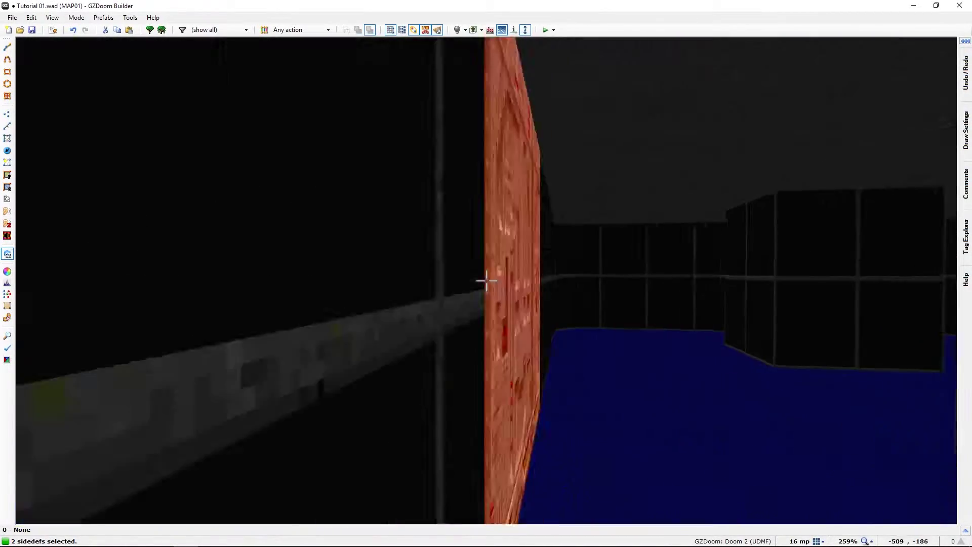
key(w)
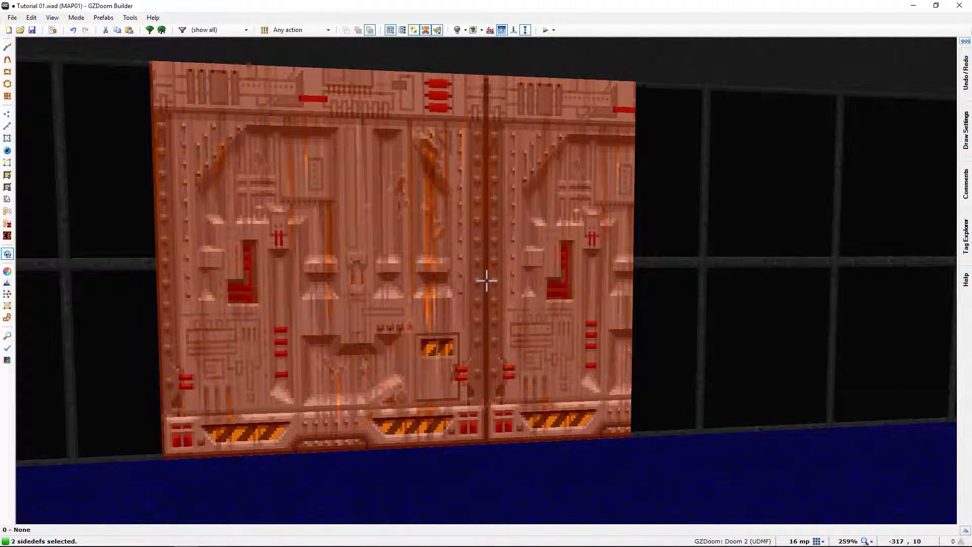
Narrow the doorway in the 2D map by moving its north and south end linedefs inward 16 units each.
key(q)
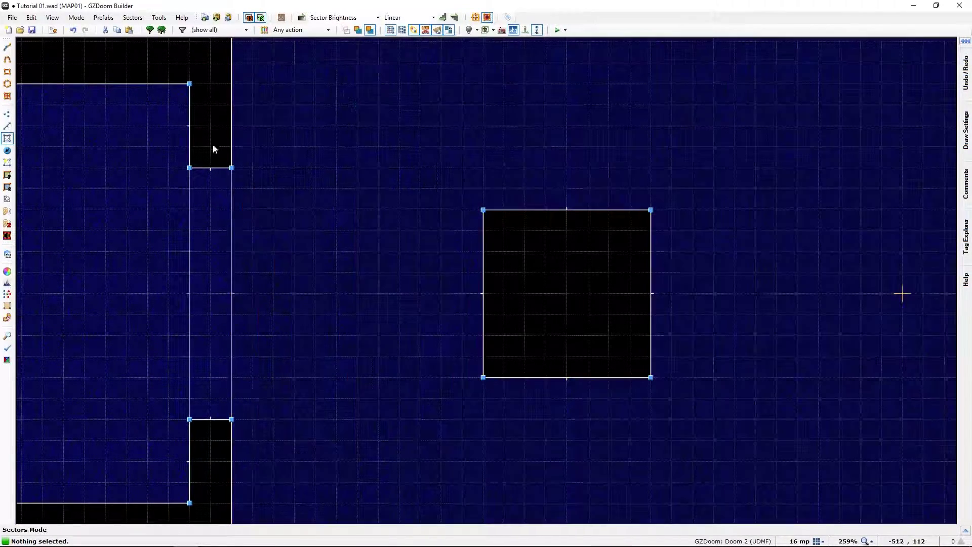
key(l)
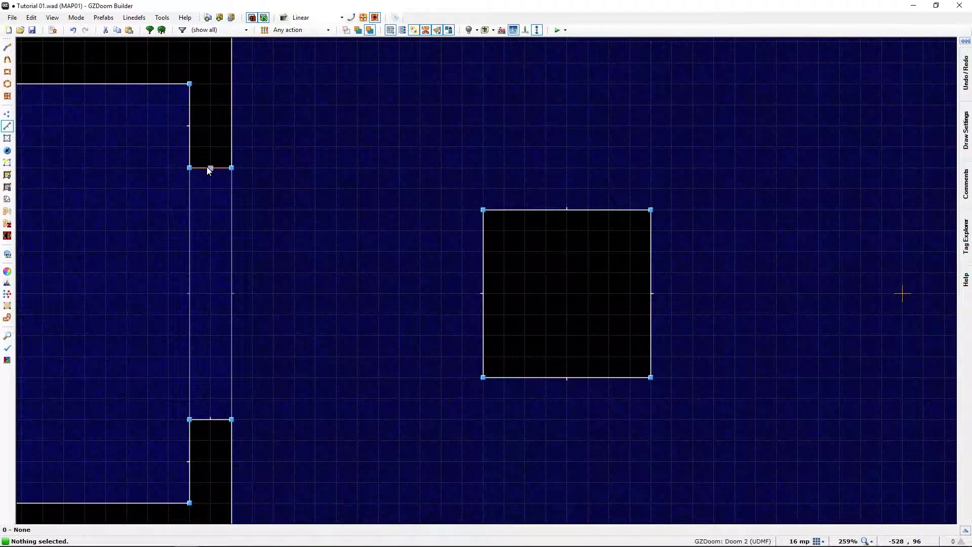
click(207, 168)
drag(206, 173, 206, 193)
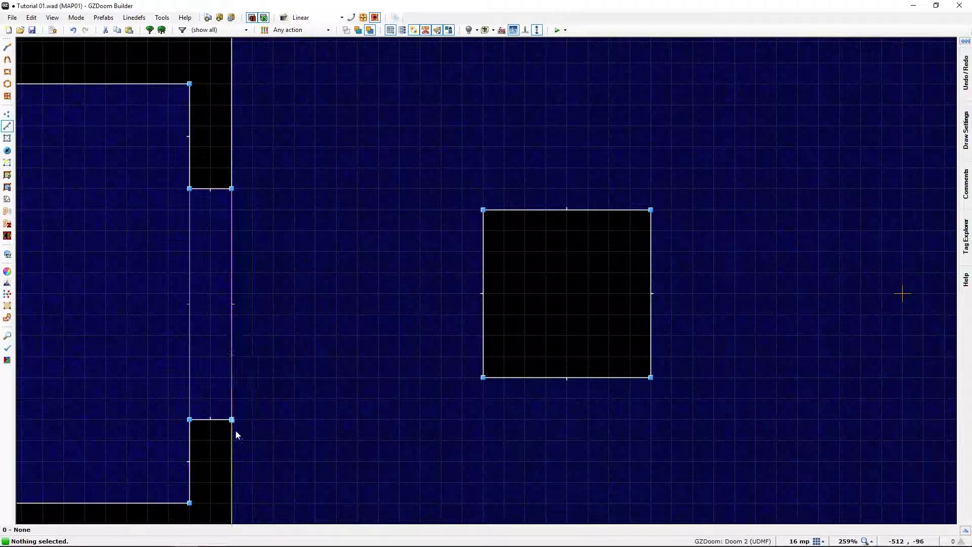
drag(217, 420, 213, 398)
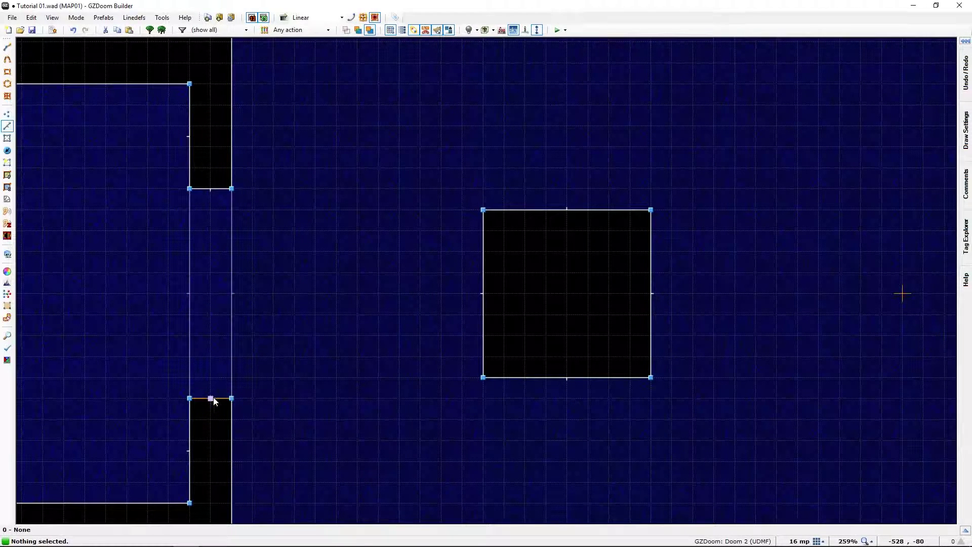
Examine how the door texture fits the narrowed doorway in the 3D view with gravity on.
key(q)
key(g)
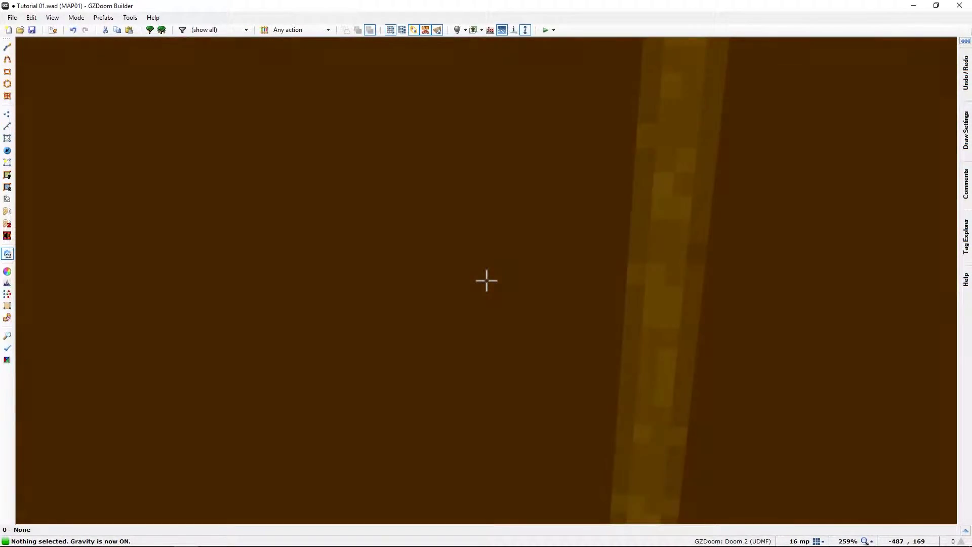
key(w)
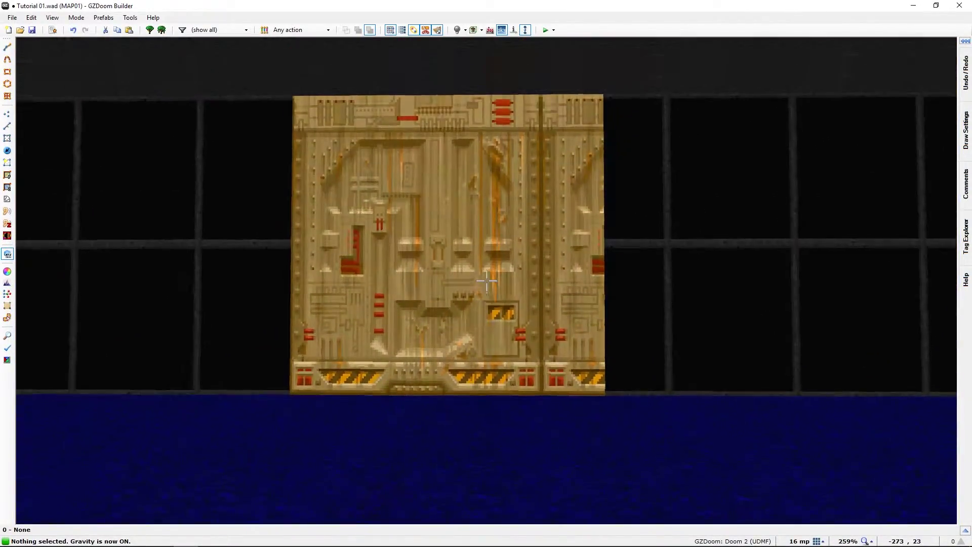
key(q)
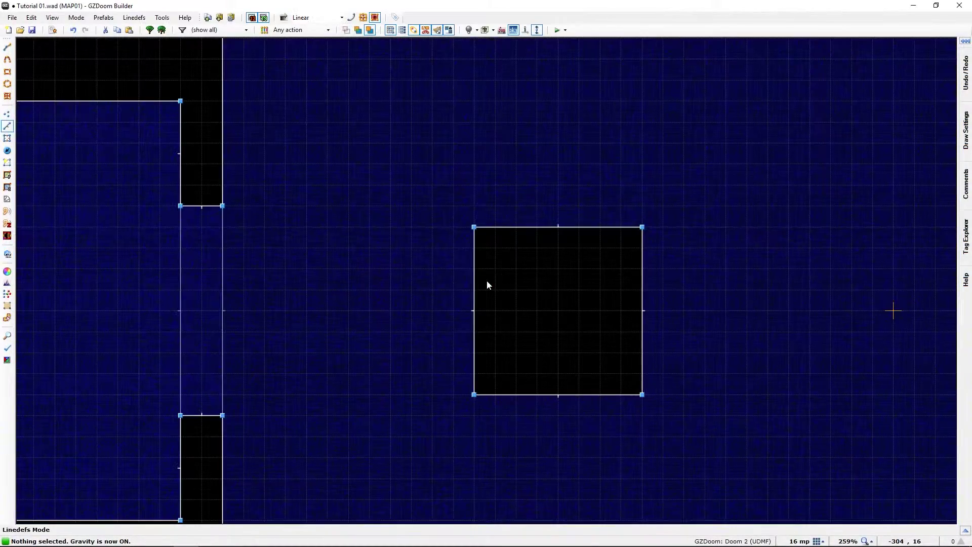
Move the doorway's north end linedef further inward and go back to the 3D view.
key(s)
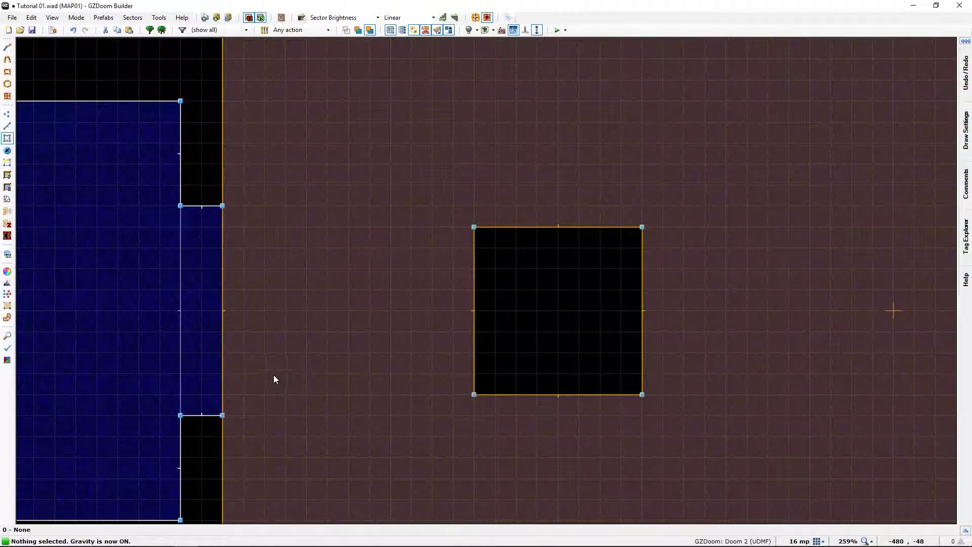
key(Down)
key(Left)
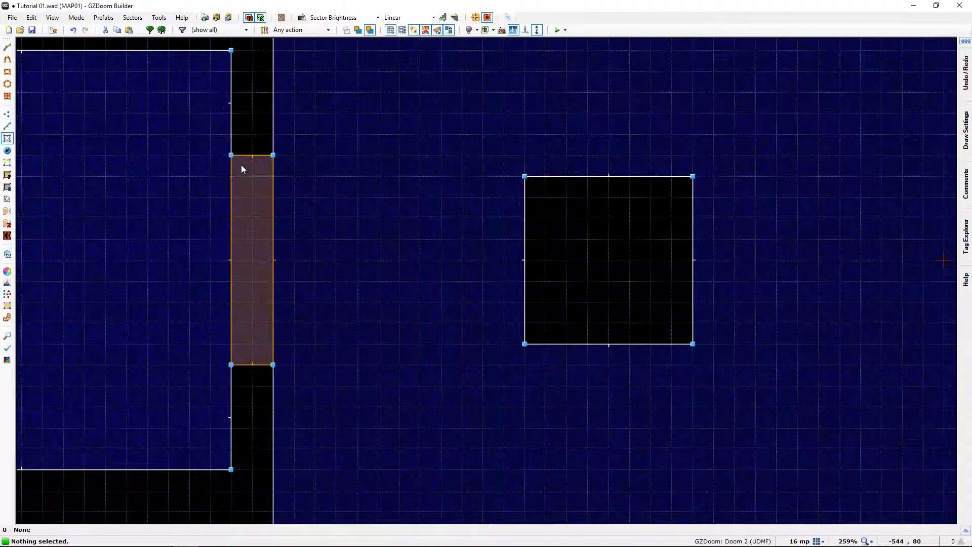
key(l)
click(246, 156)
drag(248, 168, 248, 175)
key(q)
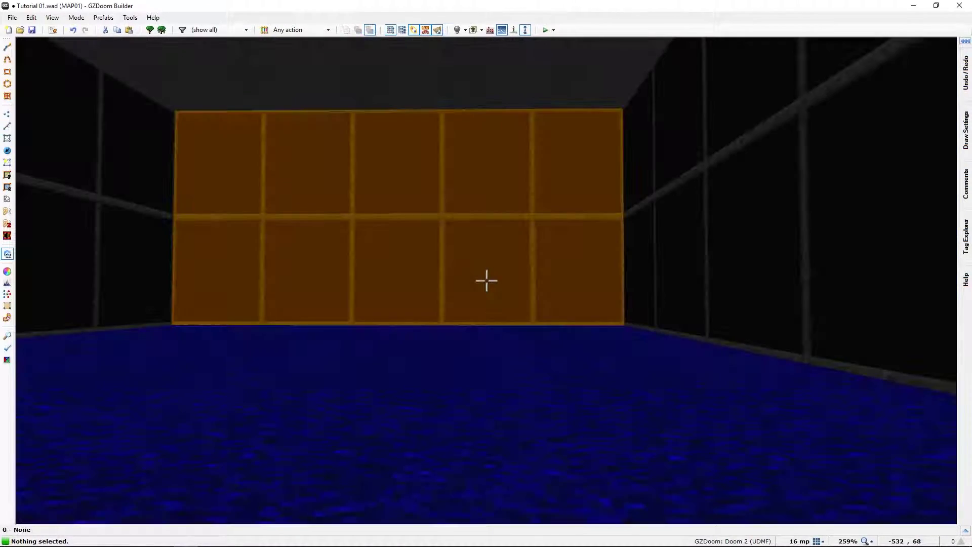
Move the doorway's south end linedef inward 16 units in the 2D map to narrow the opening.
key(e)
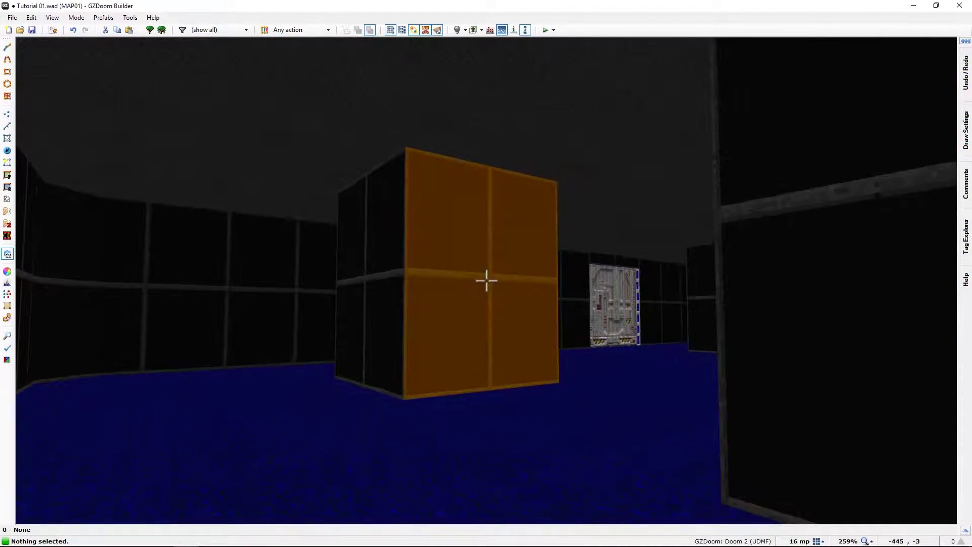
key(g)
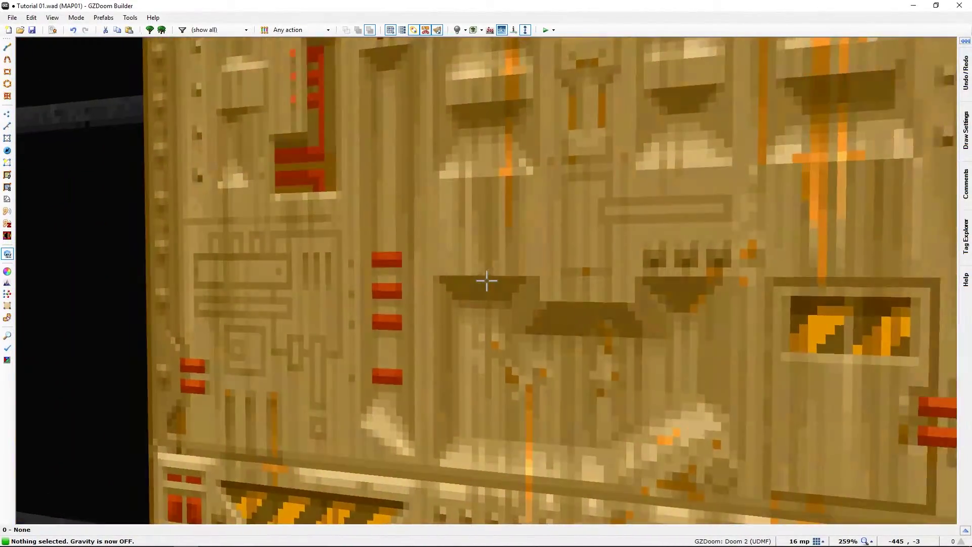
key(q)
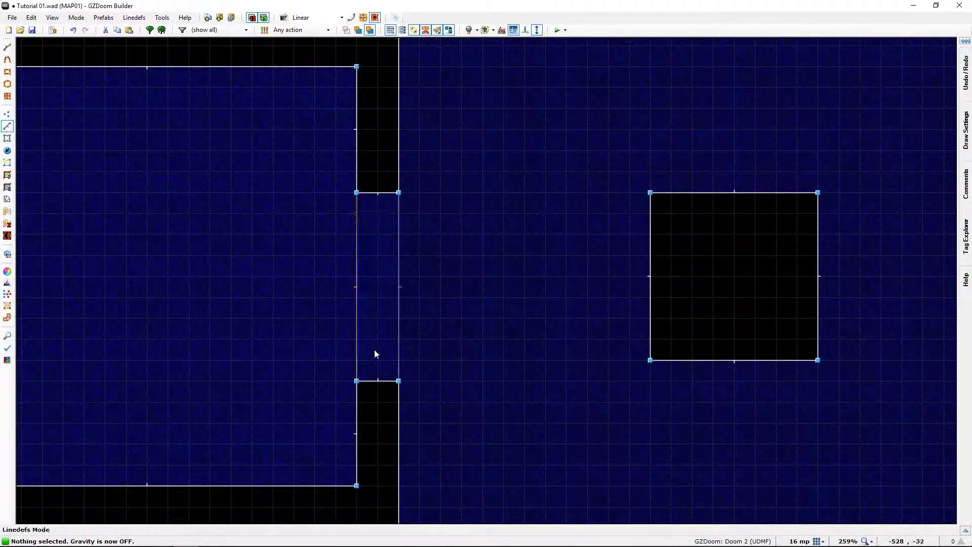
click(378, 382)
drag(378, 384, 373, 375)
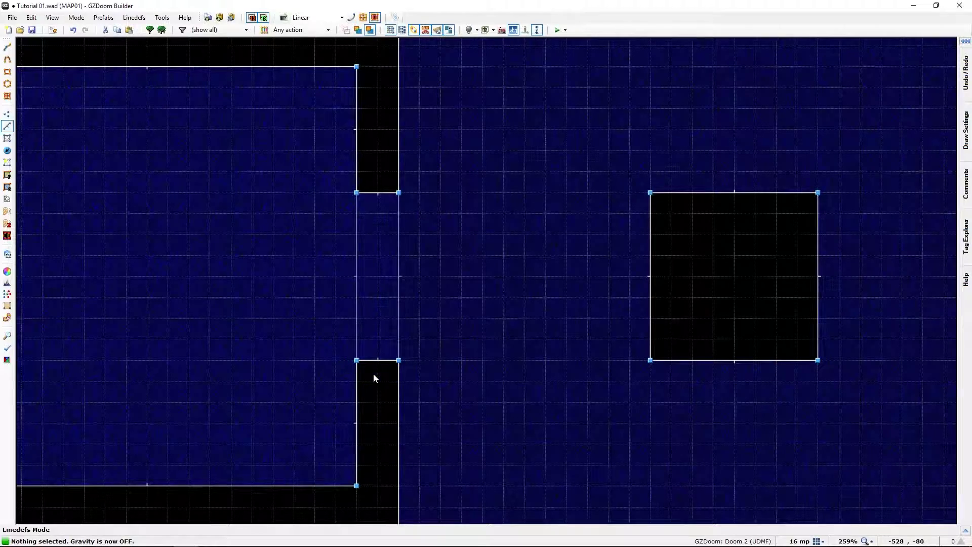
Examine in the 3D view how the BIGDOOR2 texture fits the narrowed doorway from both rooms.
key(q)
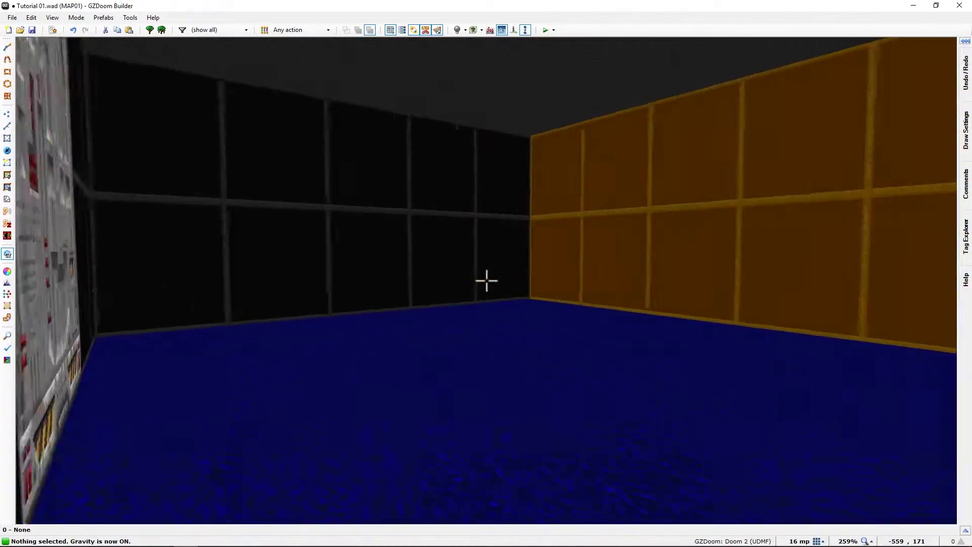
key(w)
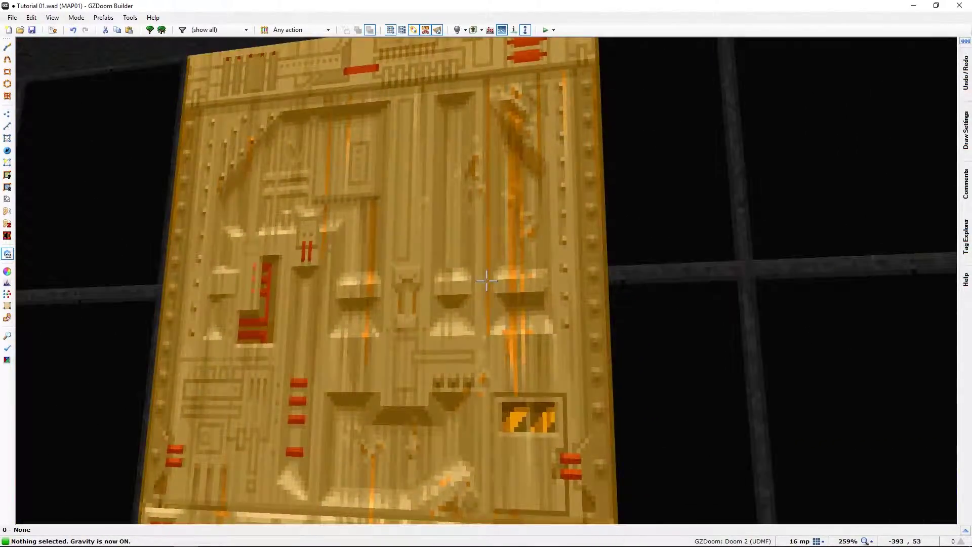
key(w)
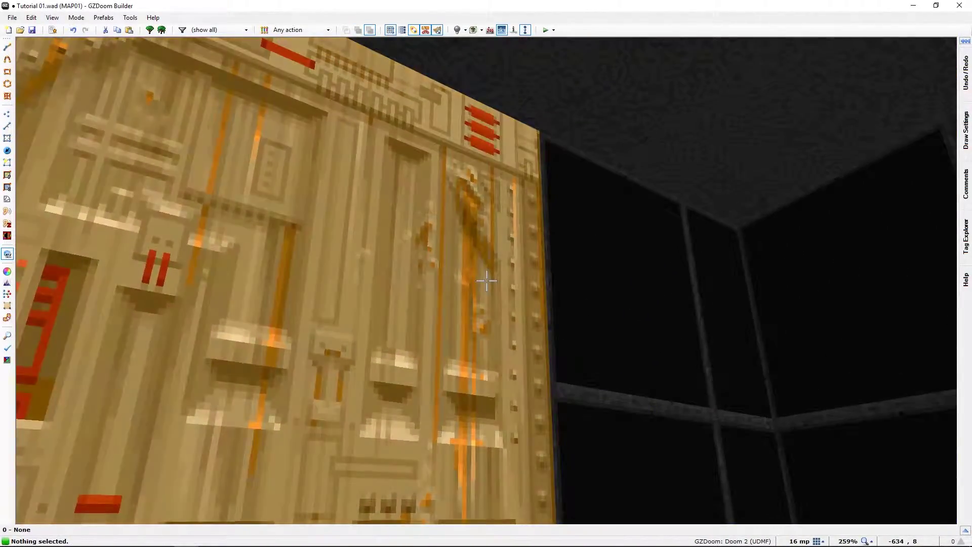
key(w)
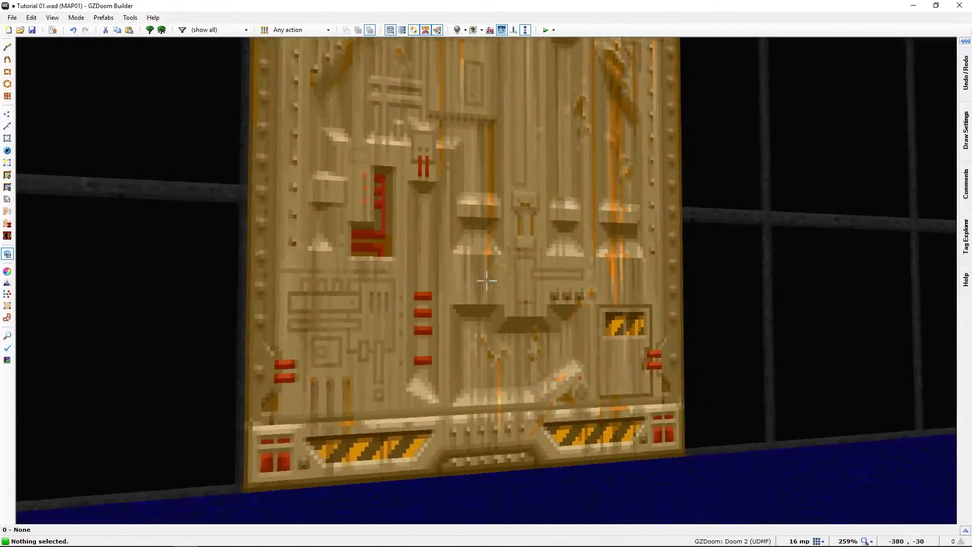
key(g)
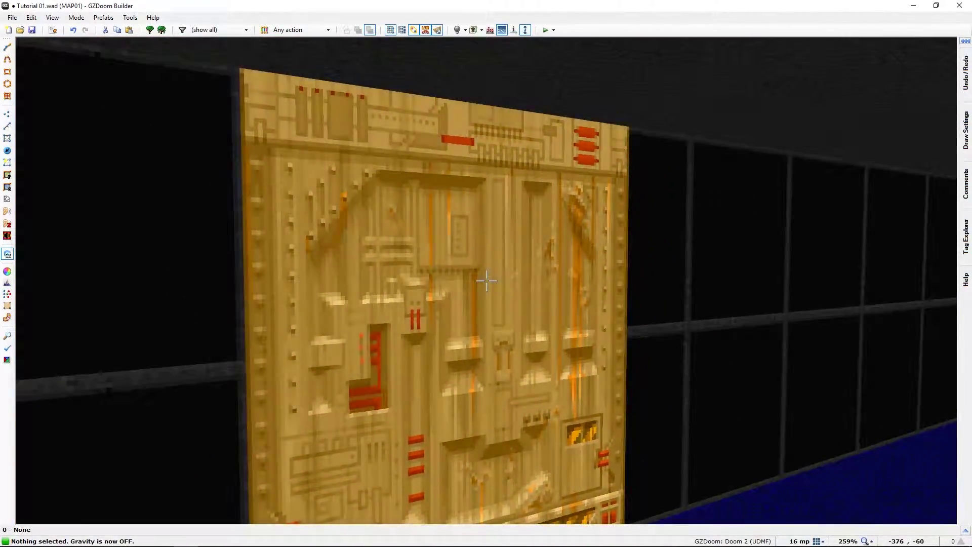
Select the two long linedefs forming the door's faces in the 2D map and open their shared properties.
key(q)
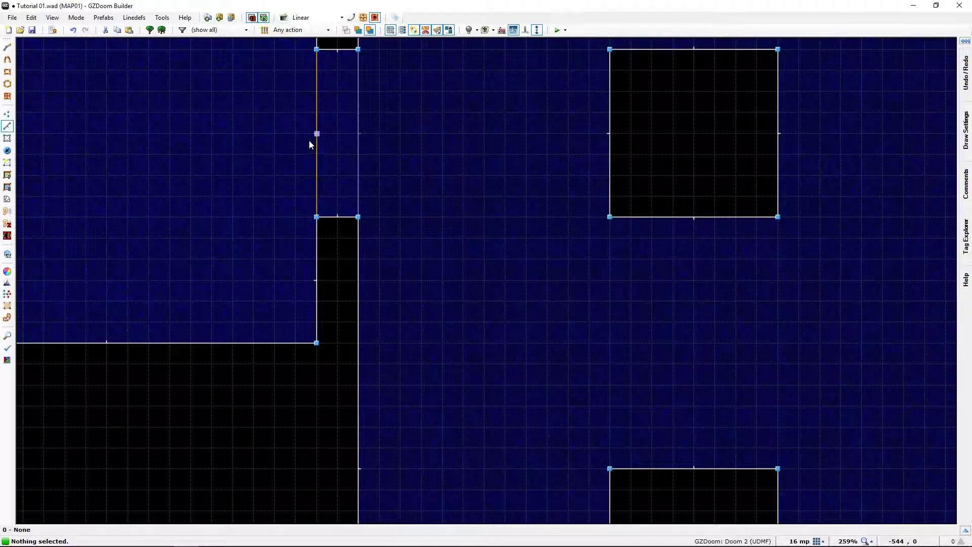
right_click(317, 159)
key(Escape)
click(317, 145)
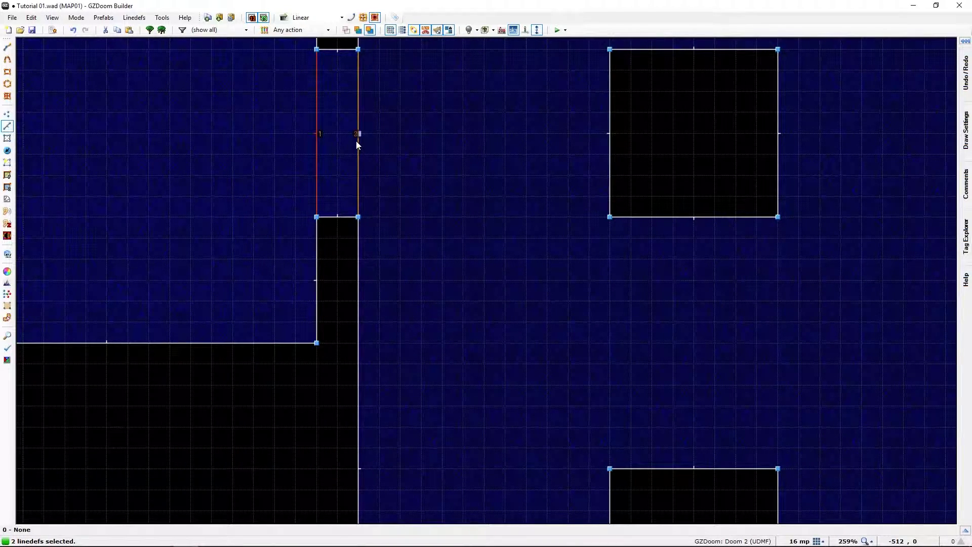
right_click(356, 142)
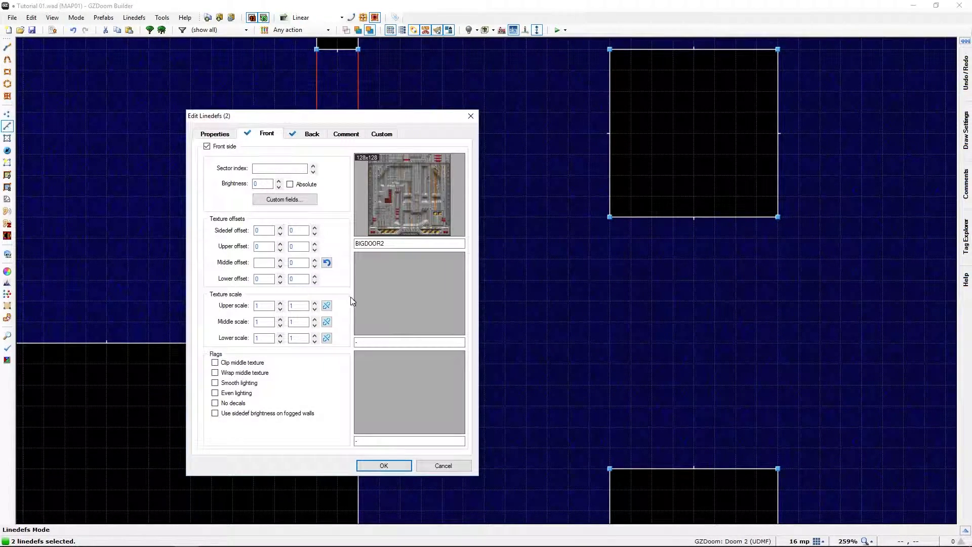
click(212, 135)
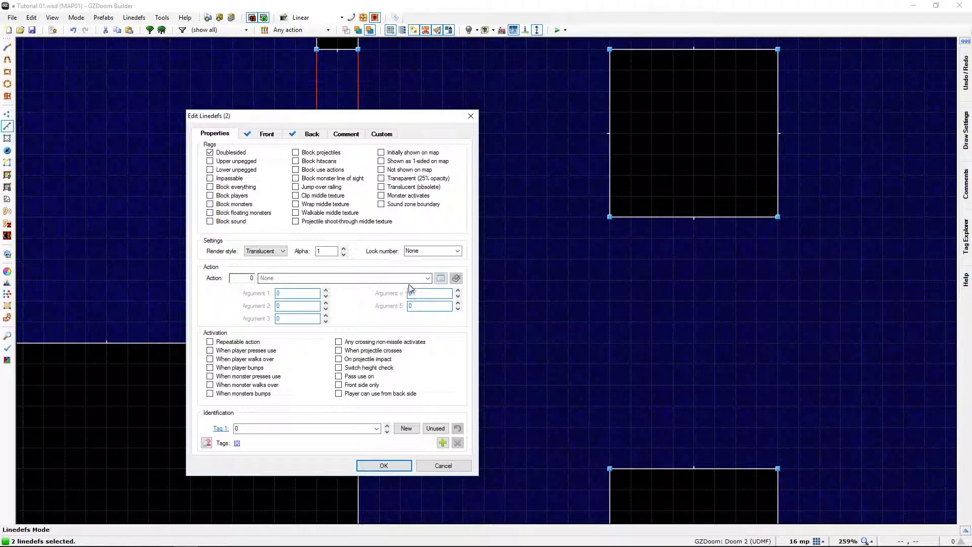
Assign action 202 Door Generic to both selected door linedefs.
click(427, 281)
scroll(390, 328, down, 6)
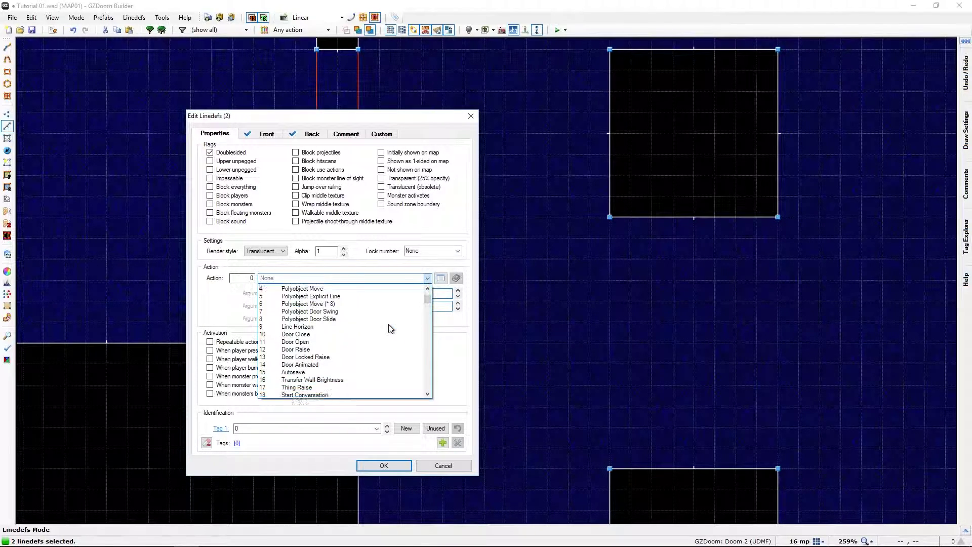
scroll(390, 329, down, 18)
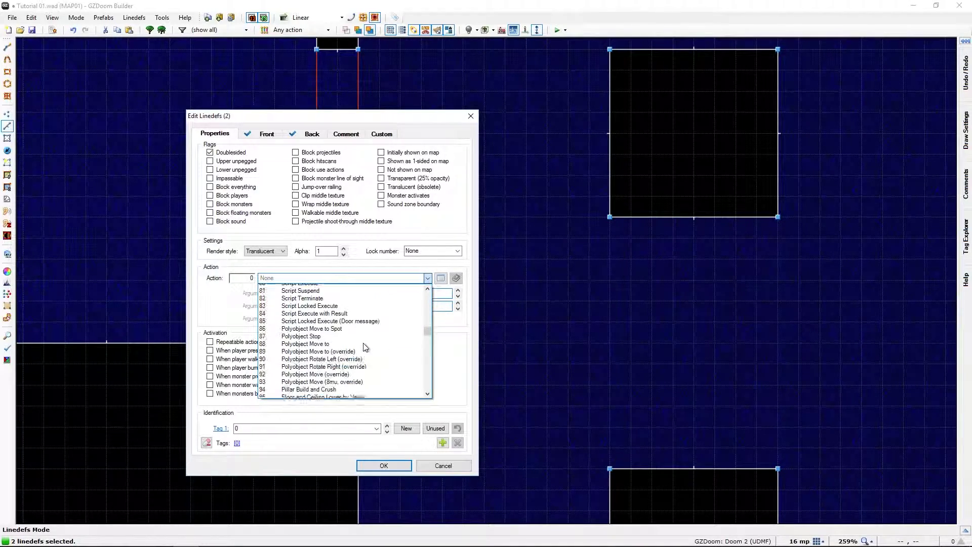
scroll(364, 348, down, 20)
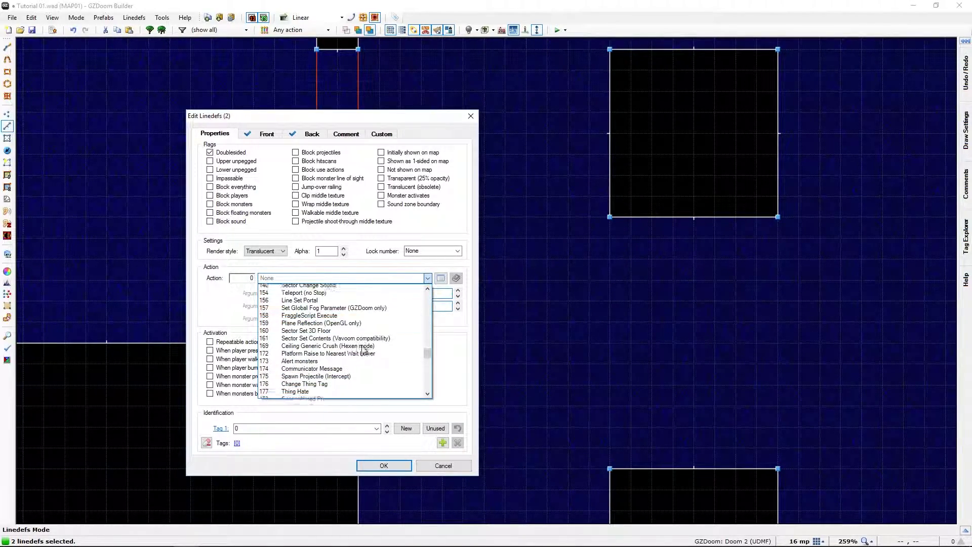
scroll(363, 348, down, 3)
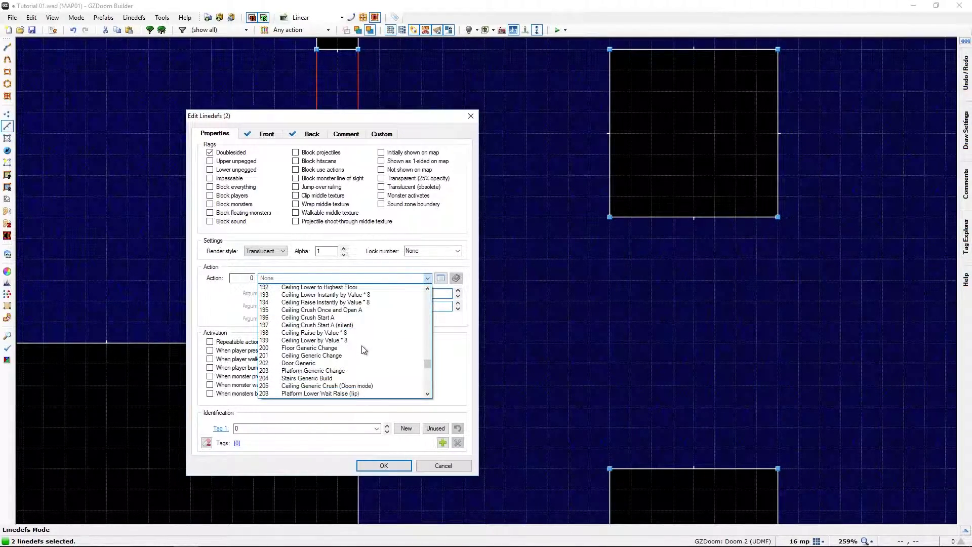
click(314, 363)
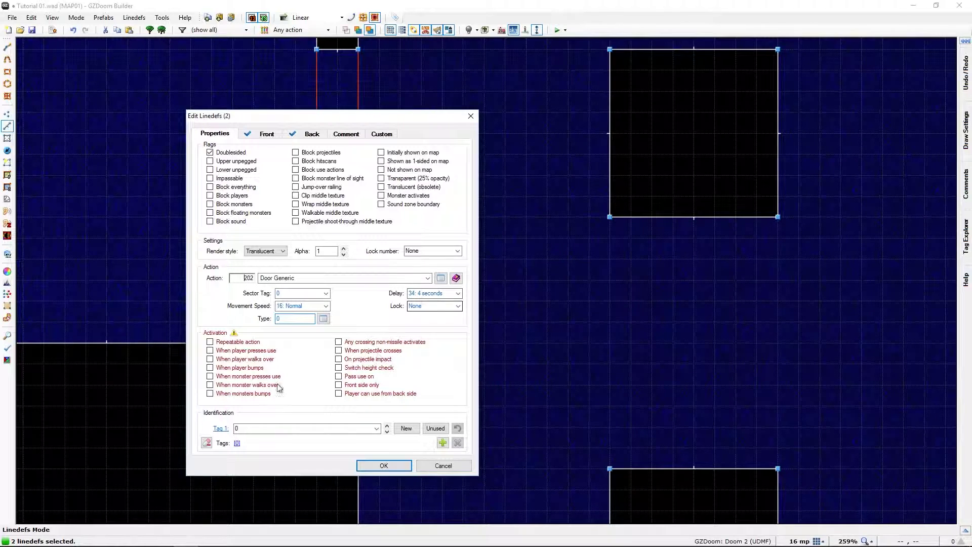
Make the door action repeatable and activated when the player presses use, then apply the settings and clear the selection.
click(210, 351)
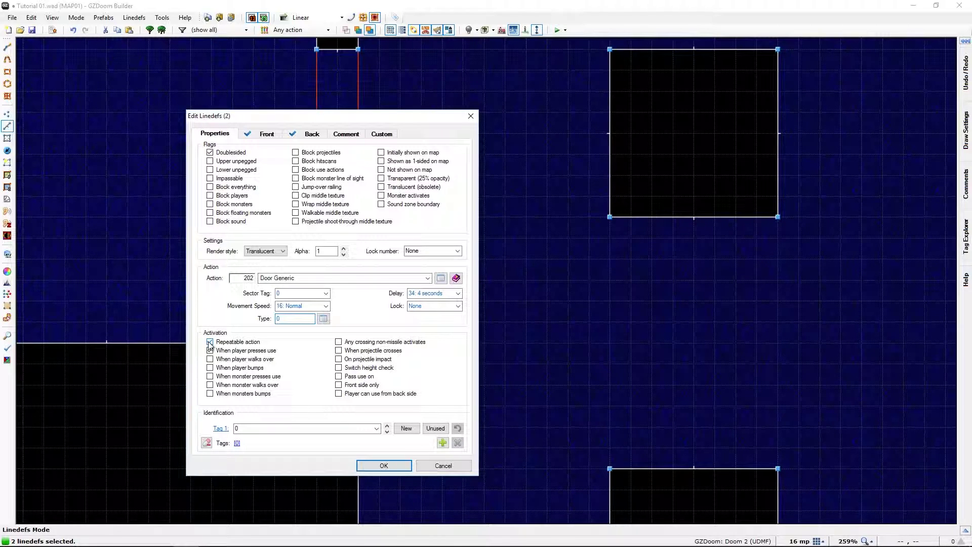
click(371, 465)
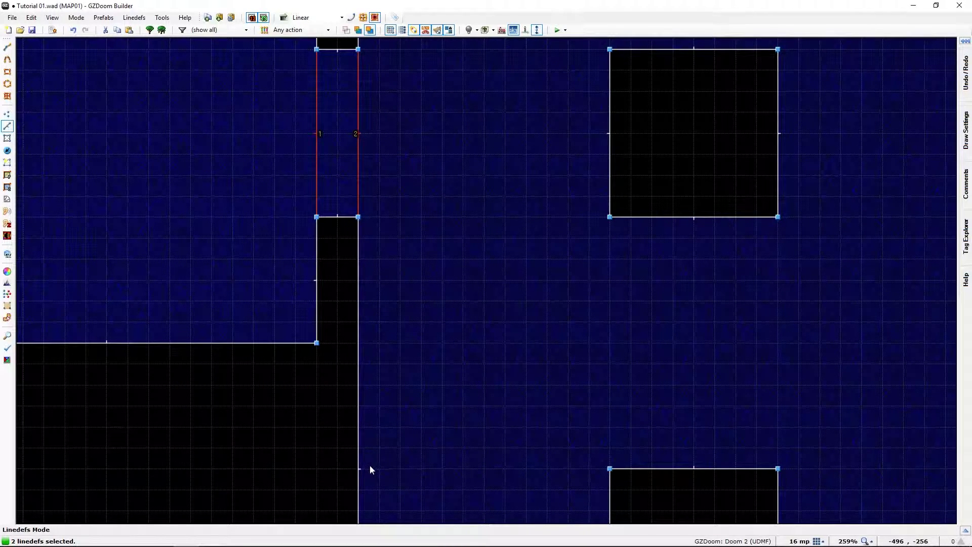
click(370, 465)
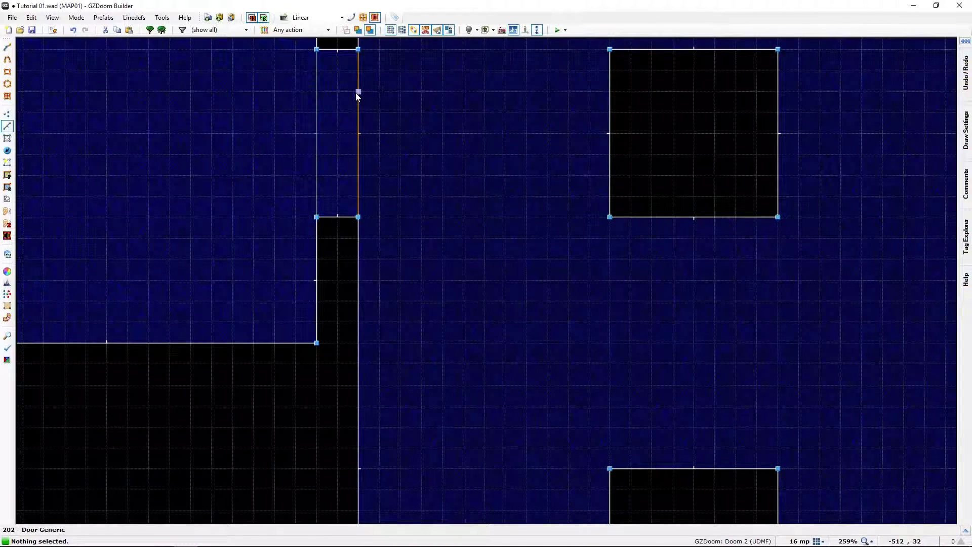
Inspect the finished door in the 3D view and review one face's action and activation settings.
key(q)
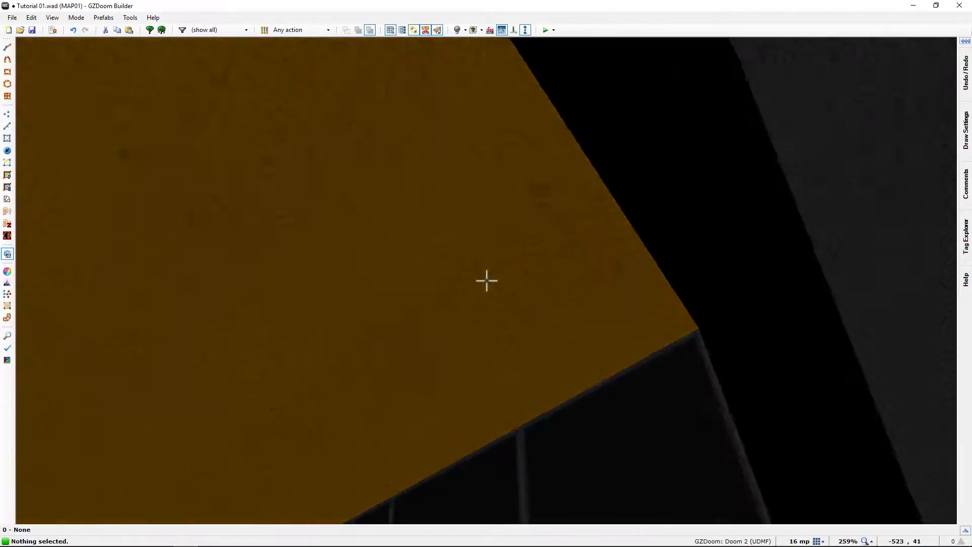
key(w)
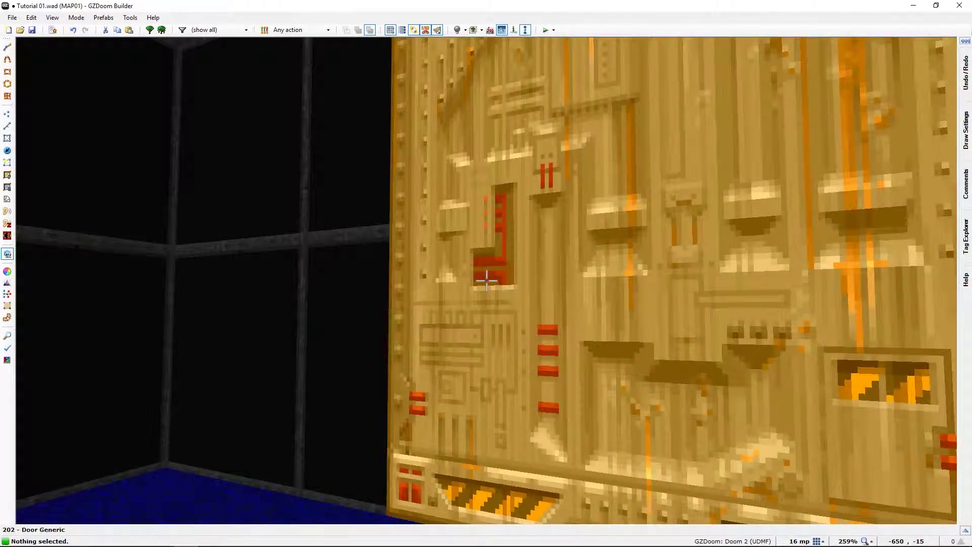
right_click(488, 281)
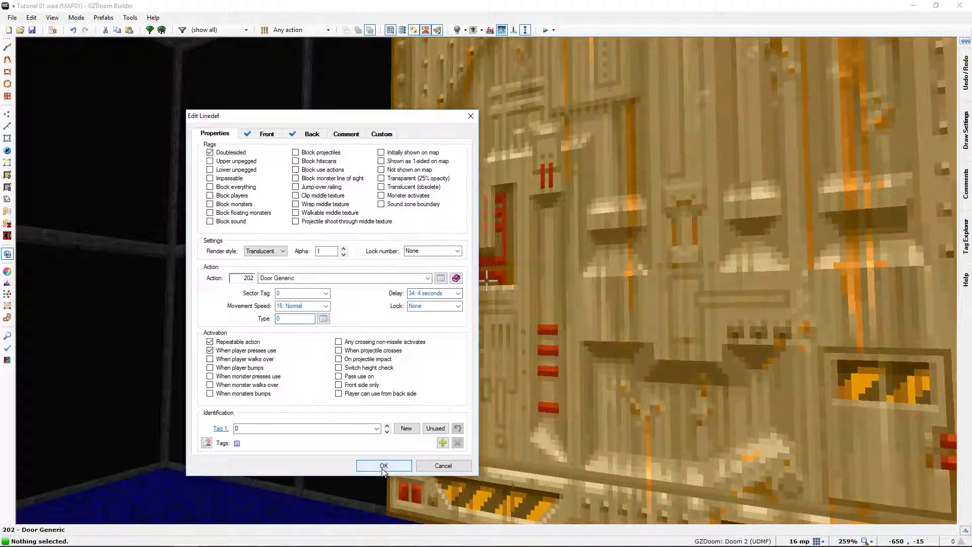
click(383, 468)
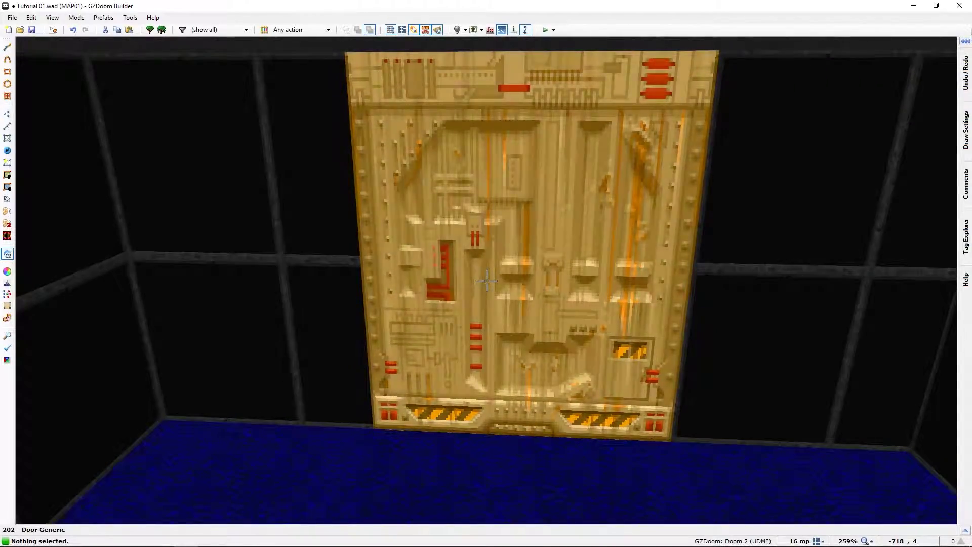
key(w)
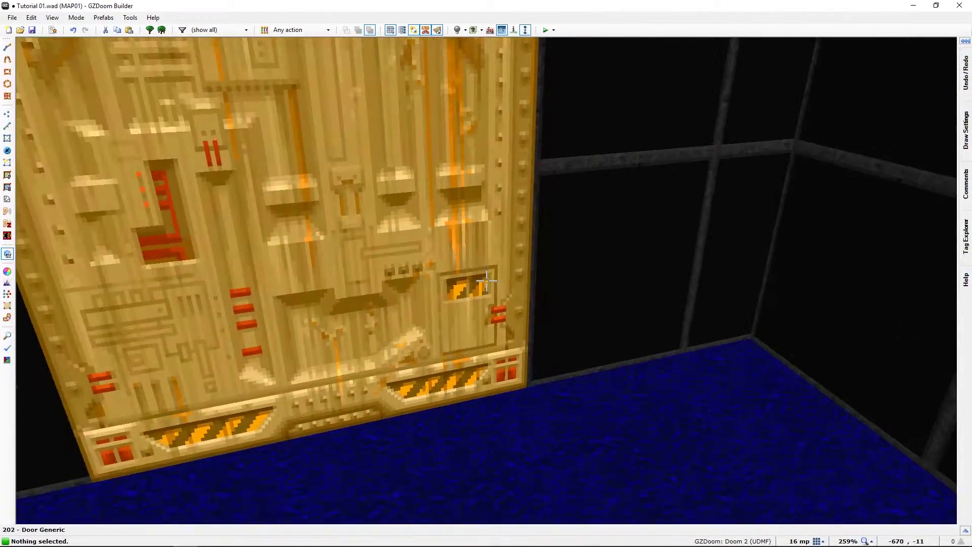
key(s)
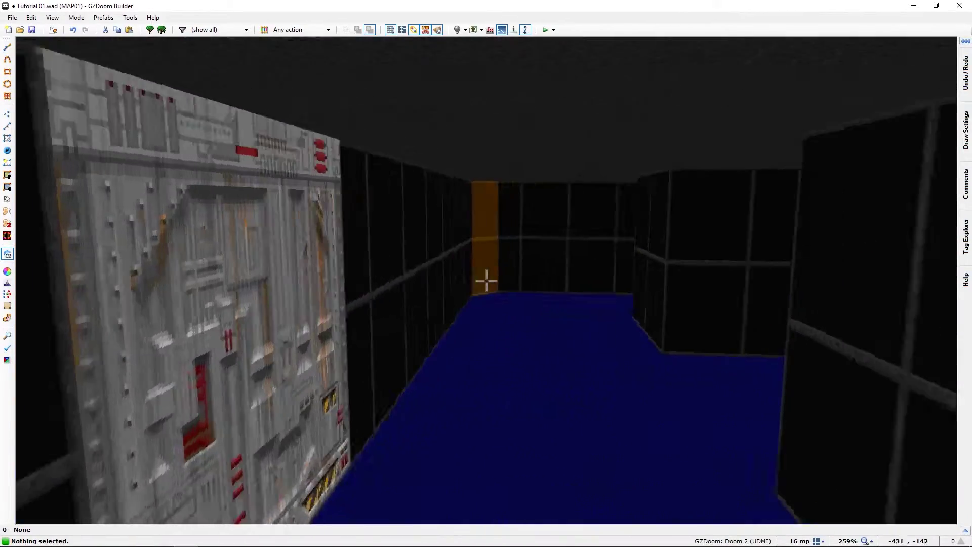
Shift the ceiling texture in the frame above one of the metal-framed doors to offsets 0, 0 in the 3D view.
key(w)
key(s)
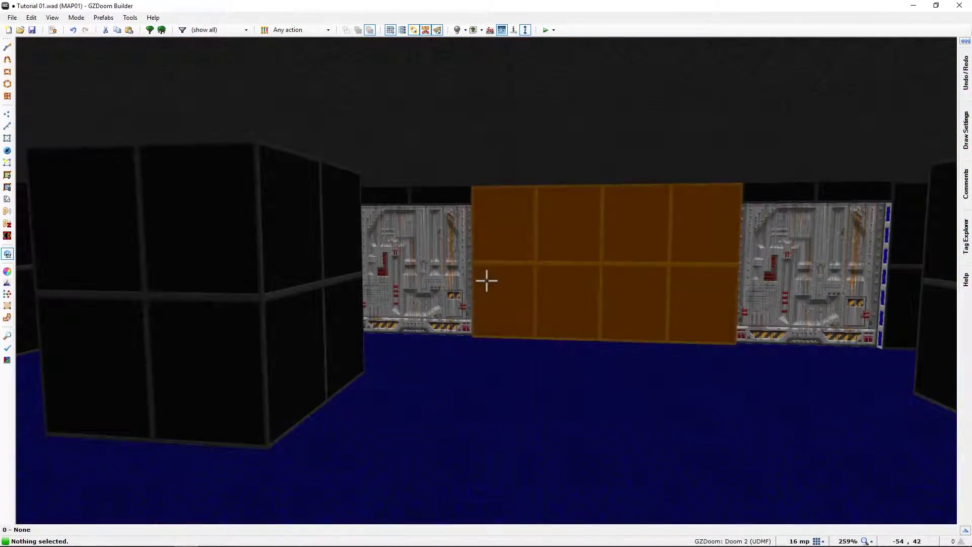
key(w)
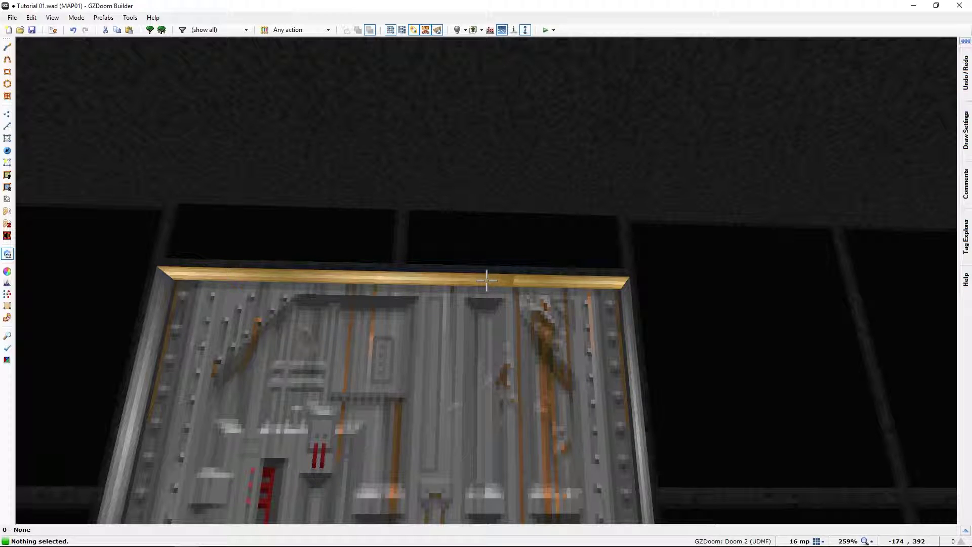
key(Down)
key(Down)
key(Down)
key(Down)
key(Down)
key(Down)
key(Down)
key(Down)
key(Down)
key(Down)
key(Down)
key(Down)
key(Down)
key(Down)
key(Down)
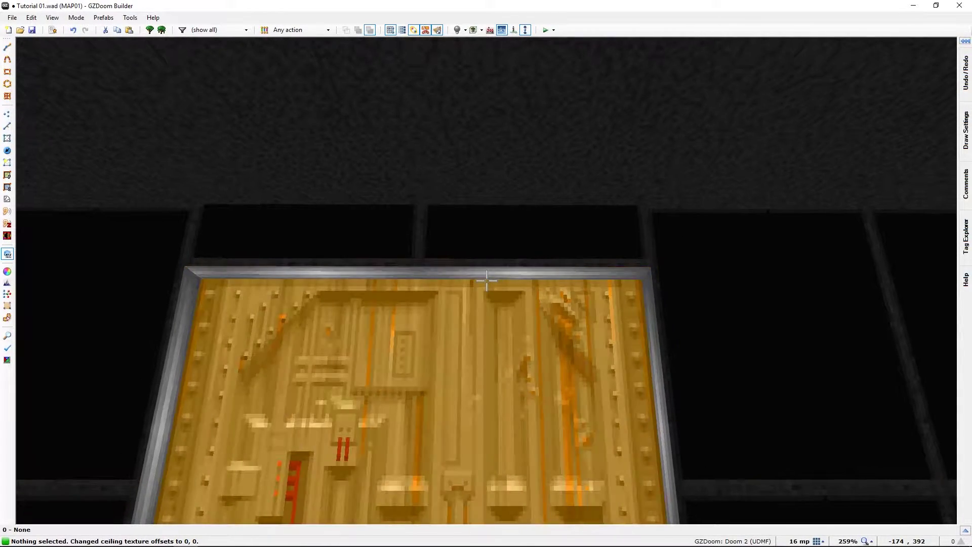
Shift the ceiling texture in the frame above the other metal-framed door to offsets 0, 18.
key(w)
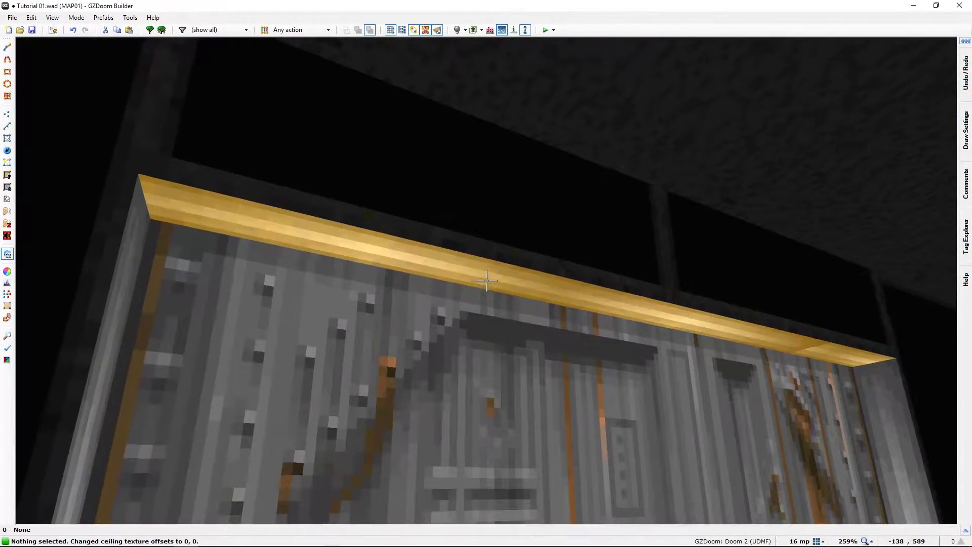
key(w)
key(w)
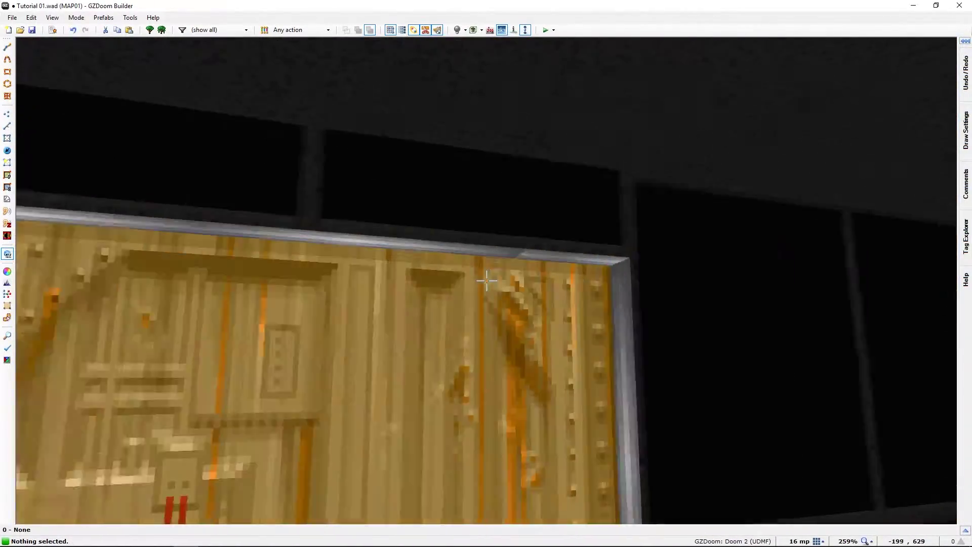
key(s)
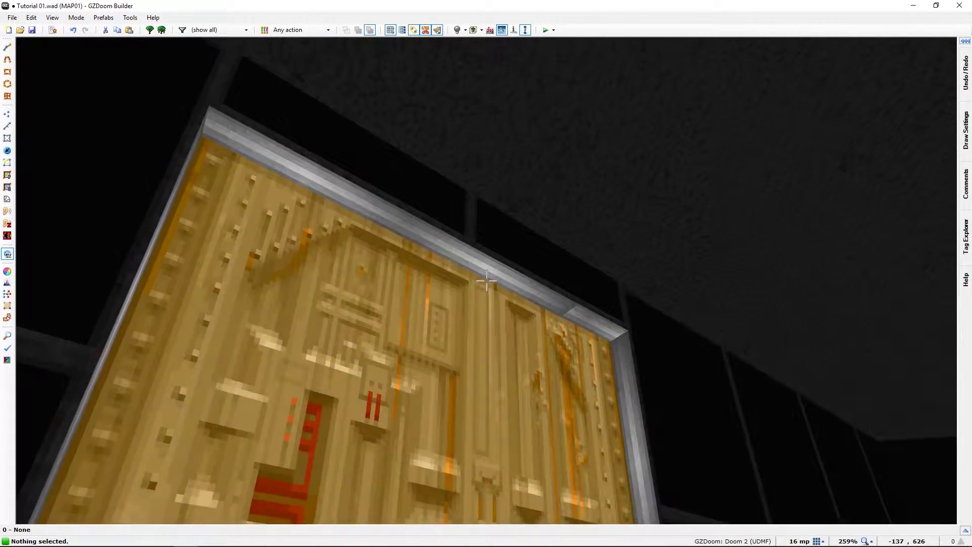
key(Down)
key(Down)
key(Down)
key(Down)
key(Down)
key(Down)
key(Down)
key(Down)
key(Down)
key(Down)
key(Down)
key(Down)
key(Down)
key(Down)
key(Down)
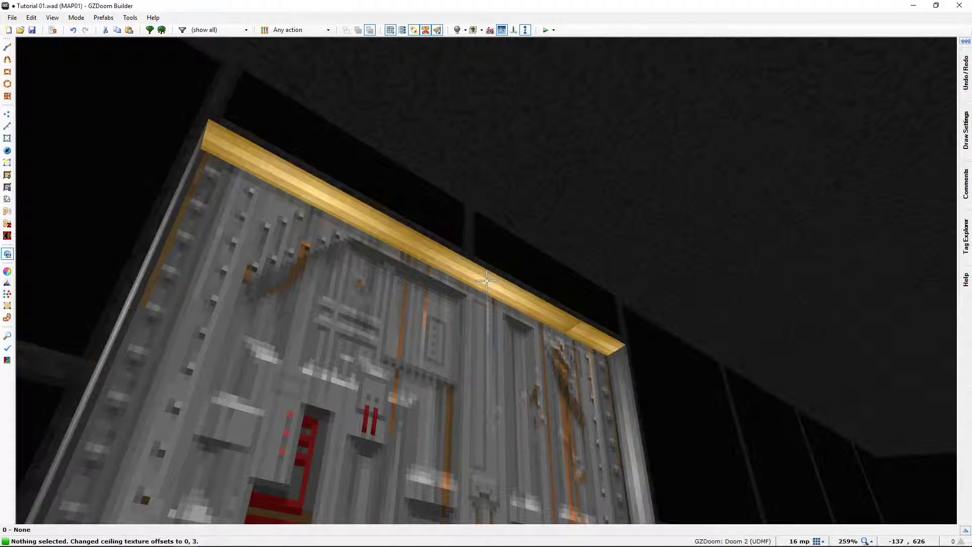
key(Down)
key(Down)
key(Down)
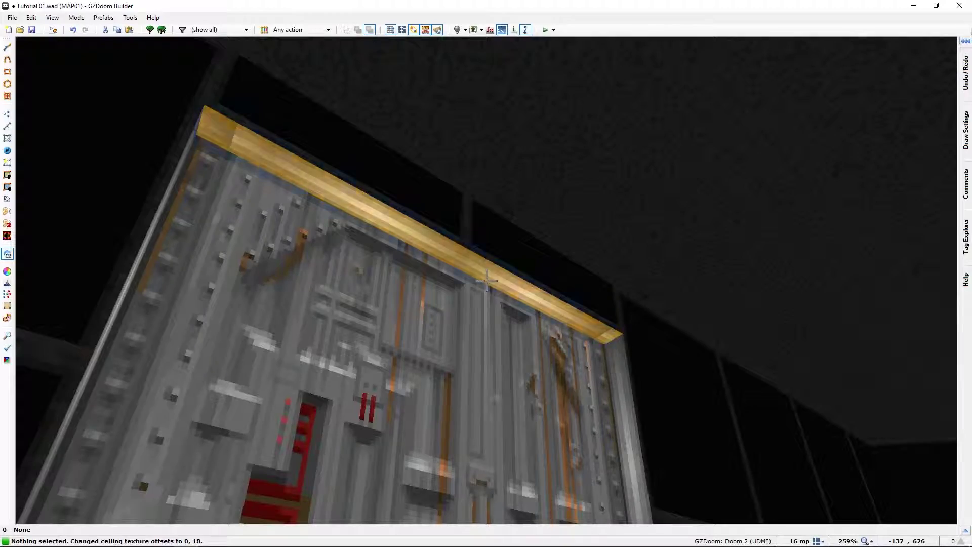
Assign repeatable action 202 Door Generic, activated when the player presses use, to both face lines of the western metal-framed door in the map view.
key(s)
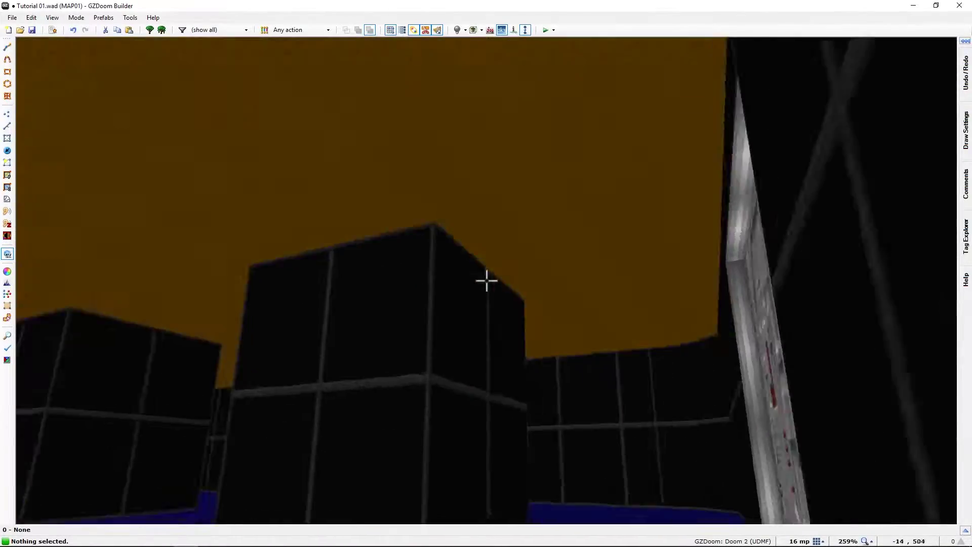
key(w)
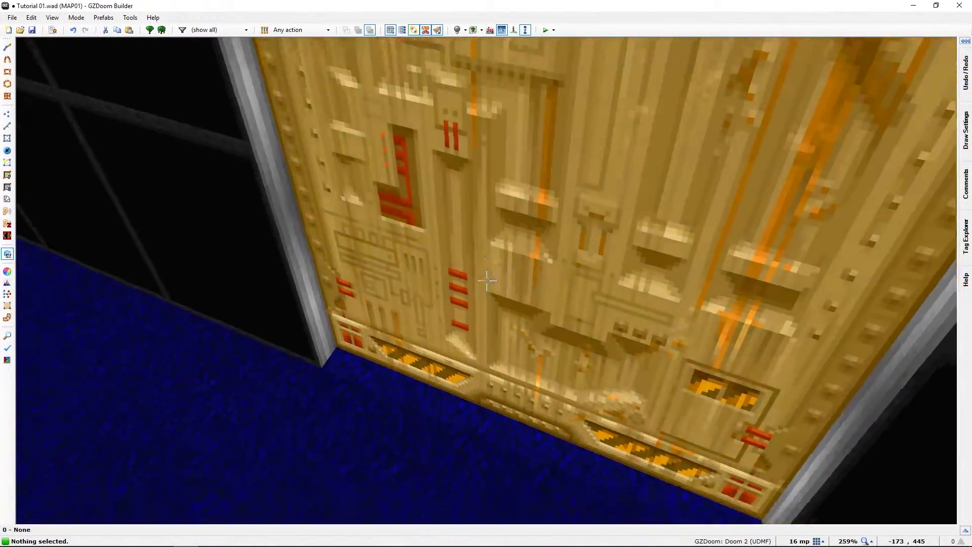
key(w)
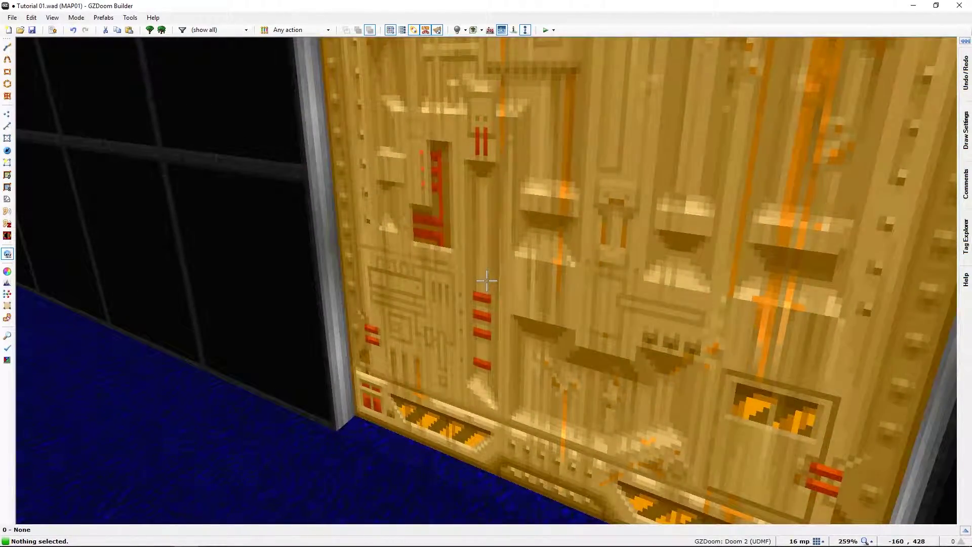
key(q)
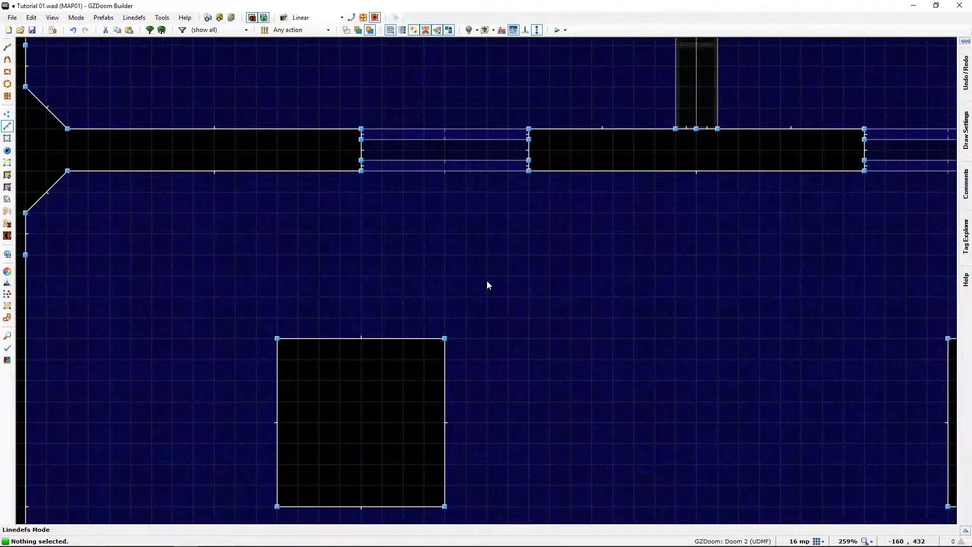
key(Up)
key(Up)
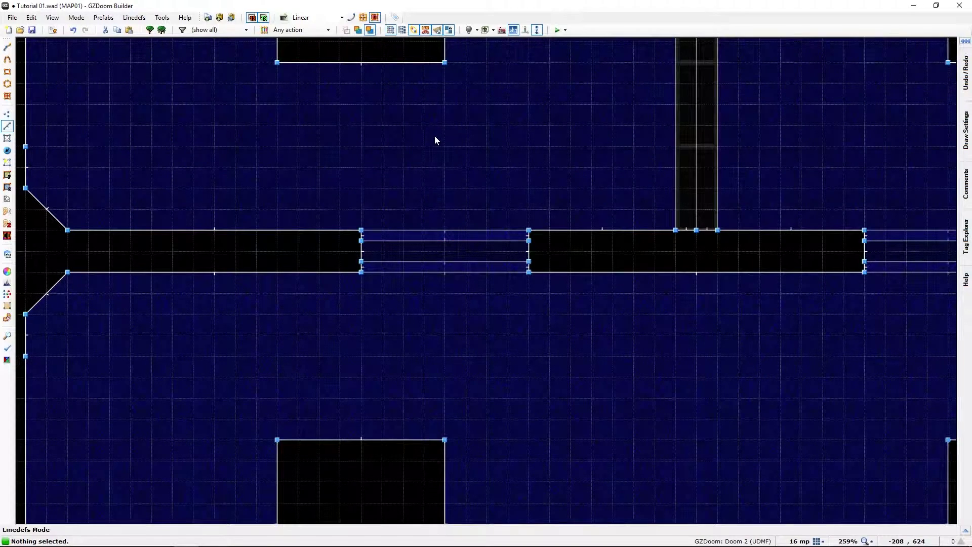
click(446, 264)
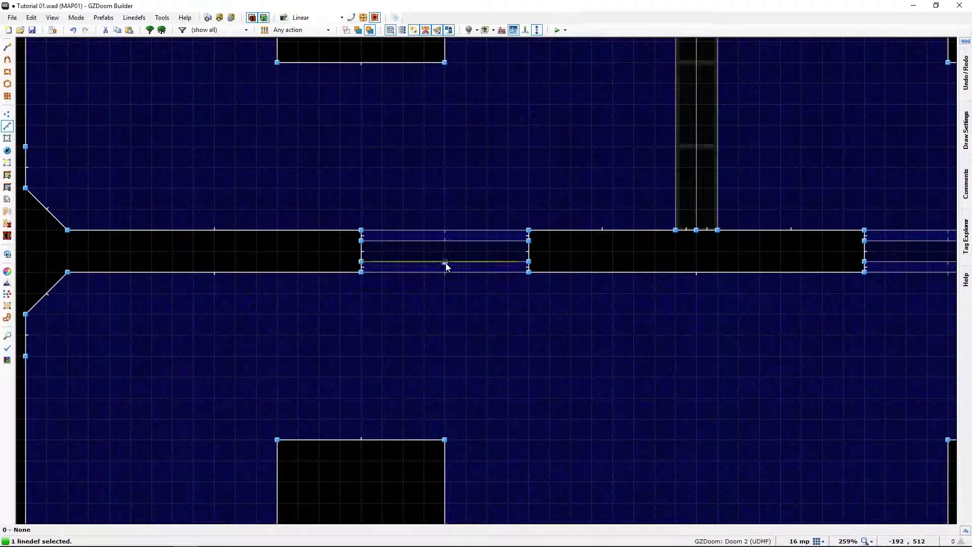
right_click(424, 248)
key(Escape)
right_click(428, 260)
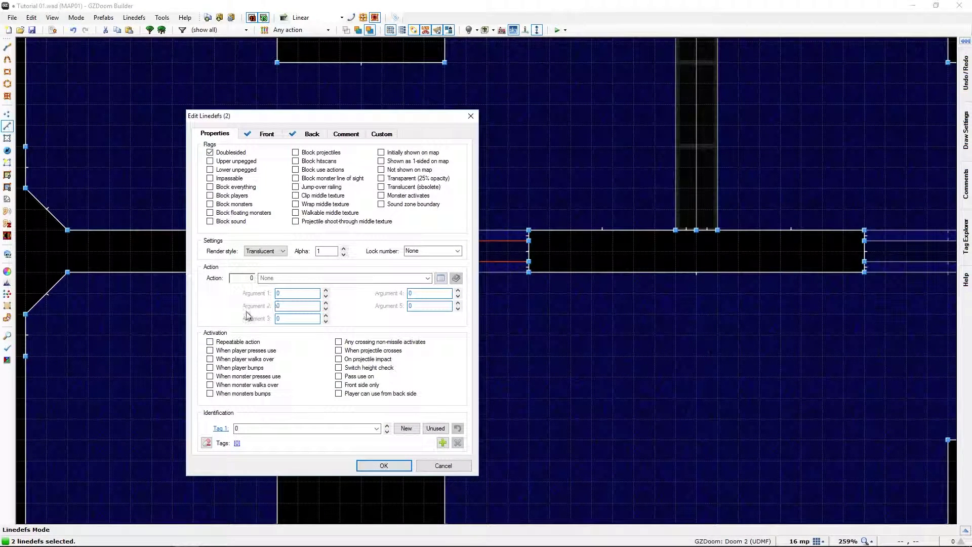
text(02)
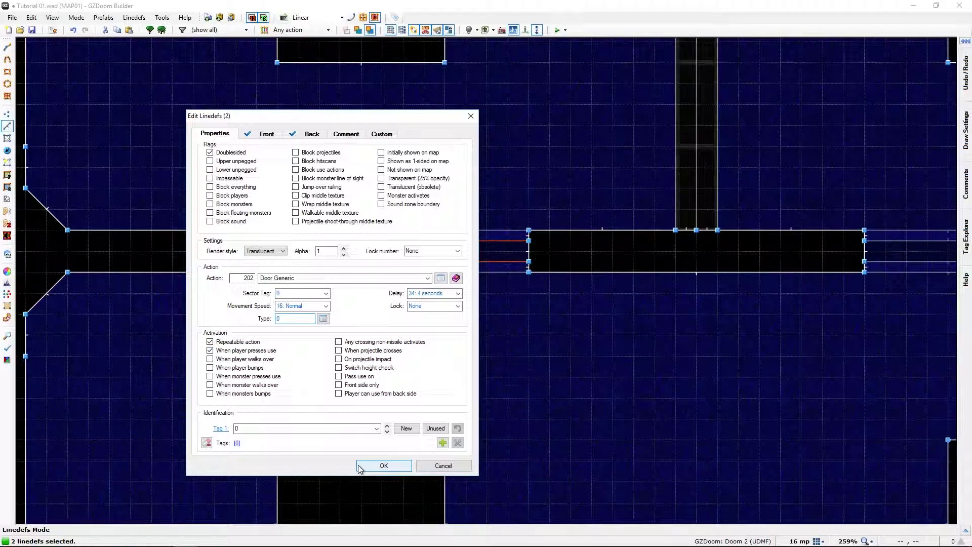
click(383, 465)
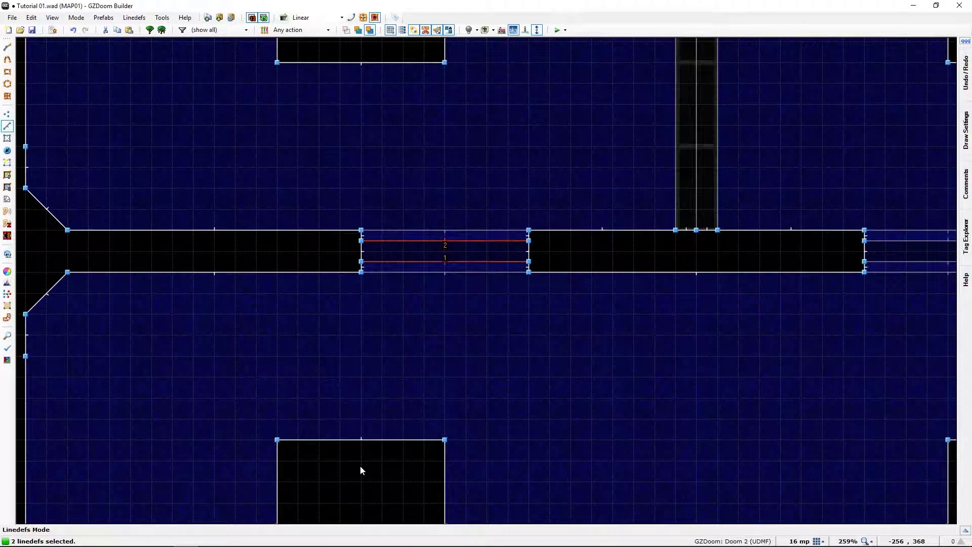
click(362, 466)
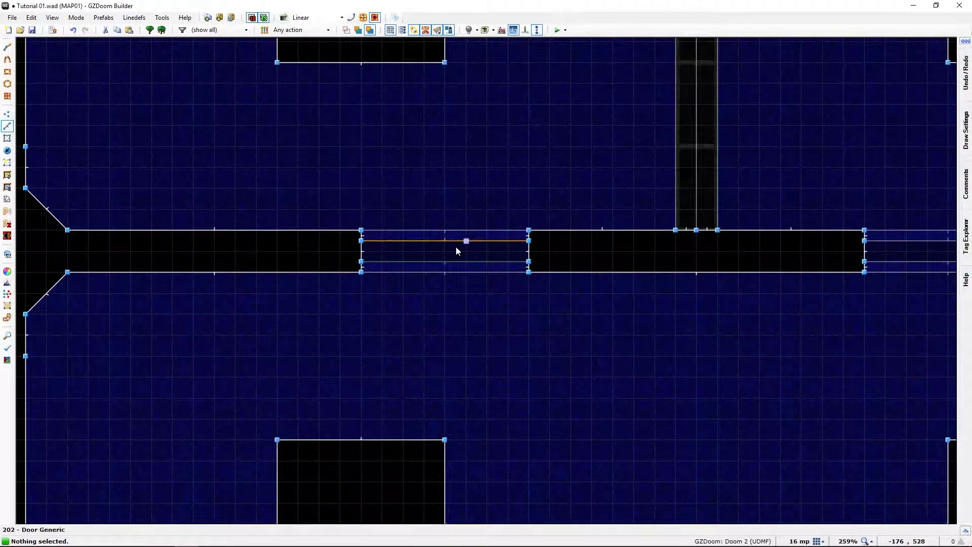
middle_drag(456, 246, 660, 4)
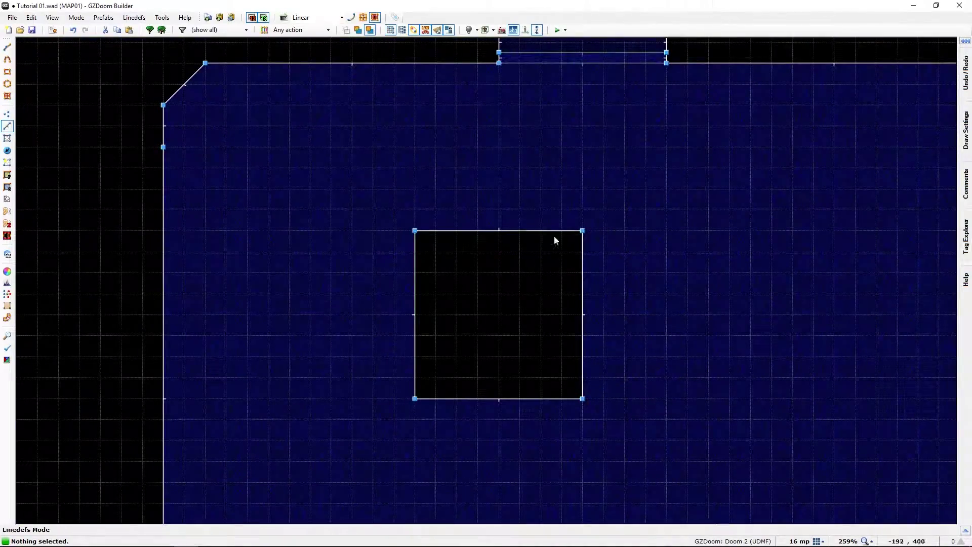
scroll(449, 332, down, 4)
middle_drag(414, 421, 452, 302)
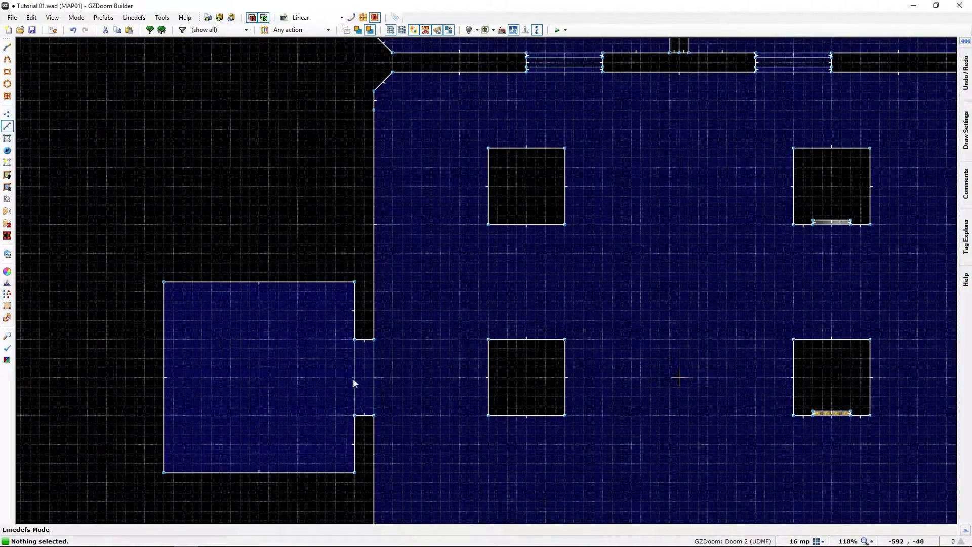
middle_drag(624, 75, 526, 386)
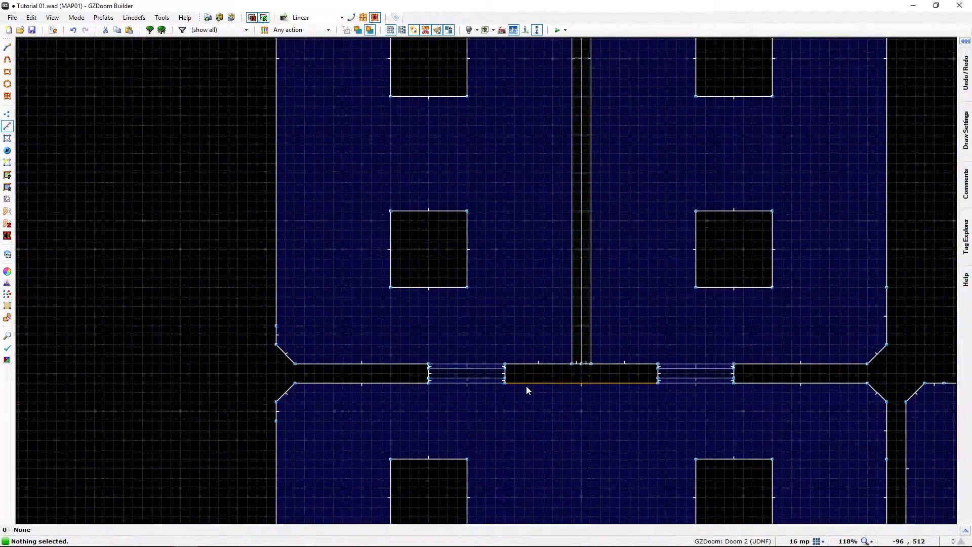
Set the wall sections above both sides of the western metal-framed door to Upper unpegged in the 3D view.
key(q)
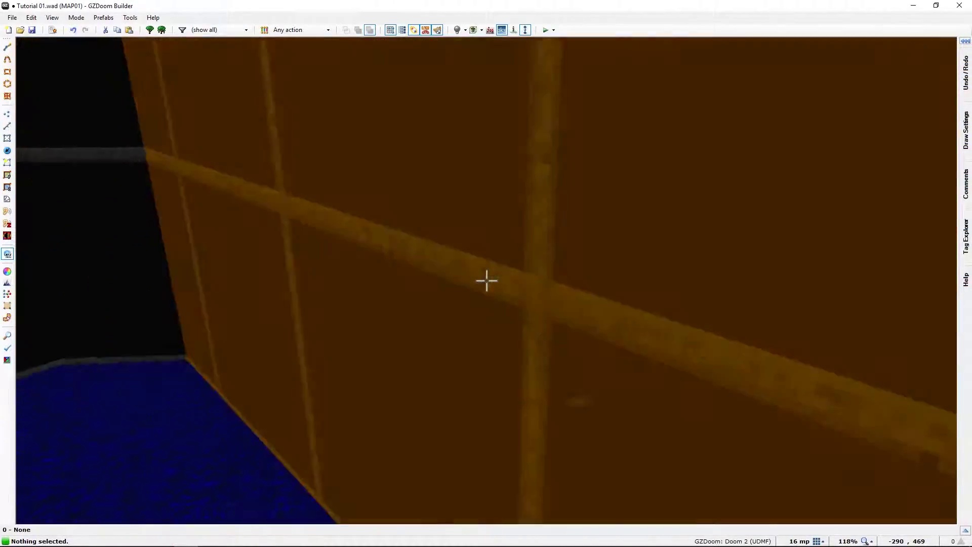
key(f)
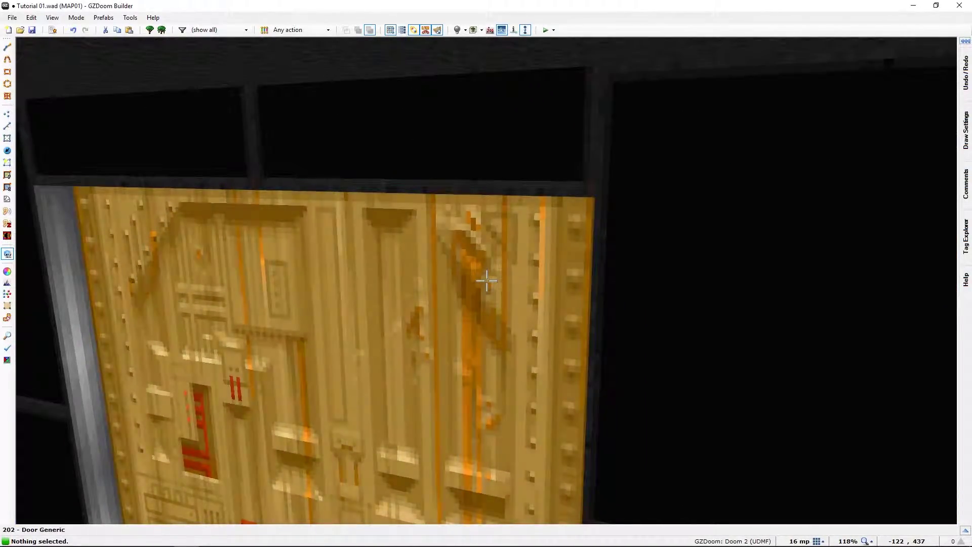
key(s)
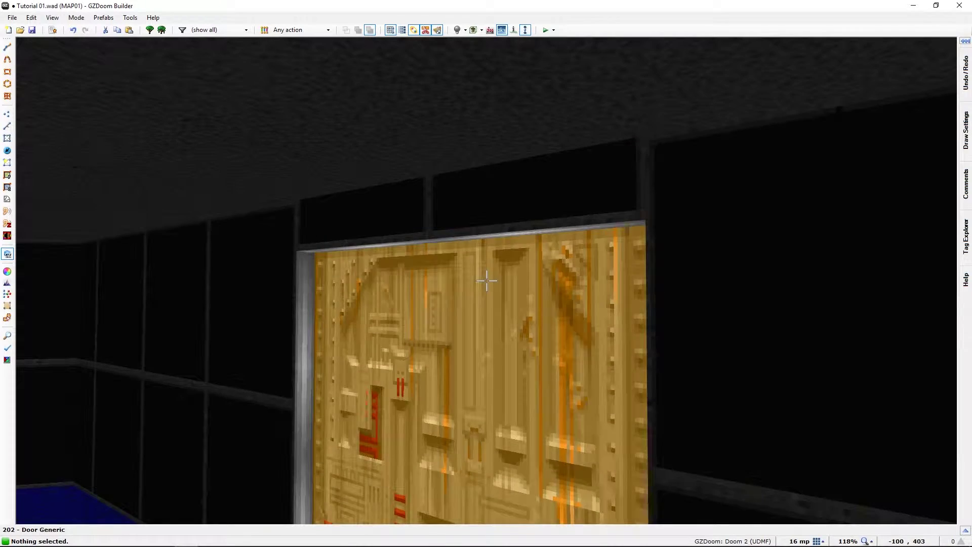
key(w)
click(486, 280)
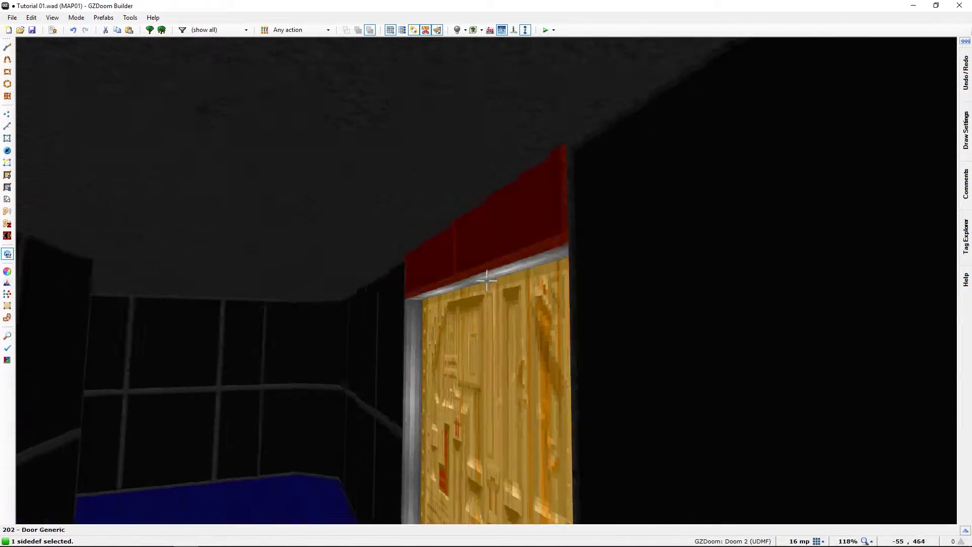
key(w)
click(486, 280)
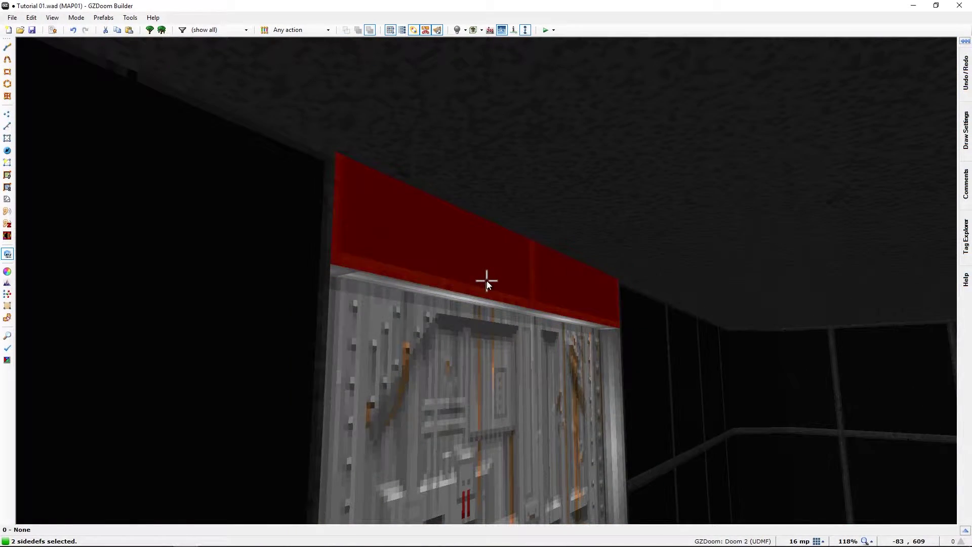
right_click(486, 280)
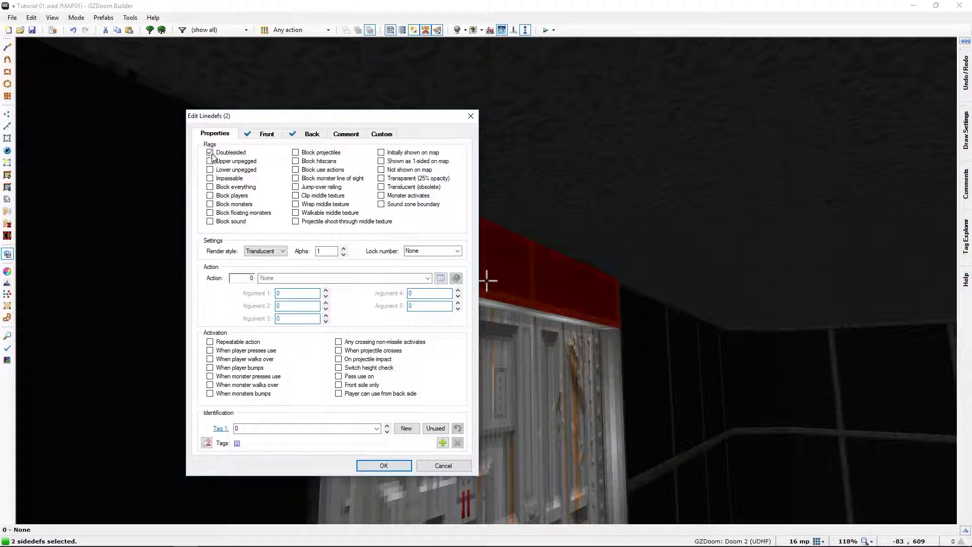
click(387, 471)
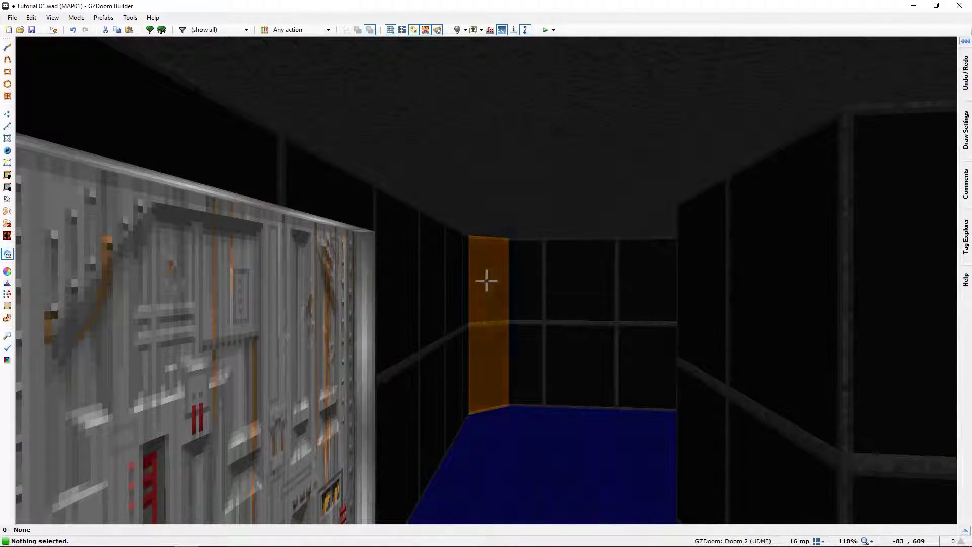
Set the six wall sections above both sides of the other three doors to Upper unpegged and clear the selection.
key(e)
key(d)
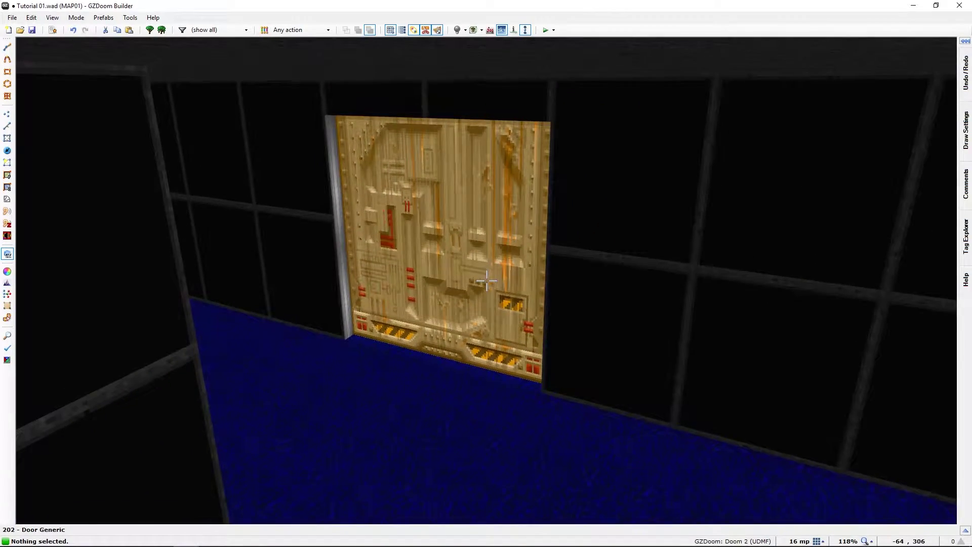
key(w)
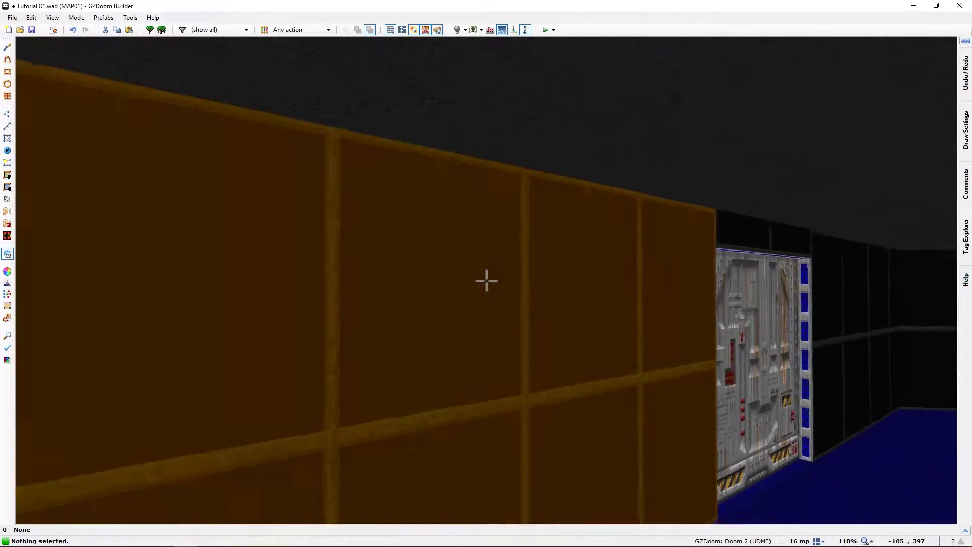
click(487, 280)
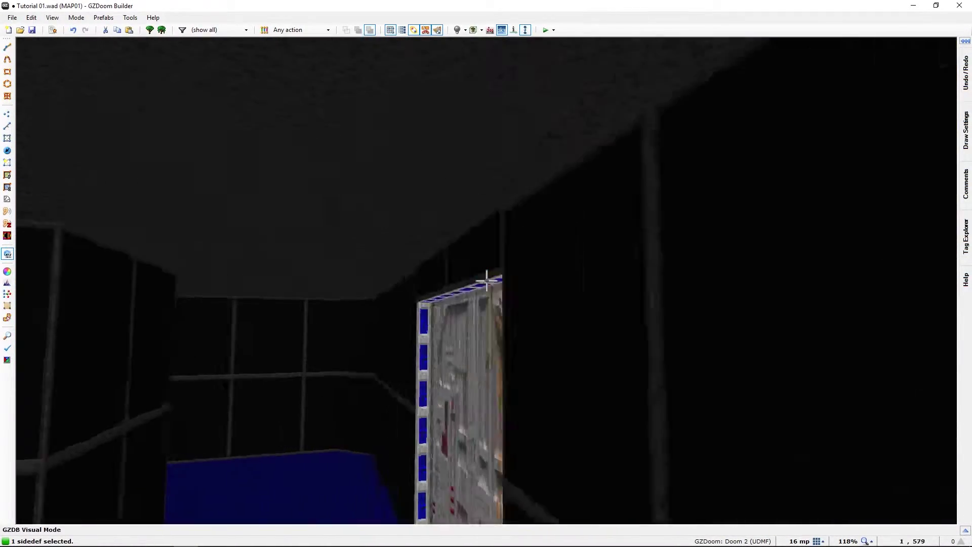
click(486, 280)
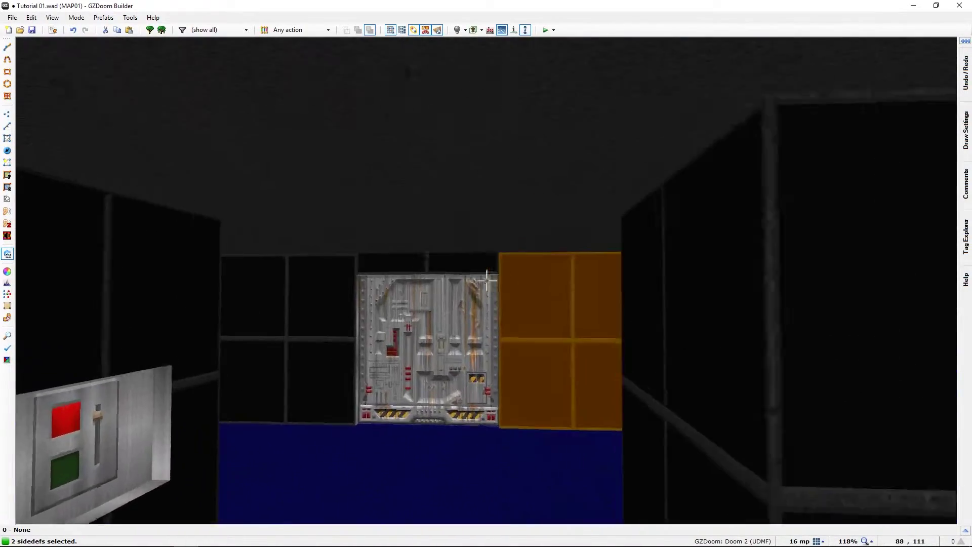
key(w)
click(486, 280)
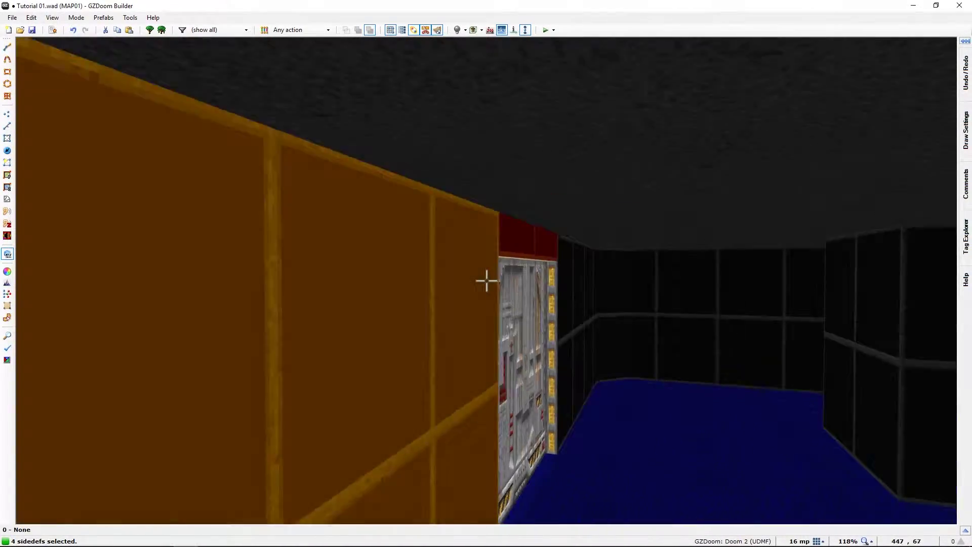
click(486, 280)
click(486, 281)
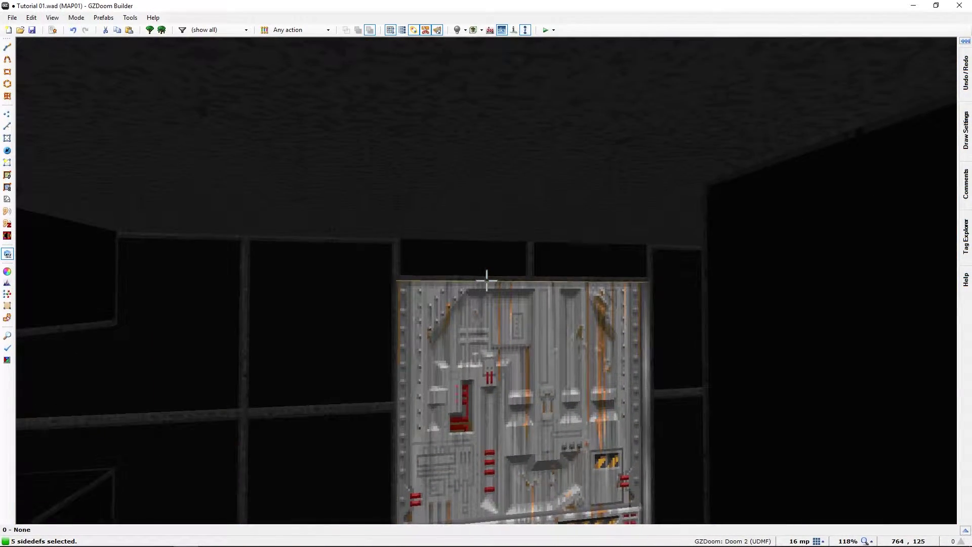
click(486, 281)
right_click(486, 281)
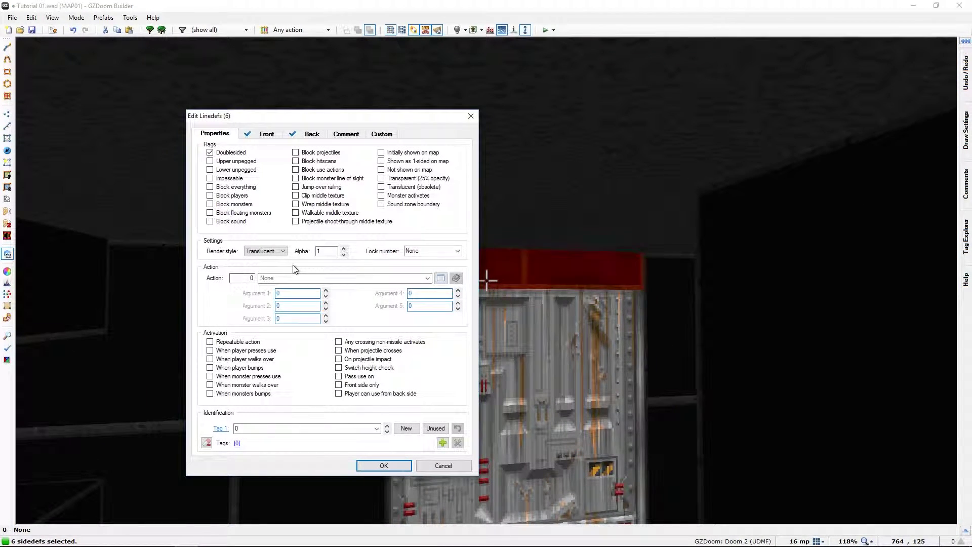
click(210, 161)
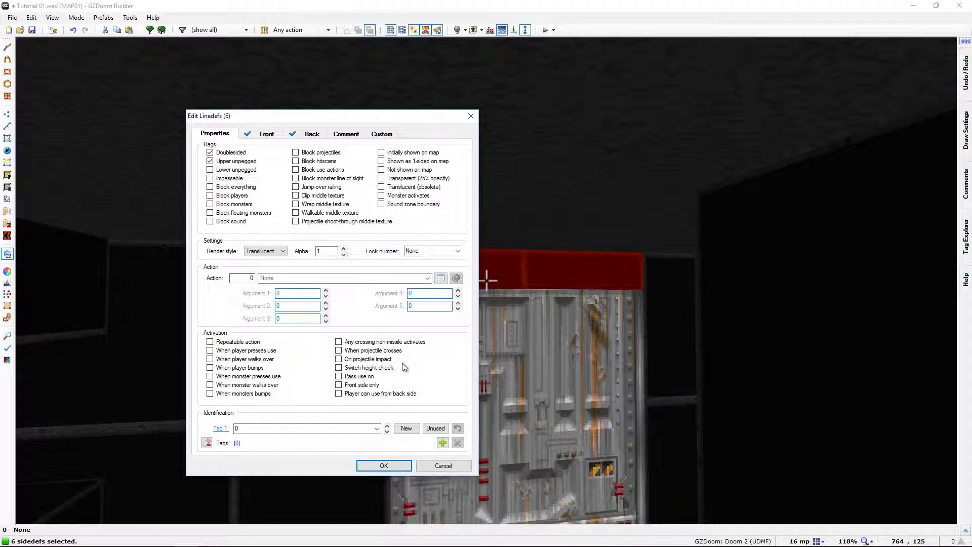
click(394, 466)
key(c)
Inspect the wall textures above the doors and the frame of the blue-lit door in the 3D view.
key(s)
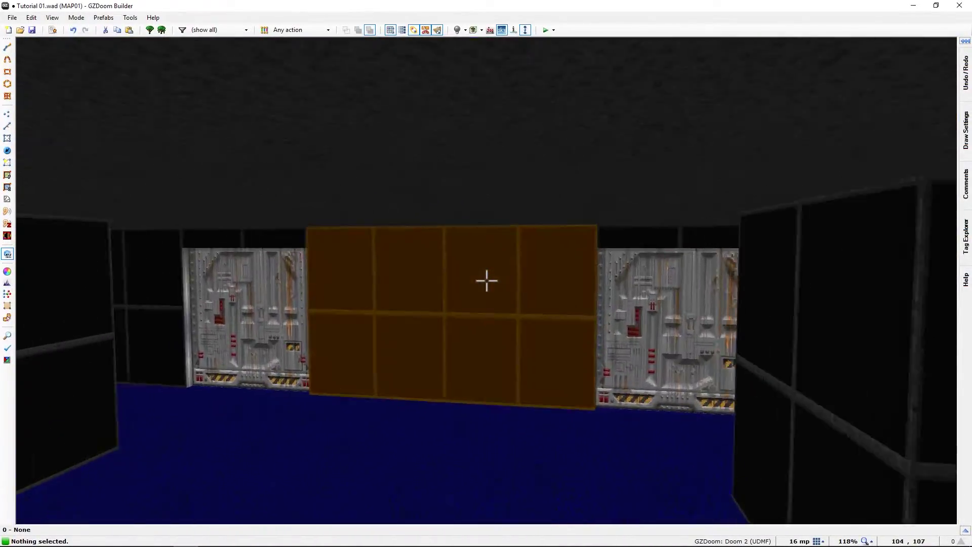
key(w)
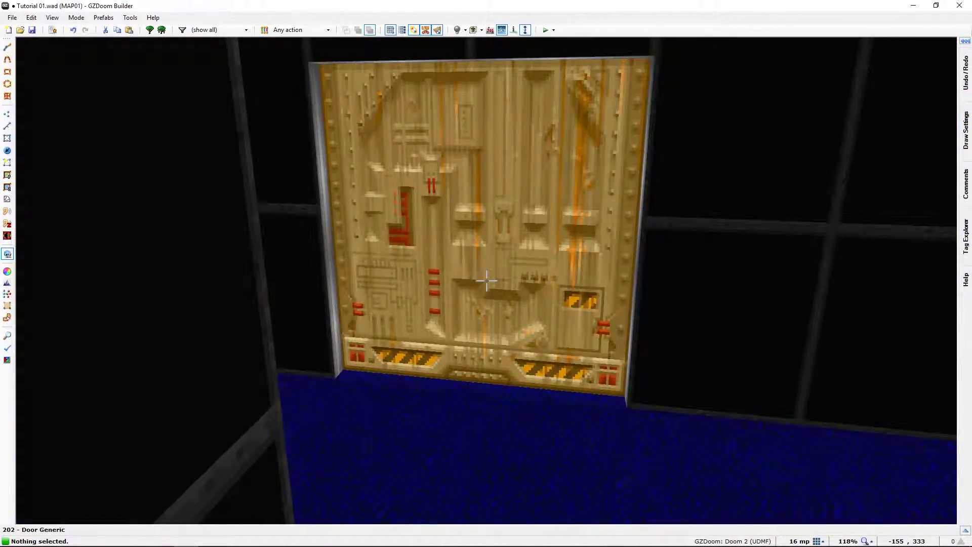
key(w)
key(s)
key(s)
key(w)
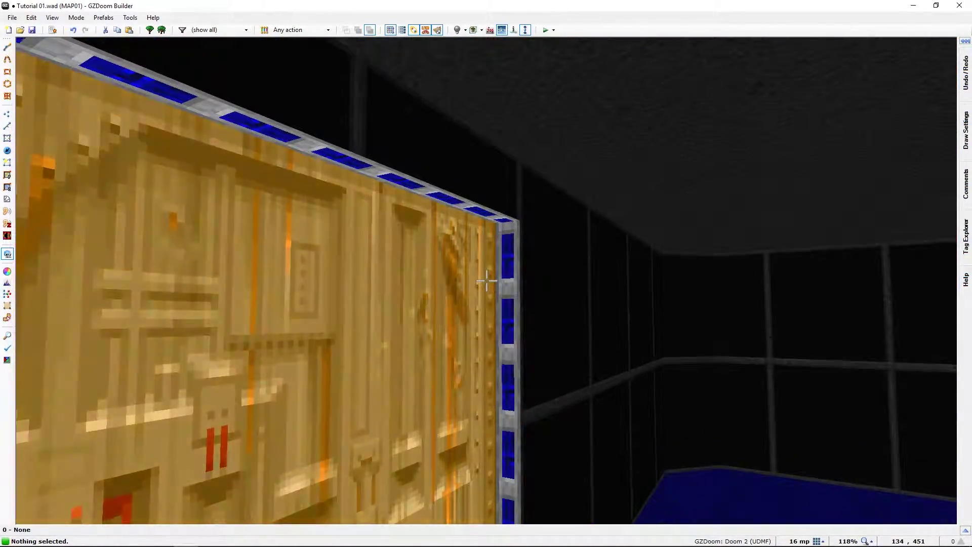
key(w)
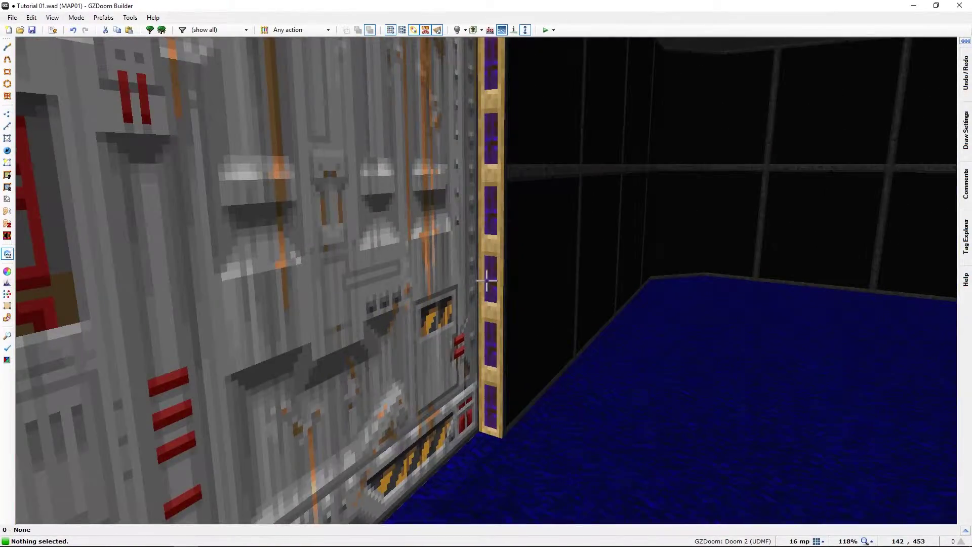
Assign repeatable action 202 Door Generic, activated when the player presses use, to both face lines of the blue-lit door in the map view.
key(q)
scroll(523, 223, up, 4)
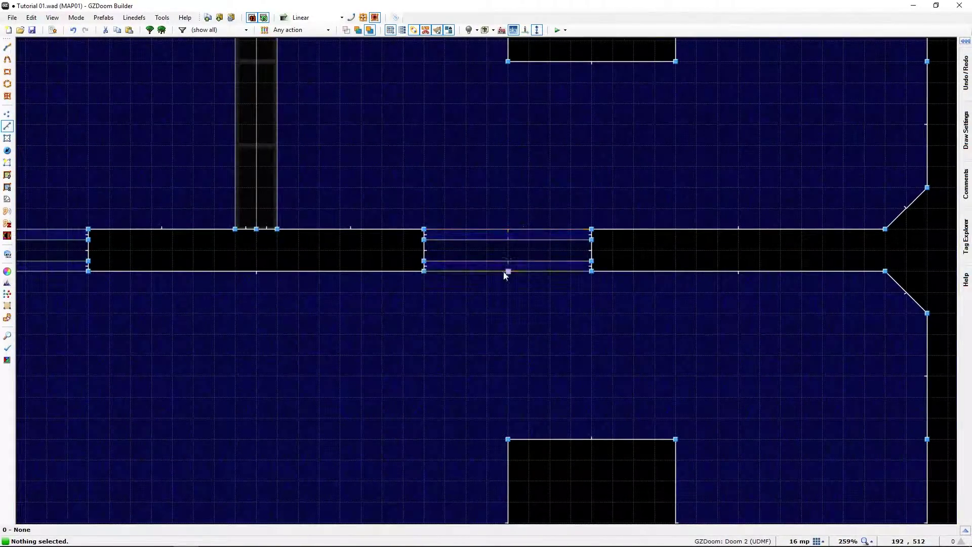
click(492, 261)
click(495, 245)
right_click(495, 245)
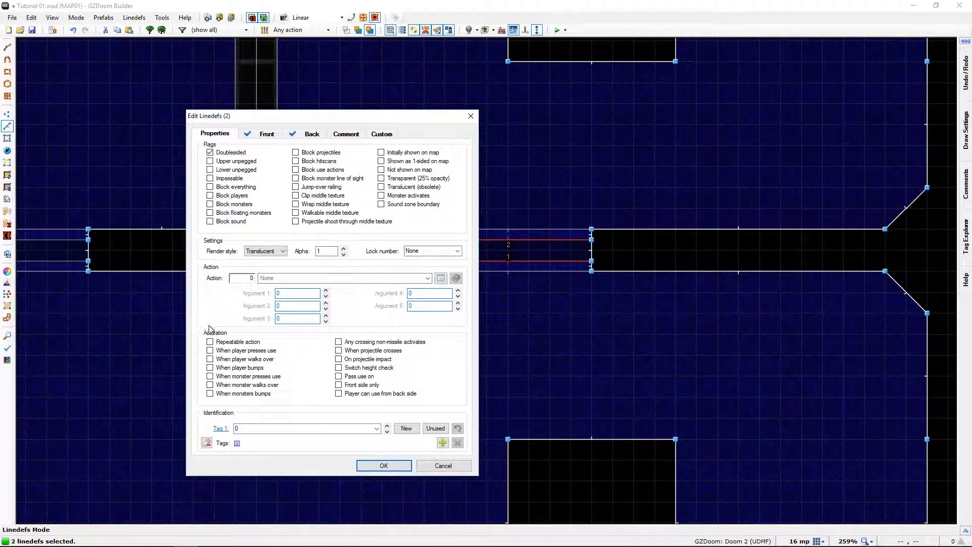
click(243, 278)
text(202)
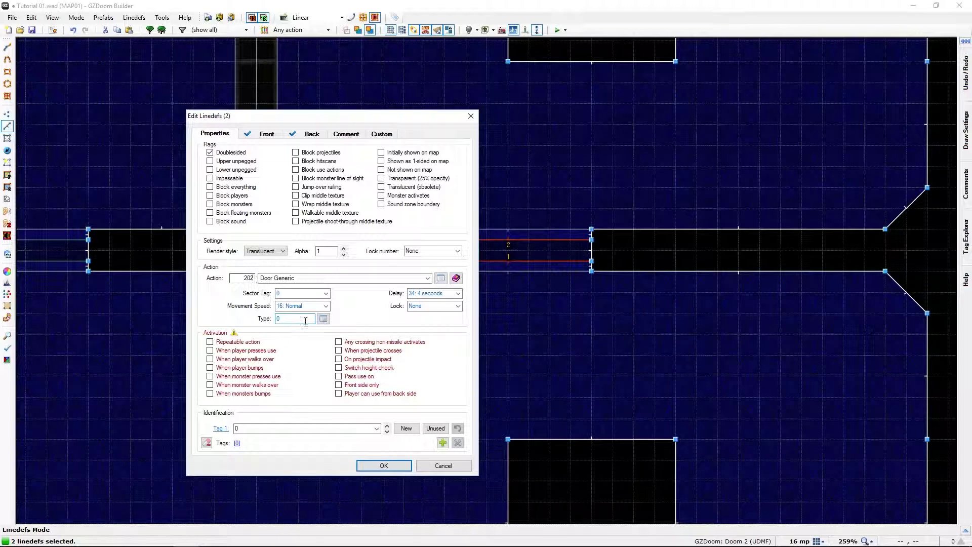
click(210, 343)
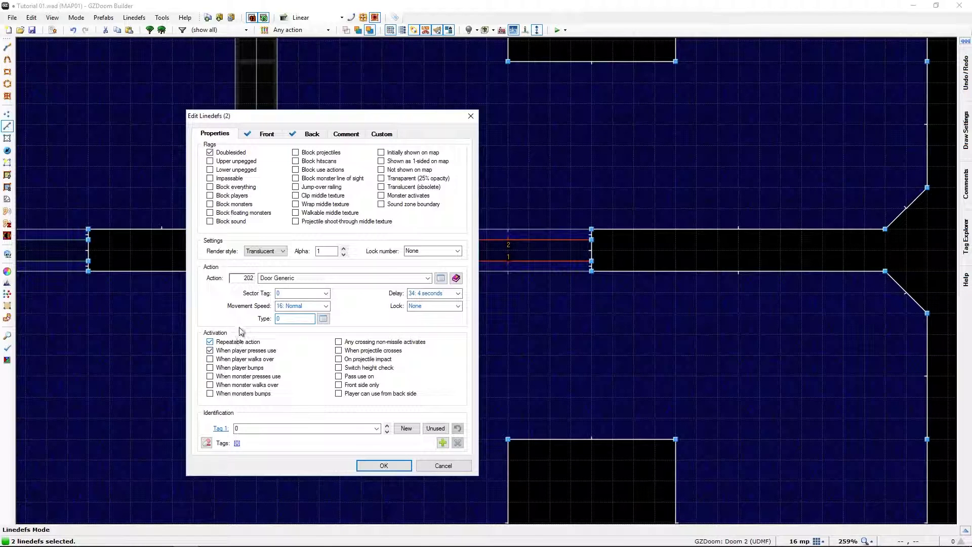
Set the blue-lit door's lock to Blue key card, apply the linedef changes and clear the selection.
click(412, 306)
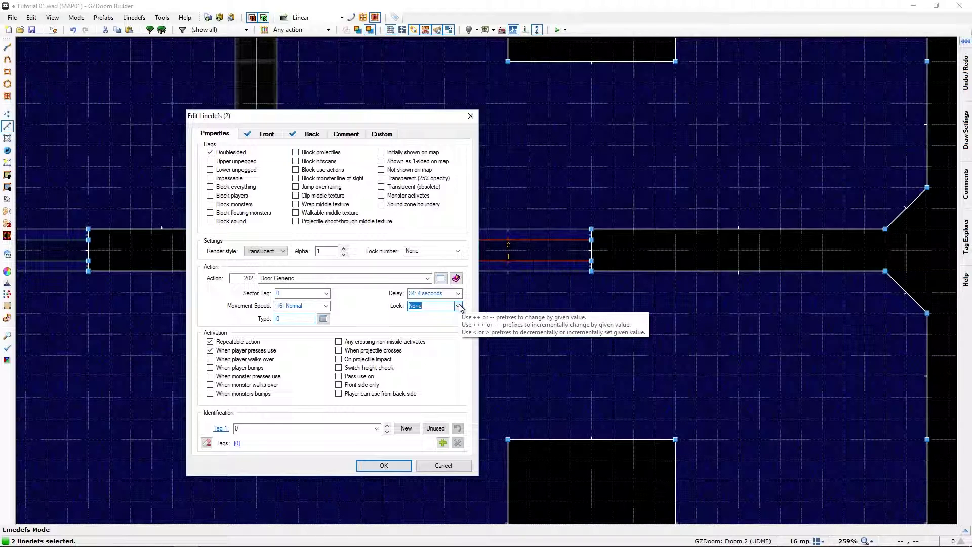
click(459, 306)
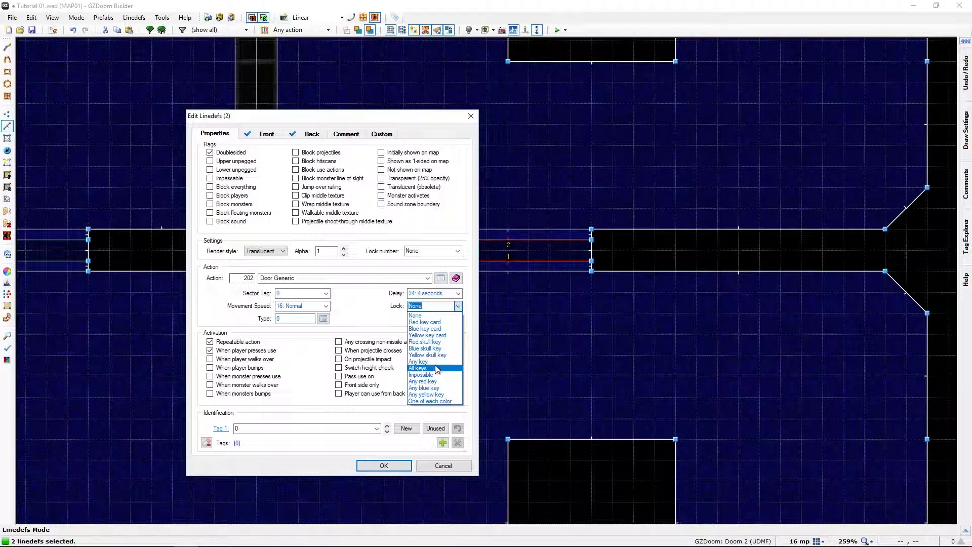
click(436, 329)
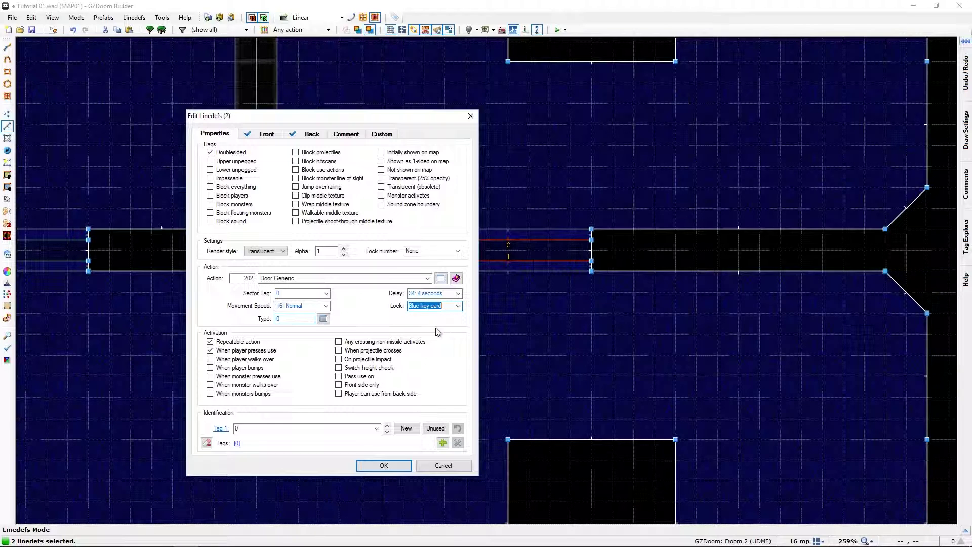
click(384, 466)
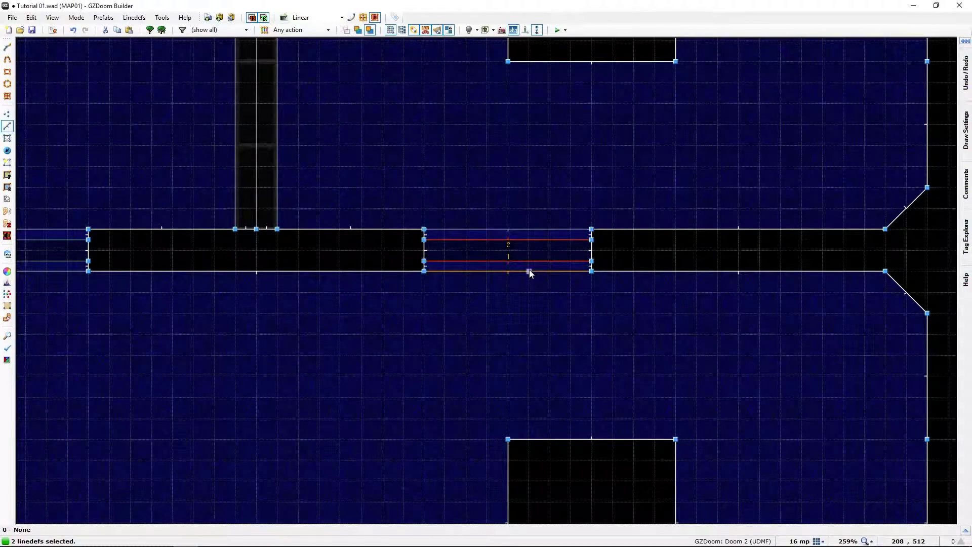
key(c)
scroll(466, 315, down, 1)
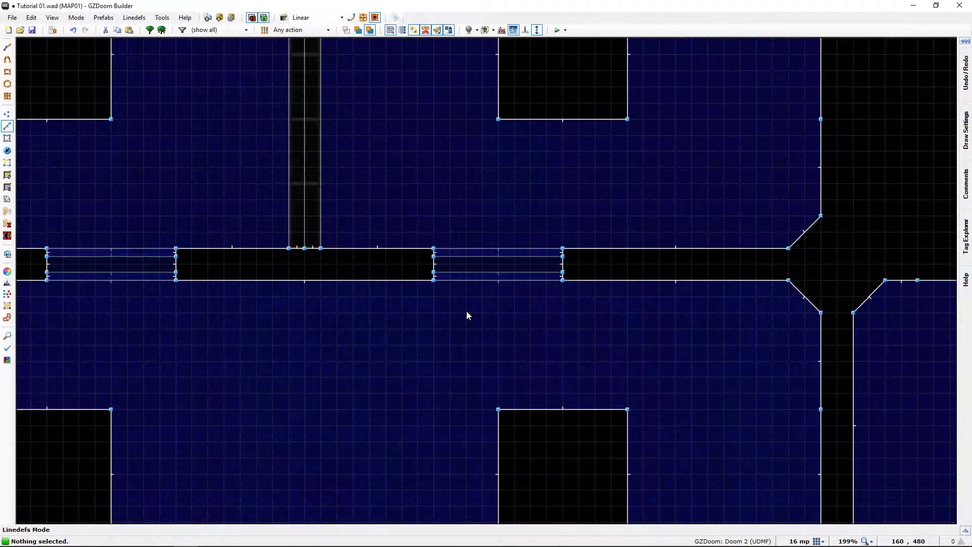
Place a Blue keycard thing at -256, 880, between the pillars of the northwestern room, with all skill and game mode flags enabled.
middle_drag(466, 310, 369, 369)
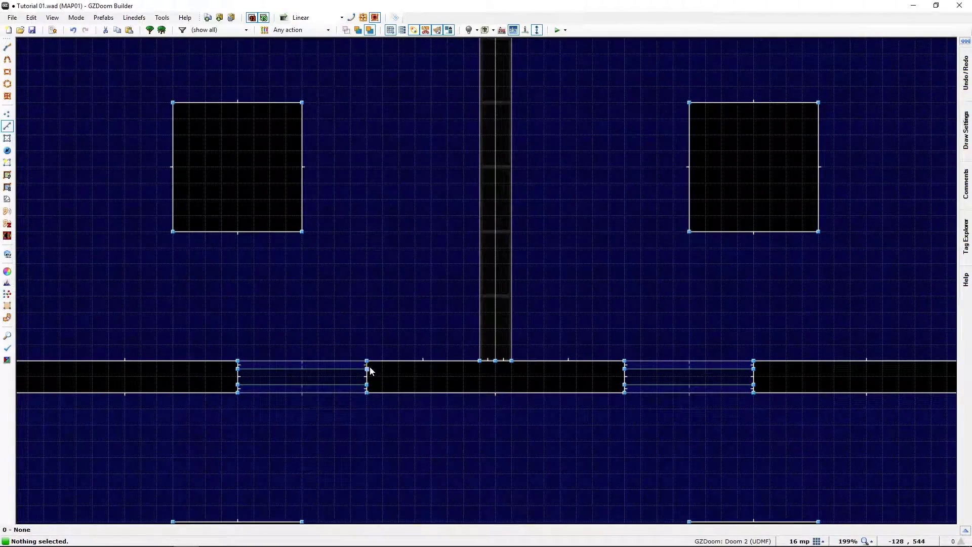
scroll(418, 332, down, 3)
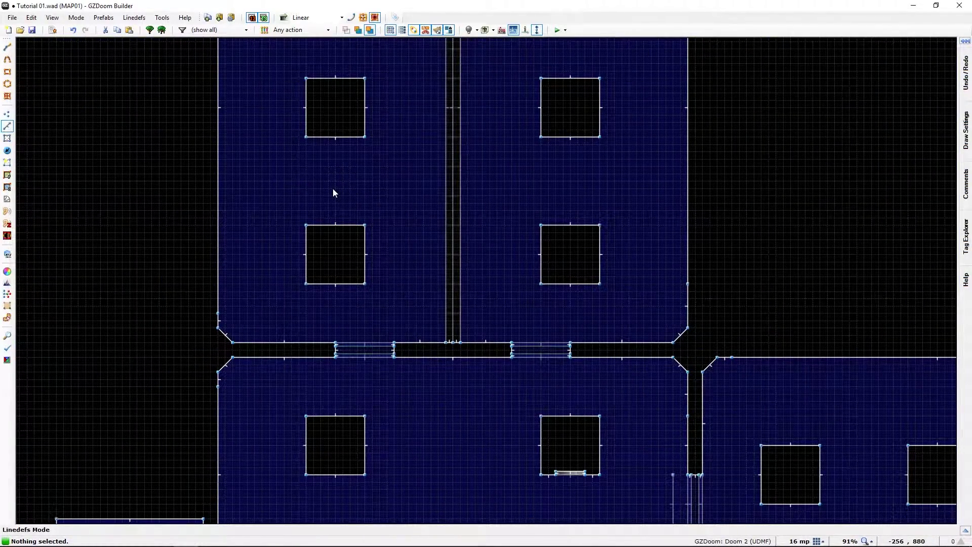
key(t)
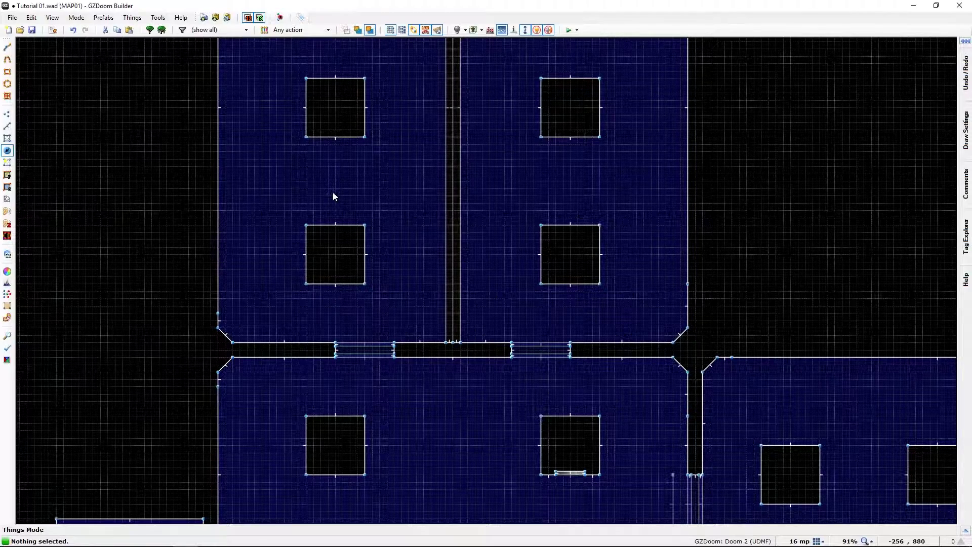
right_click(337, 185)
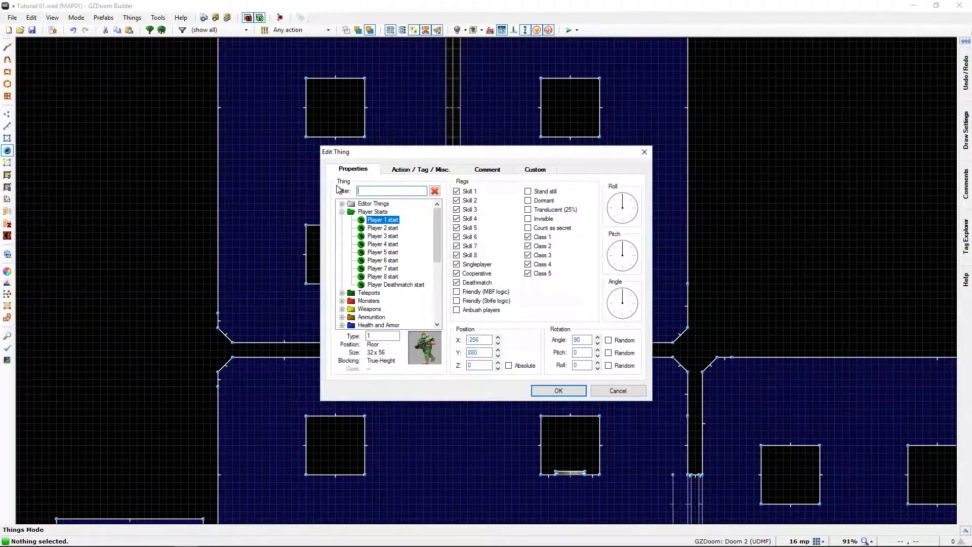
click(343, 212)
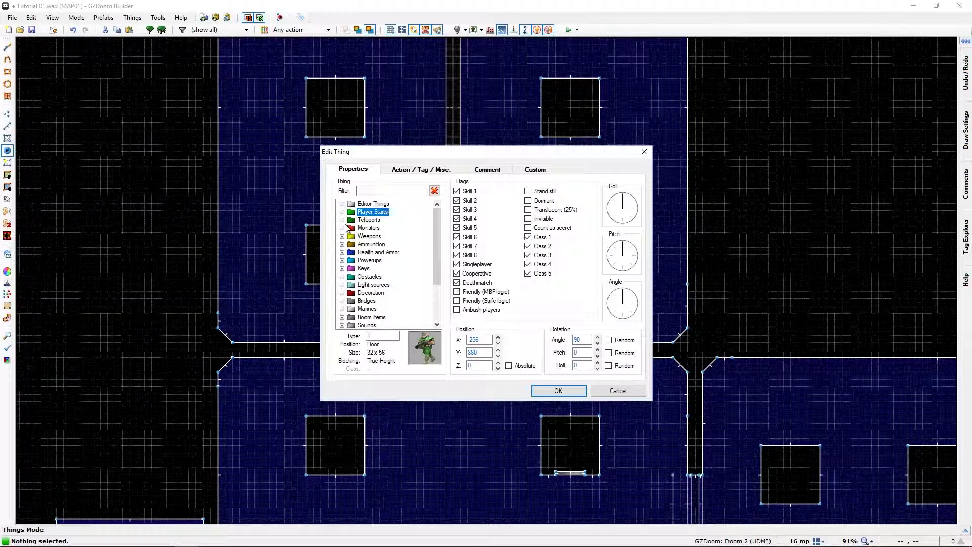
click(342, 270)
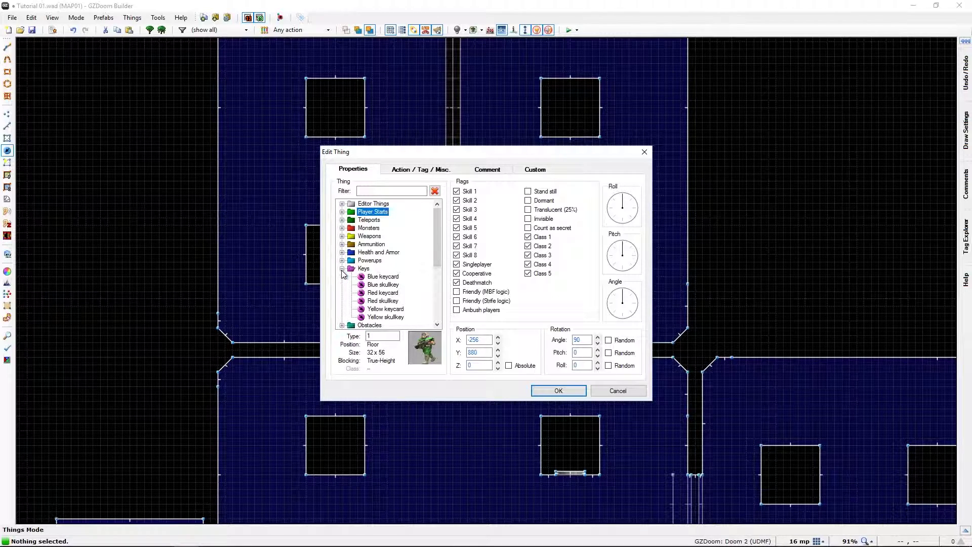
click(383, 276)
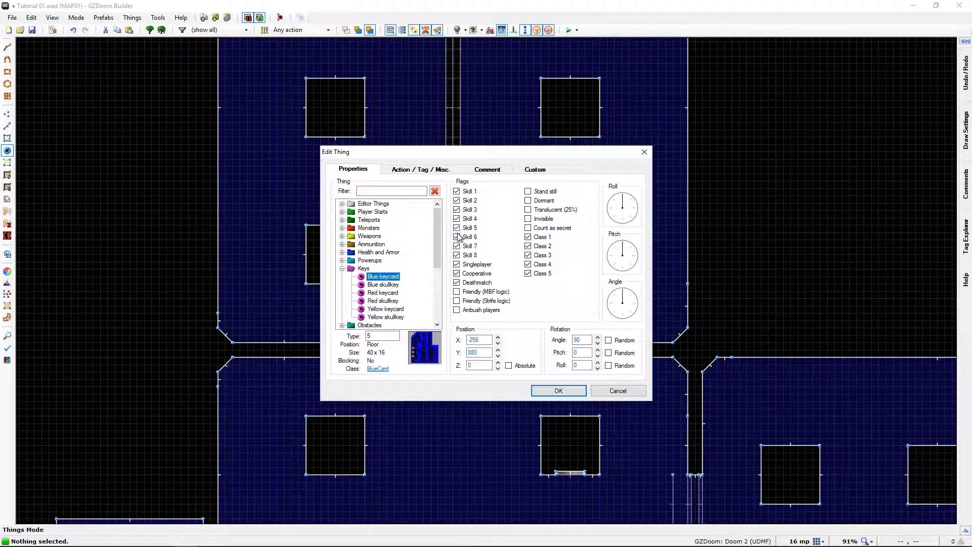
click(457, 282)
click(457, 273)
click(458, 273)
click(457, 282)
click(558, 391)
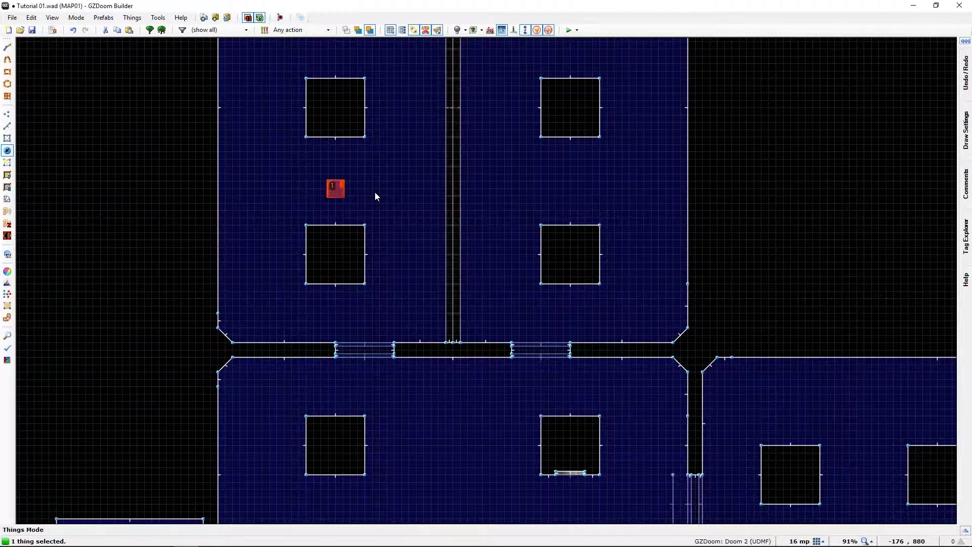
Place a Super Shotgun thing at 256, 896, between the pillars of the northeastern room.
key(l)
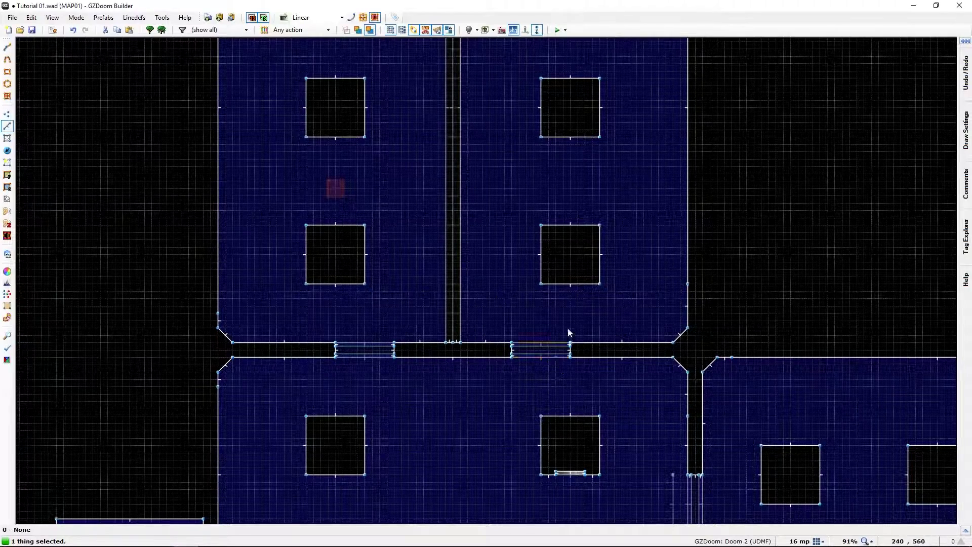
scroll(563, 182, down, 1)
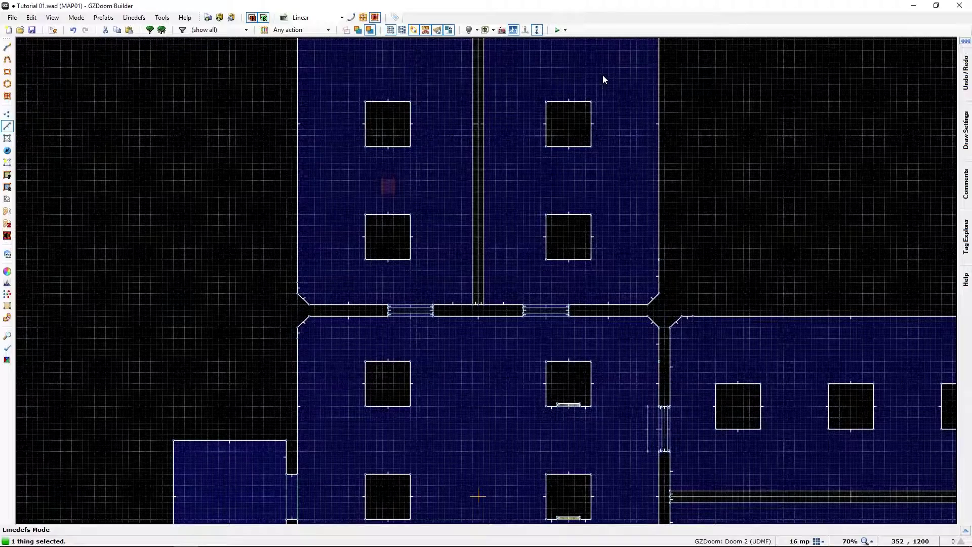
key(t)
right_click(570, 181)
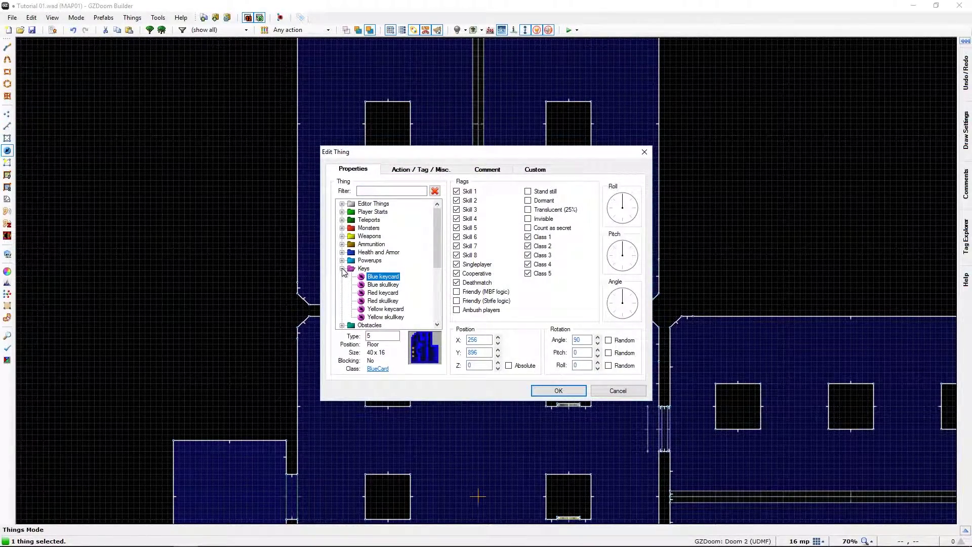
click(342, 269)
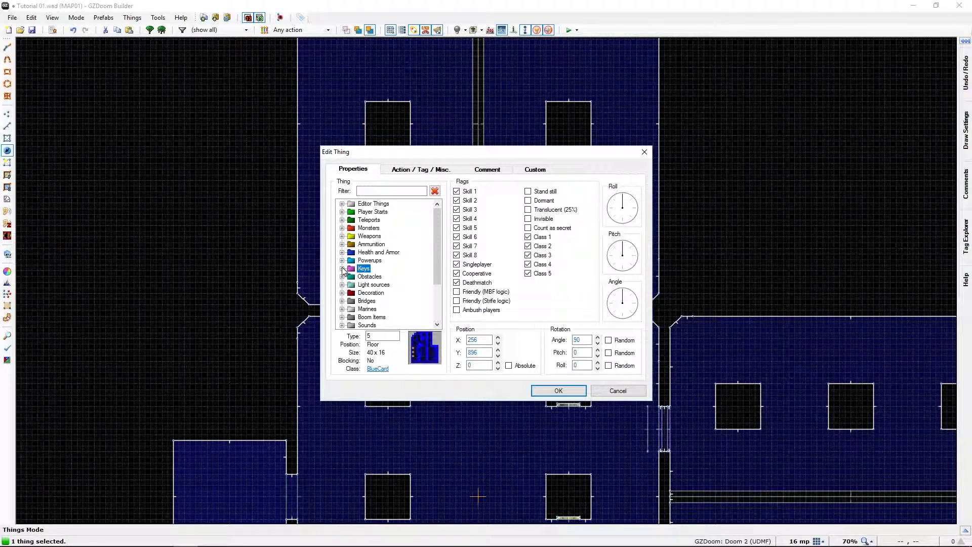
click(342, 236)
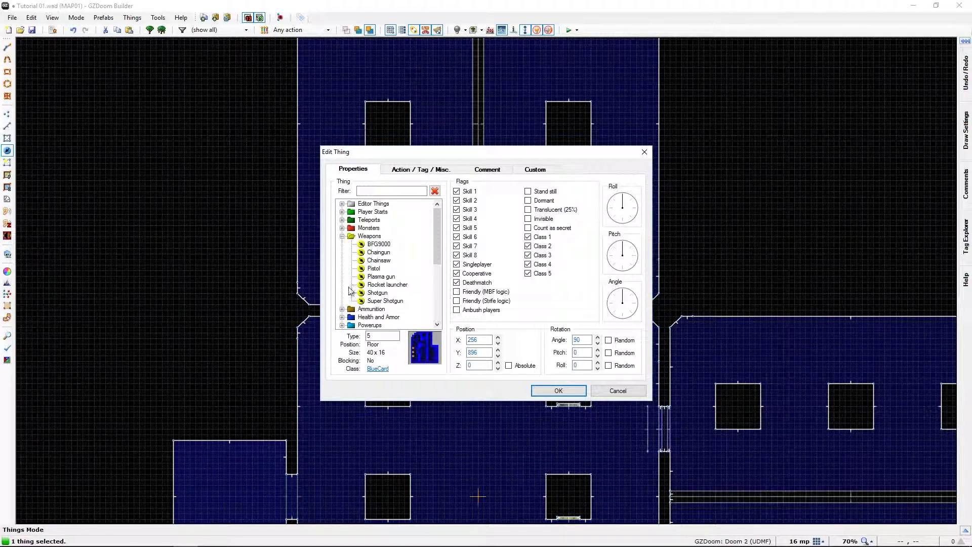
click(385, 301)
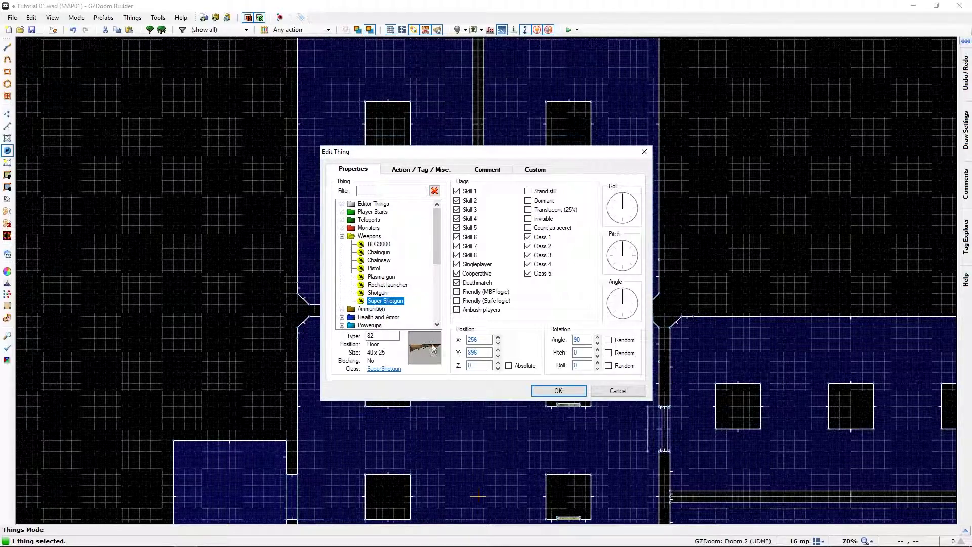
click(557, 390)
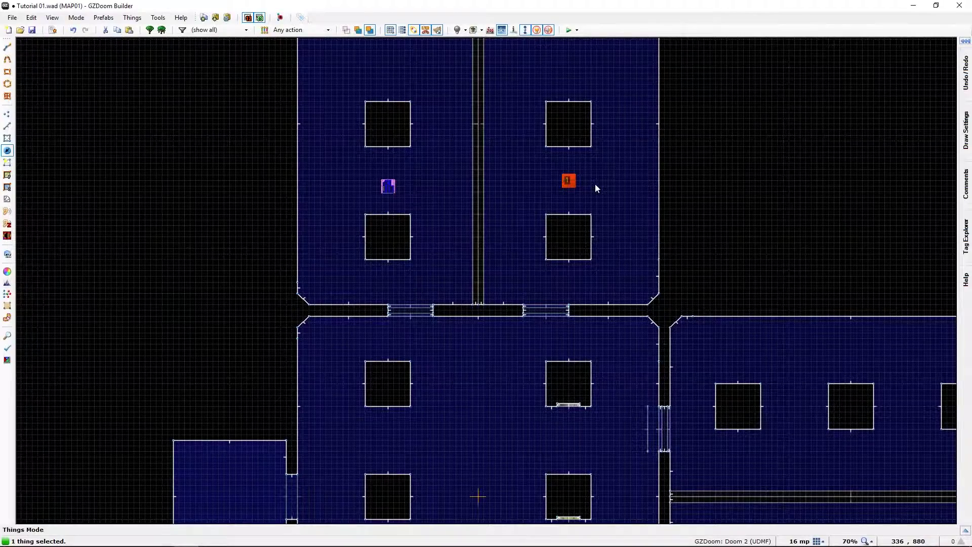
Review the placed keycard and weapon, the northern doors and the switch pillars of the central room in the map view.
scroll(574, 198, up, 5)
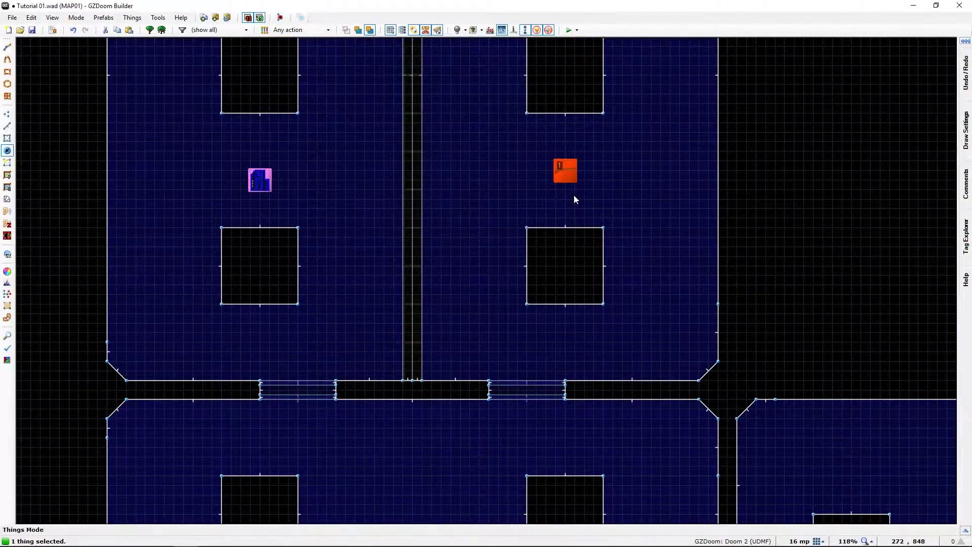
scroll(575, 199, down, 4)
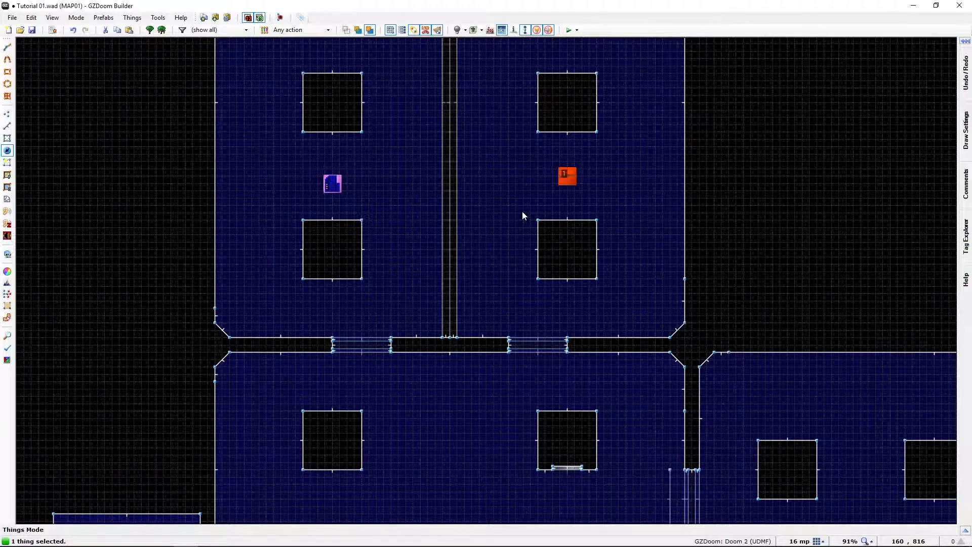
key(l)
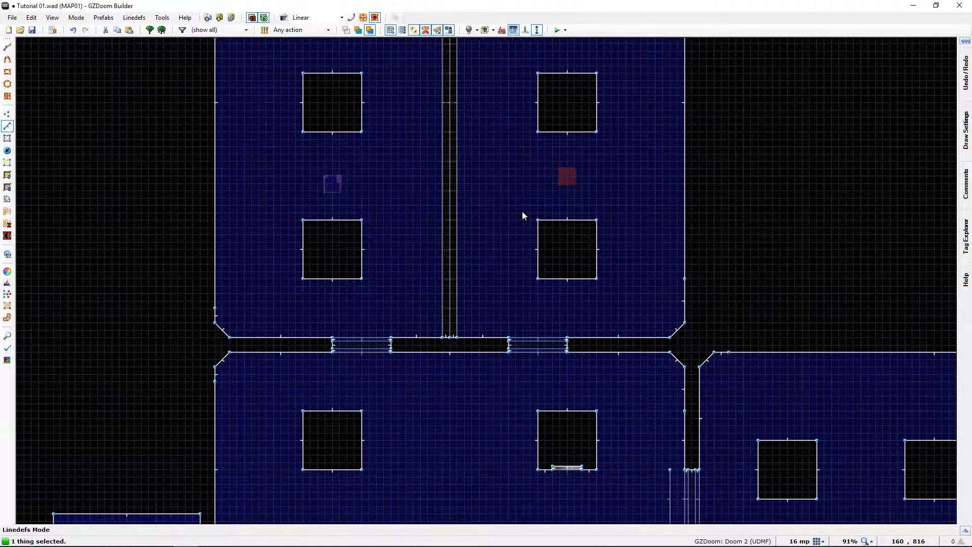
key(Down)
key(Down)
key(Down)
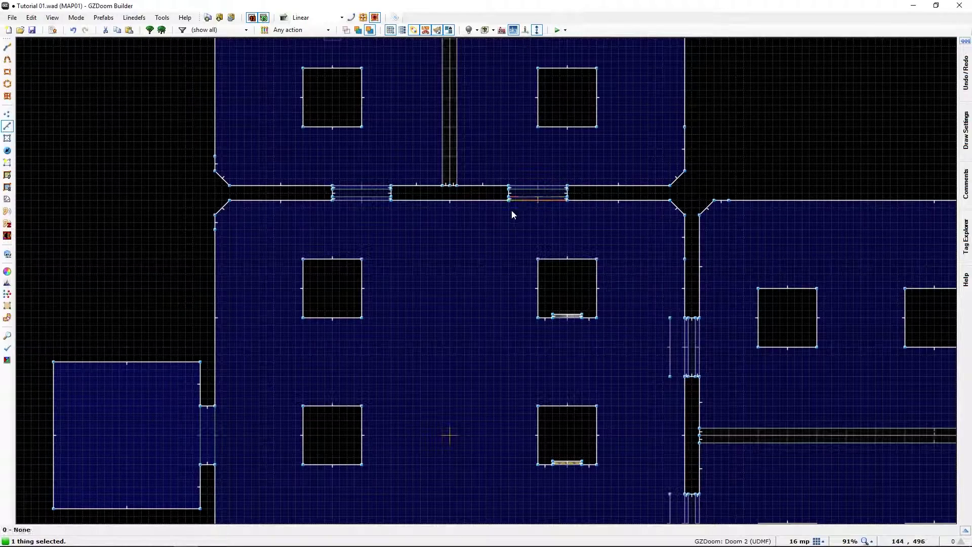
key(Up)
key(Up)
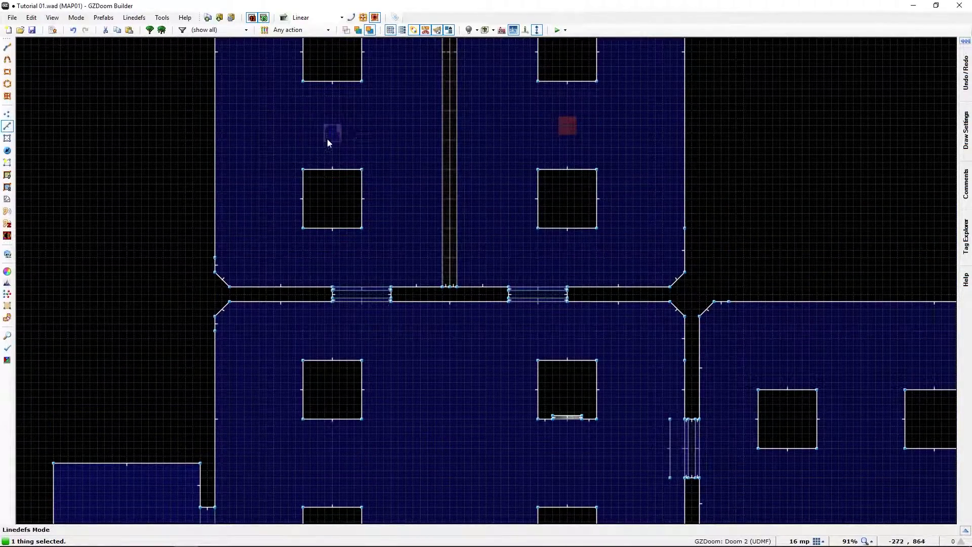
key(Down)
key(Down)
key(Down)
key(Down)
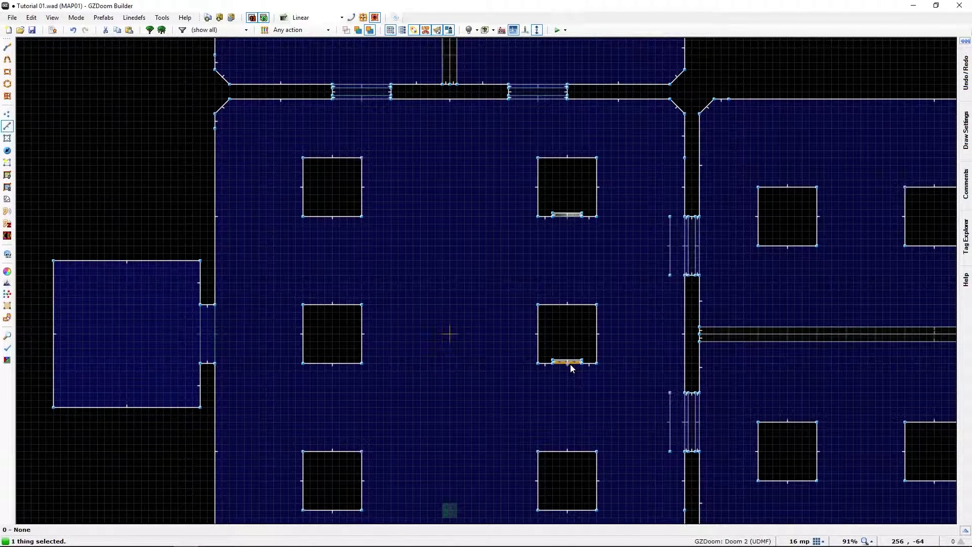
key(Down)
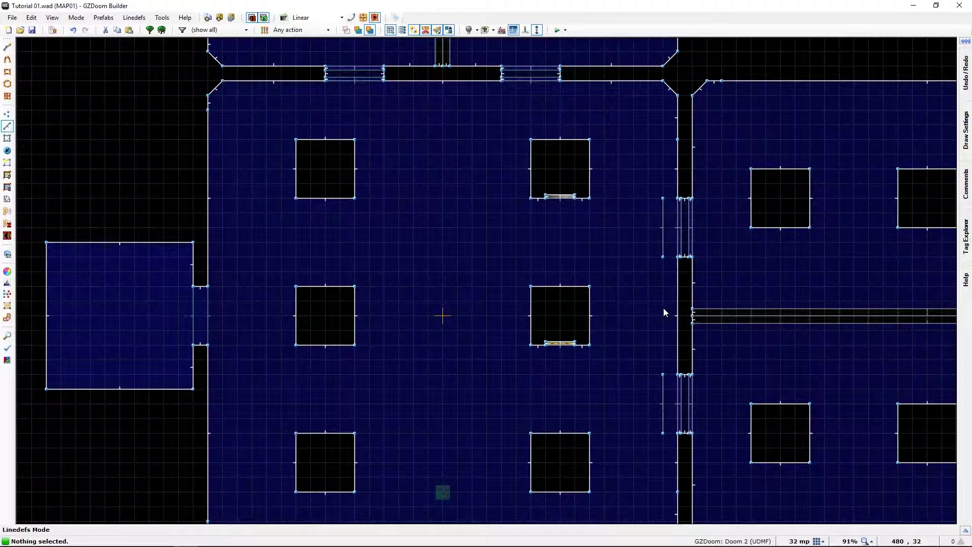
Examine the two recessed pillar switches and the eastern doors of the central room in the 3D view.
scroll(665, 312, up, 3)
scroll(665, 312, up, 2)
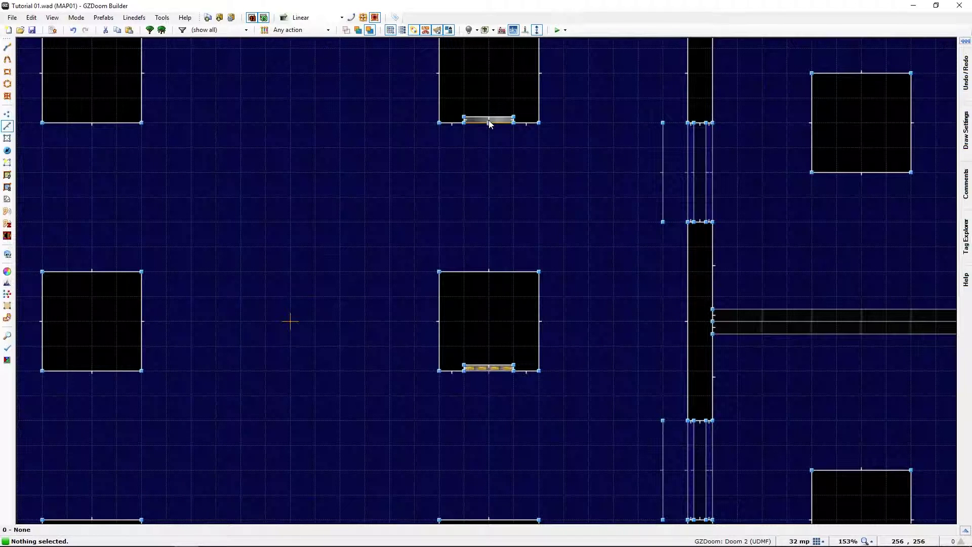
key(q)
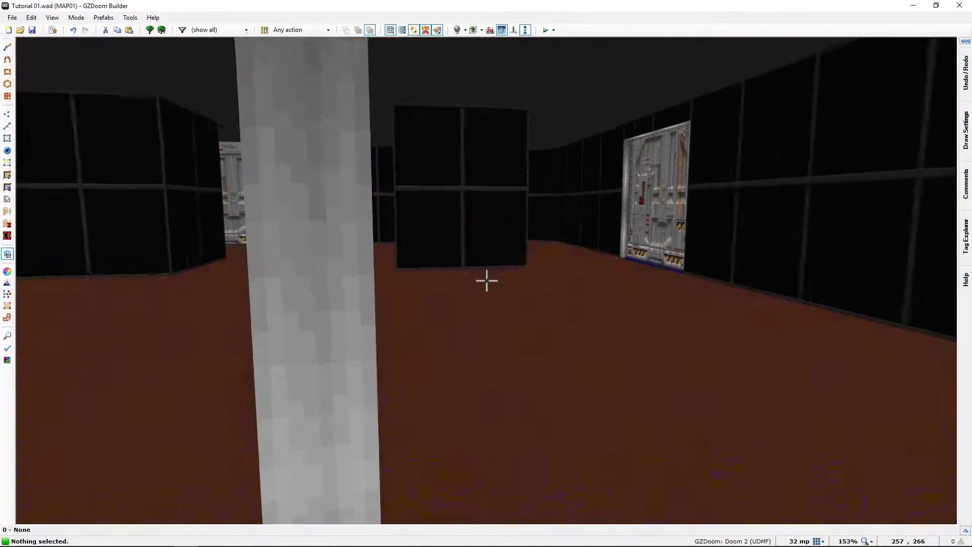
key(e)
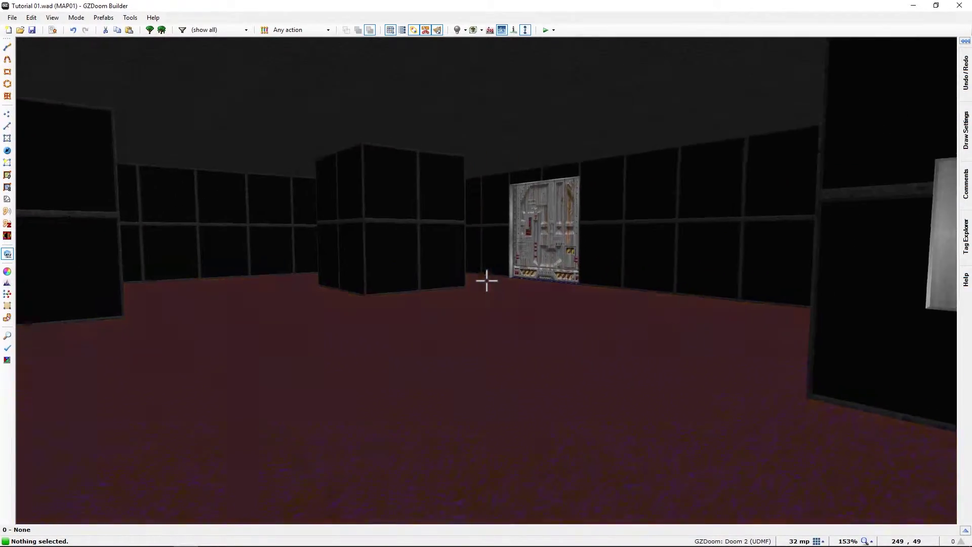
key(w)
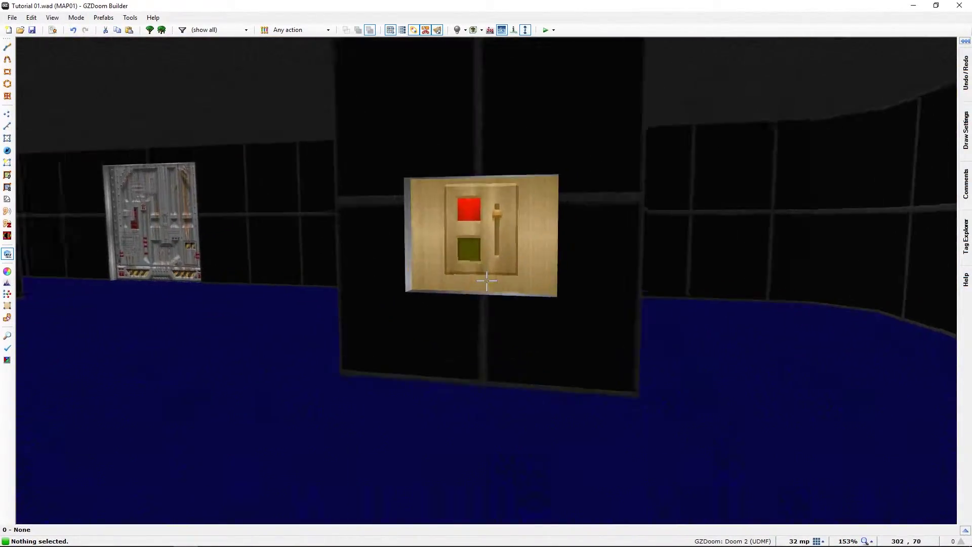
key(s)
key(w)
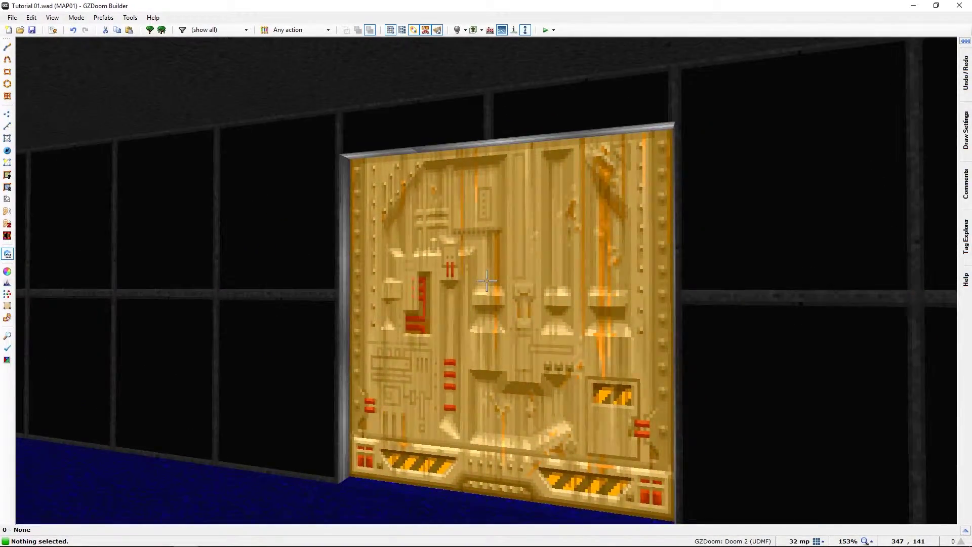
key(w)
key(w)
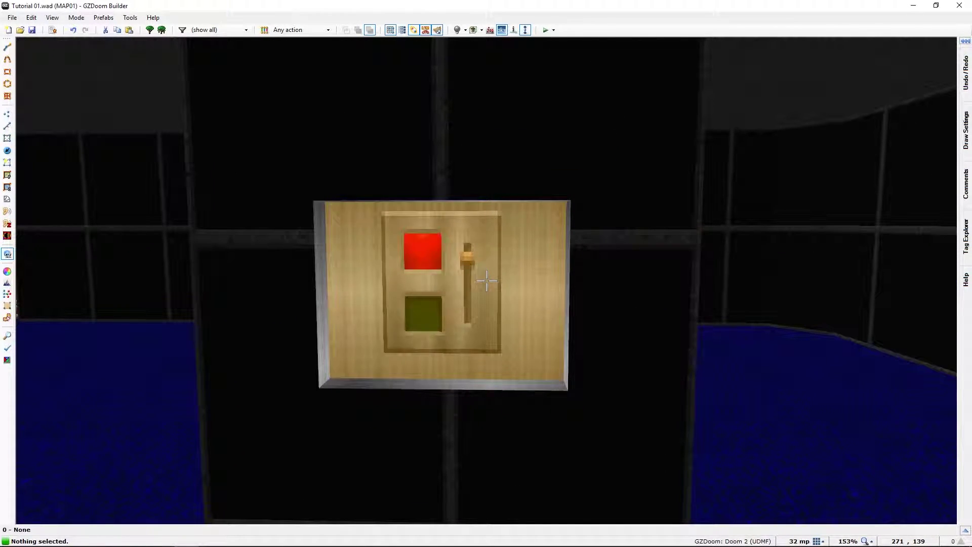
key(q)
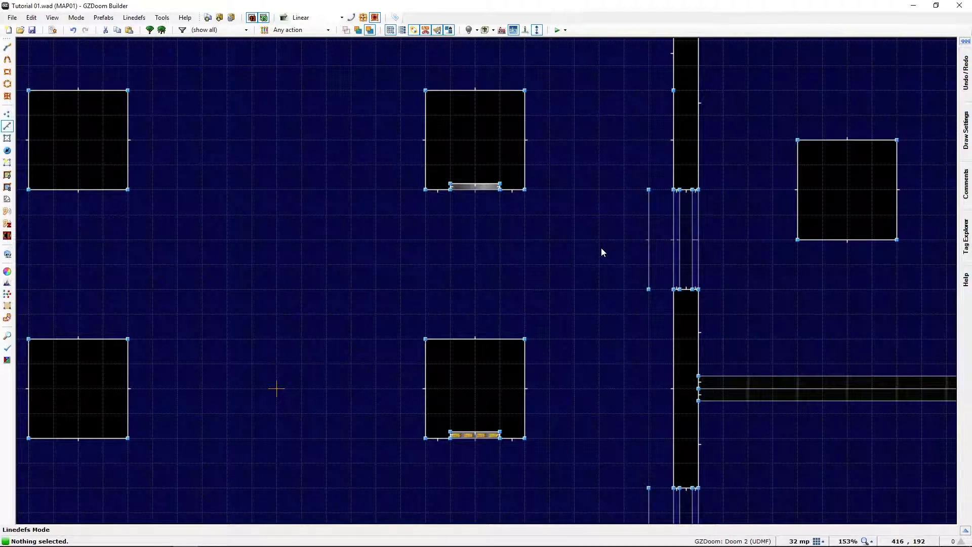
Assign the unused tag 1 to the door sector of the northern of the two doors in the central room's east wall.
key(s)
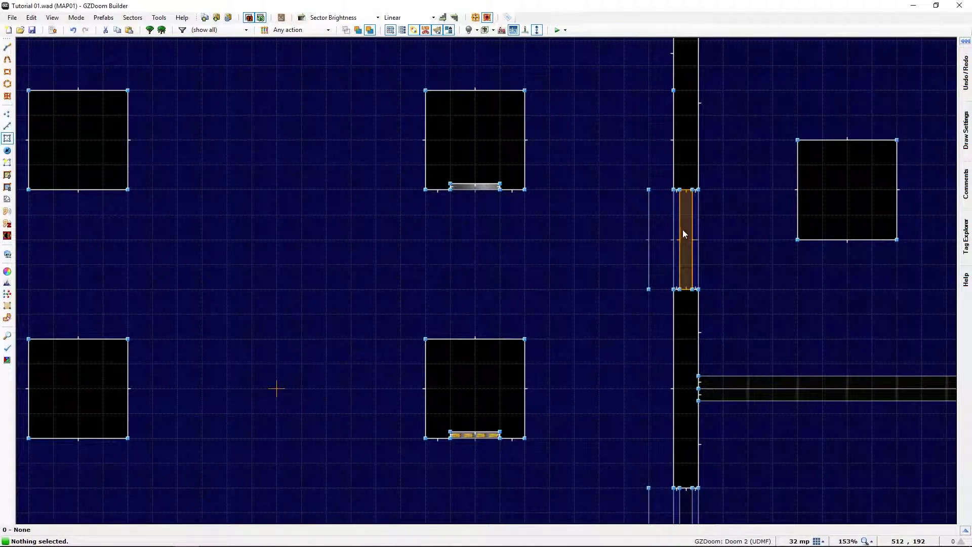
right_click(683, 230)
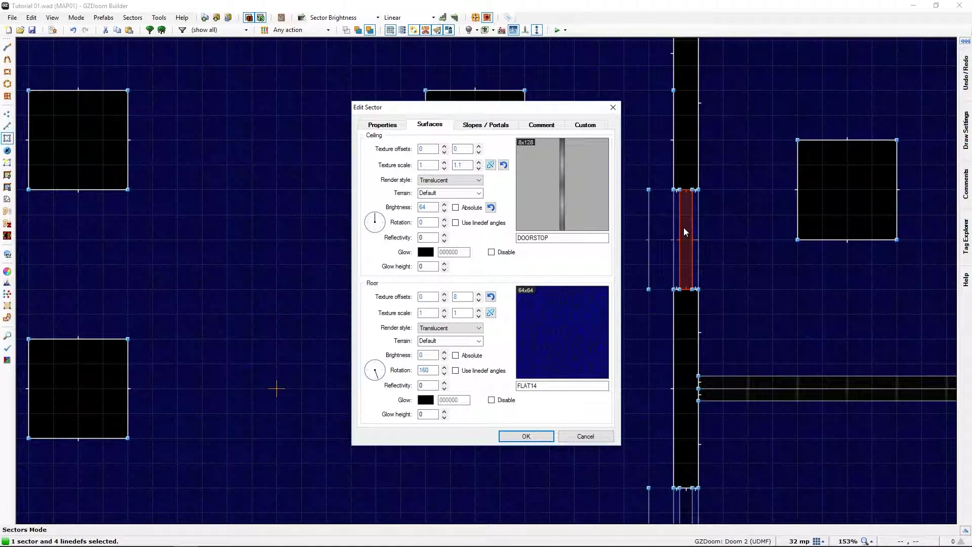
click(383, 124)
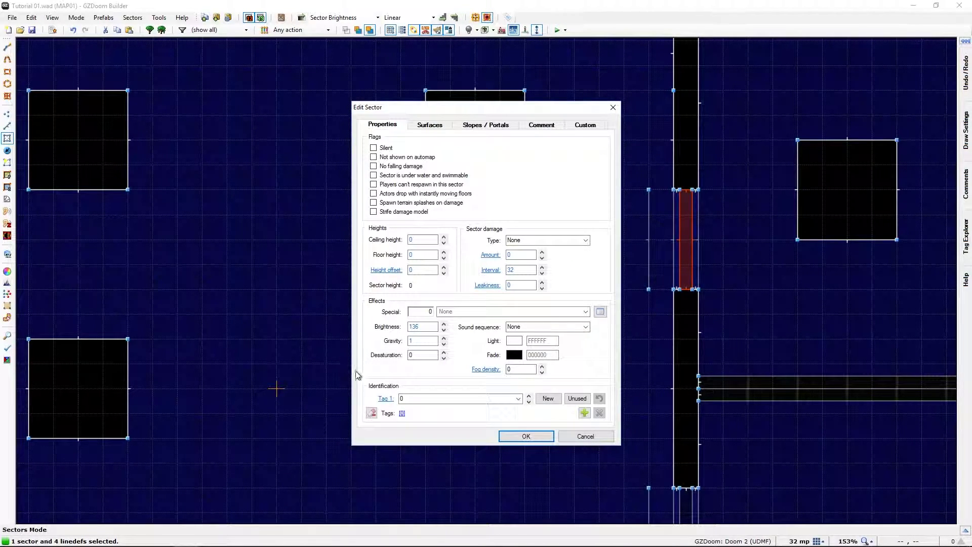
double_click(407, 398)
click(576, 399)
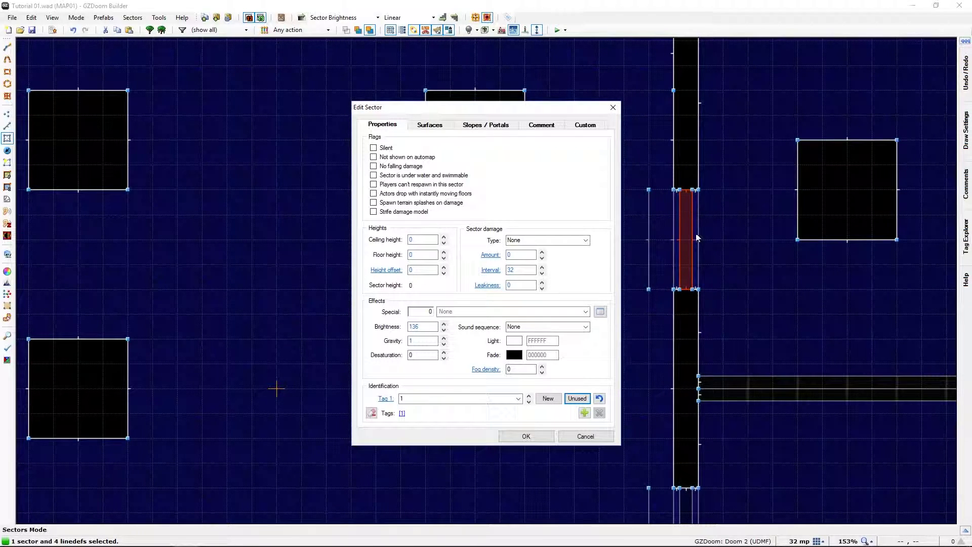
click(403, 399)
click(527, 438)
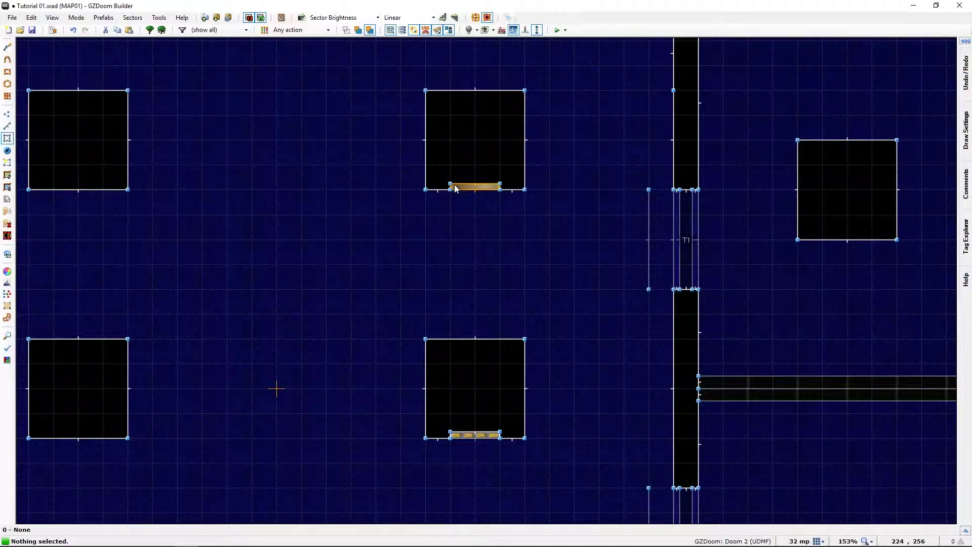
Try giving the northeastern pillar's switch line action 202 Door Generic, with Repeatable action and When player presses use enabled.
key(l)
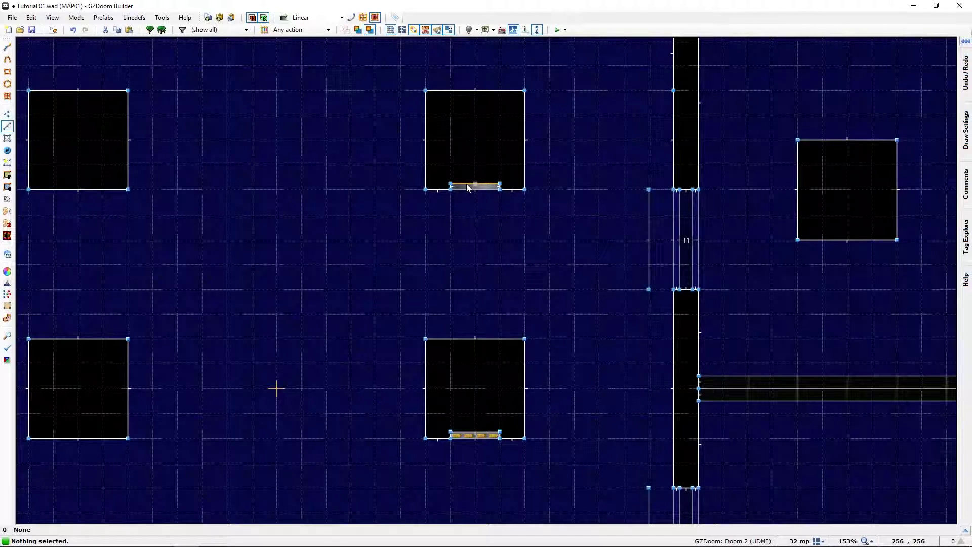
right_click(467, 185)
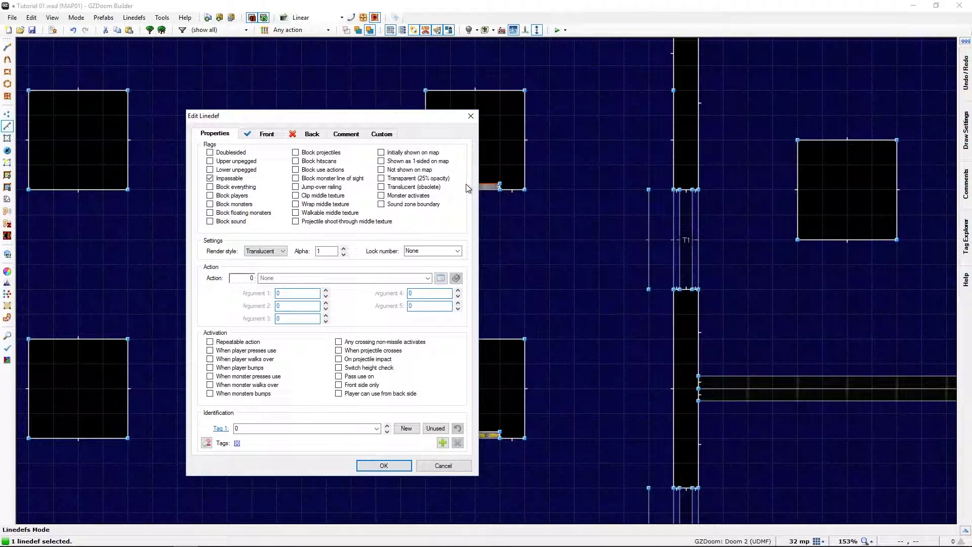
click(245, 136)
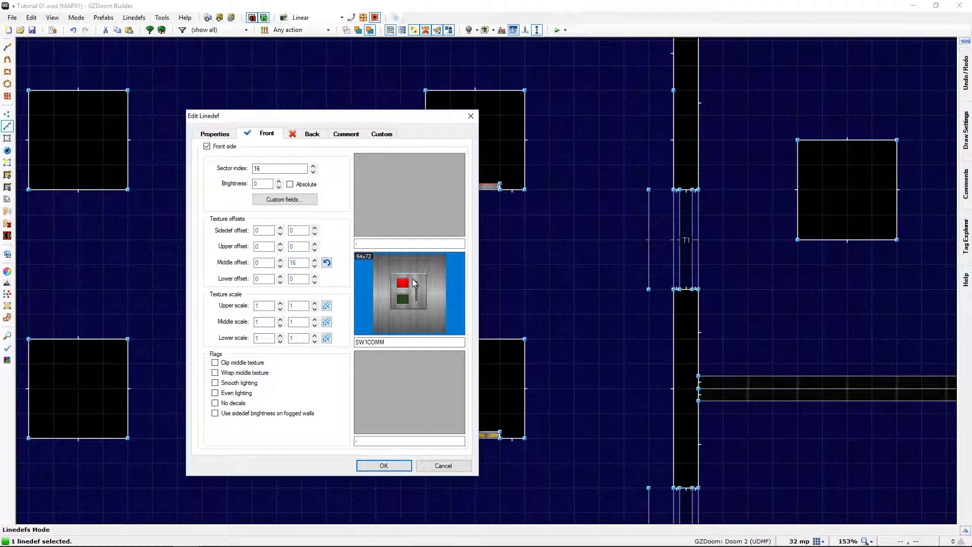
click(219, 135)
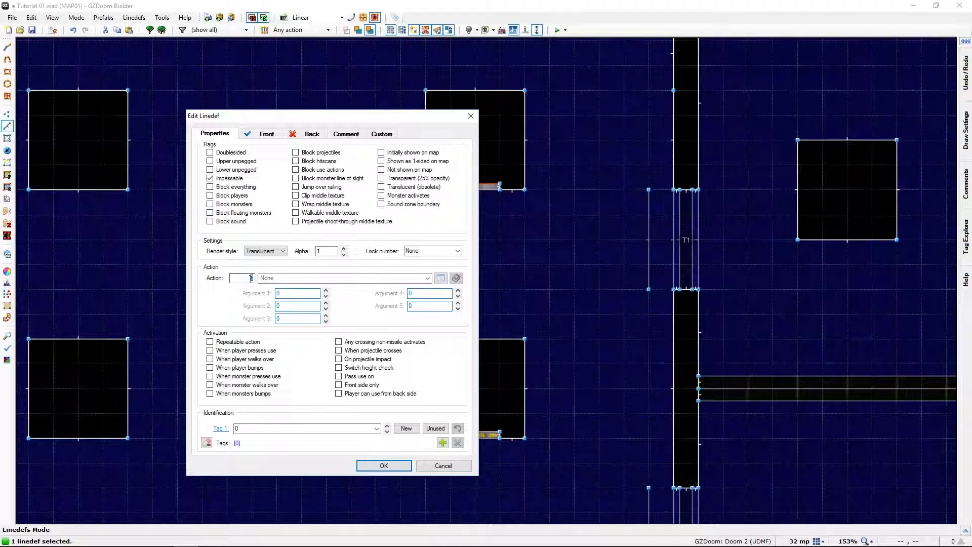
text(202)
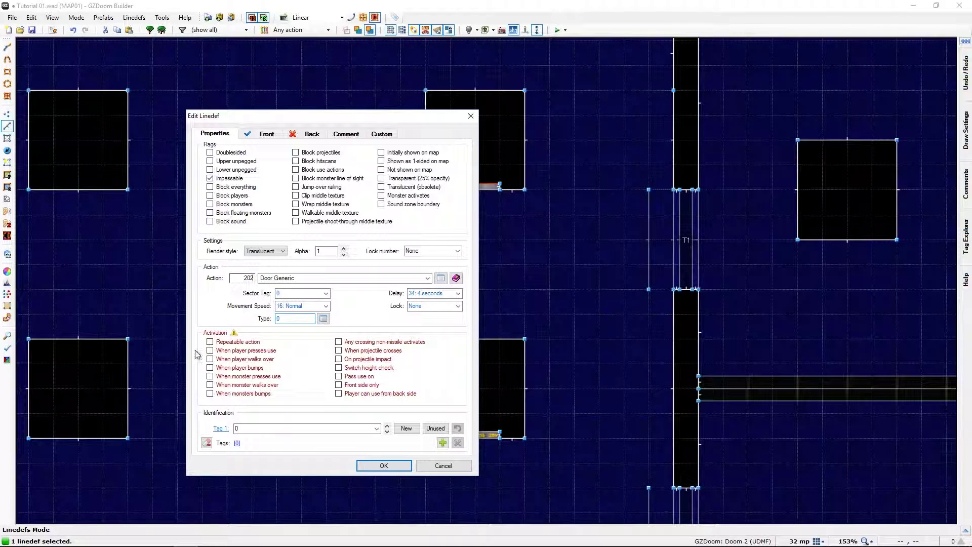
click(210, 342)
click(210, 350)
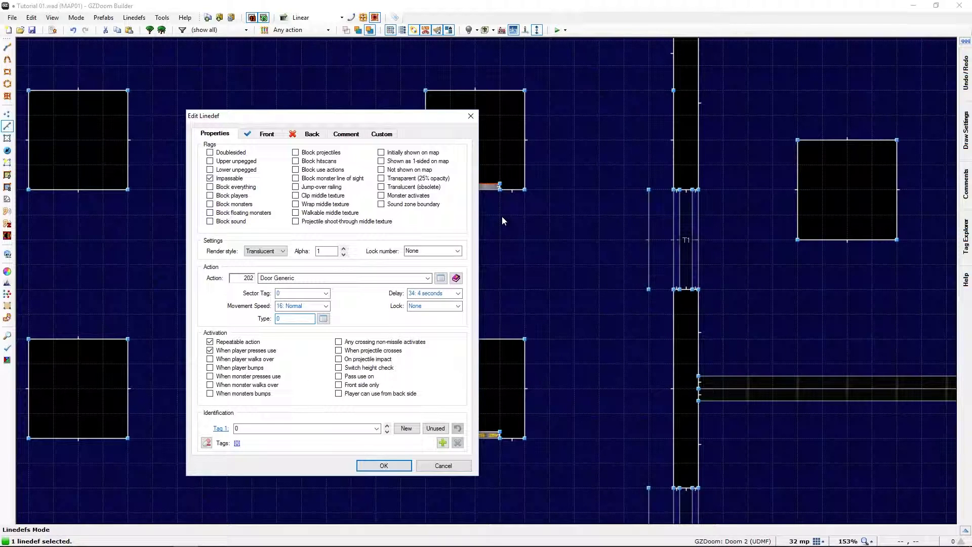
key(Return)
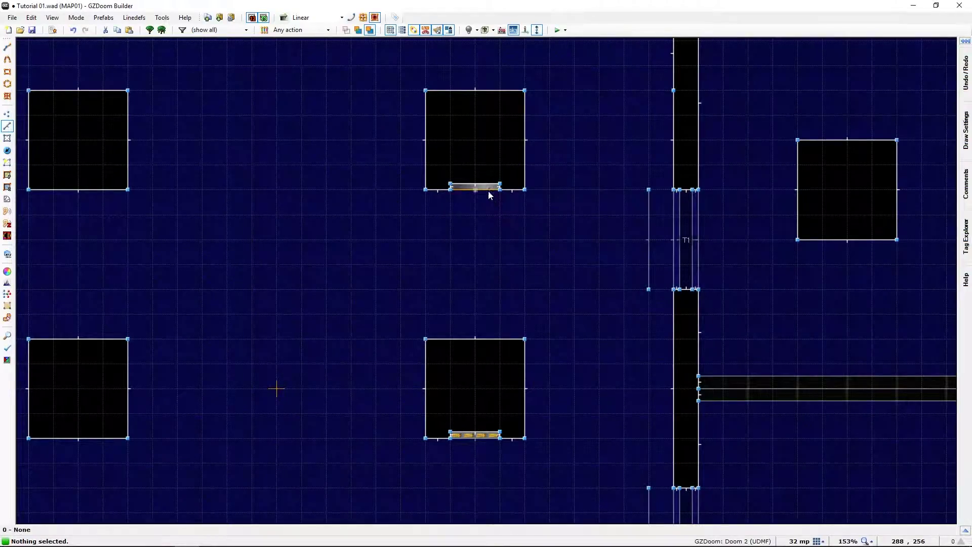
Open the properties of the SW1COMM switch line on the central room's northeastern pillar.
scroll(488, 190, down, 4)
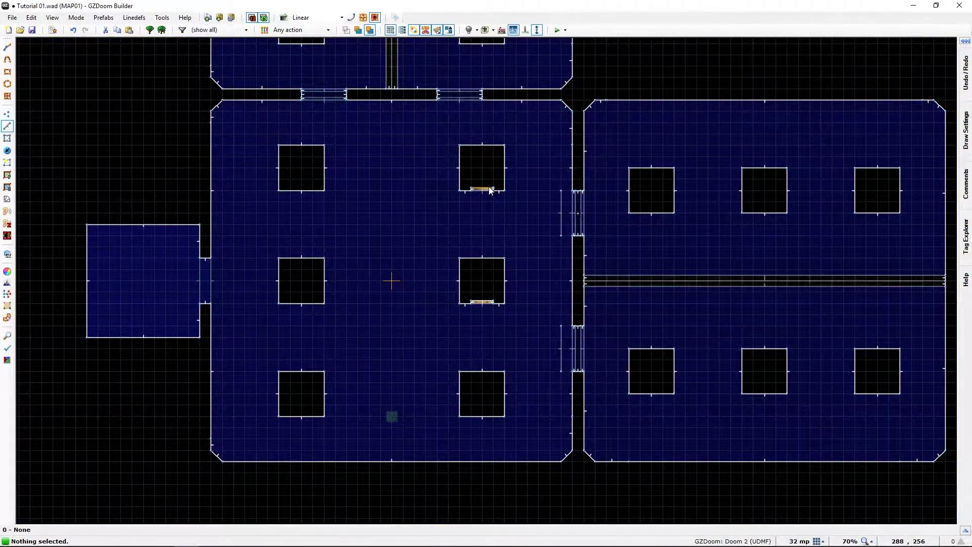
middle_drag(156, 412, 354, 289)
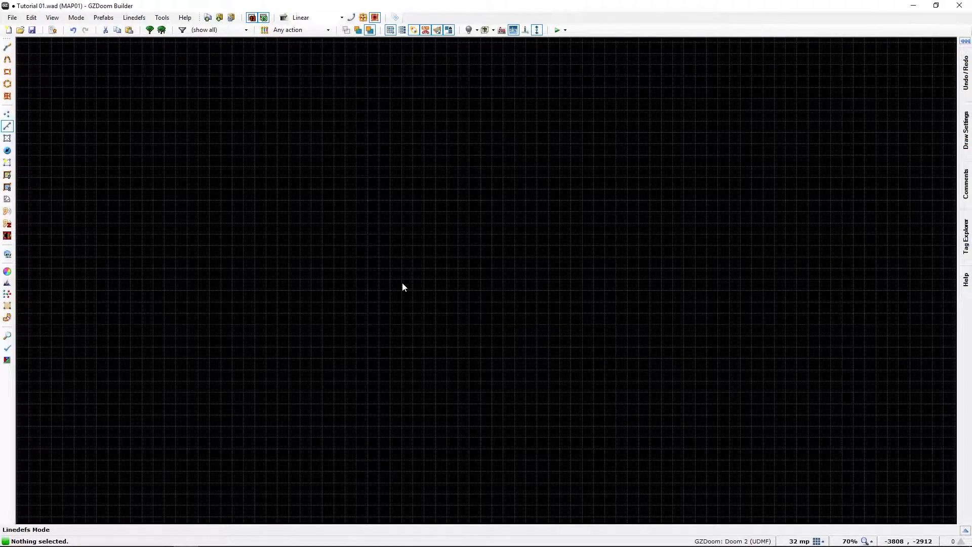
key(Home)
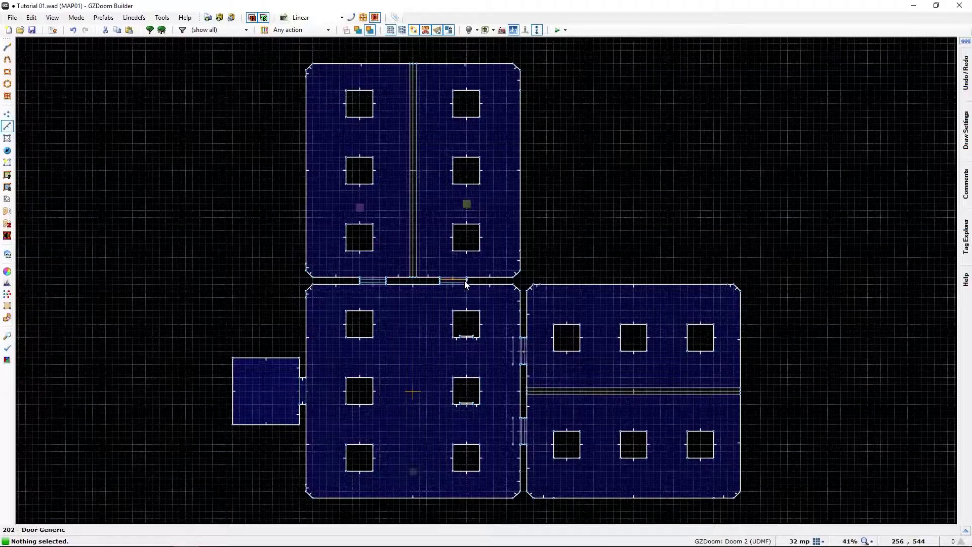
scroll(471, 295, up, 5)
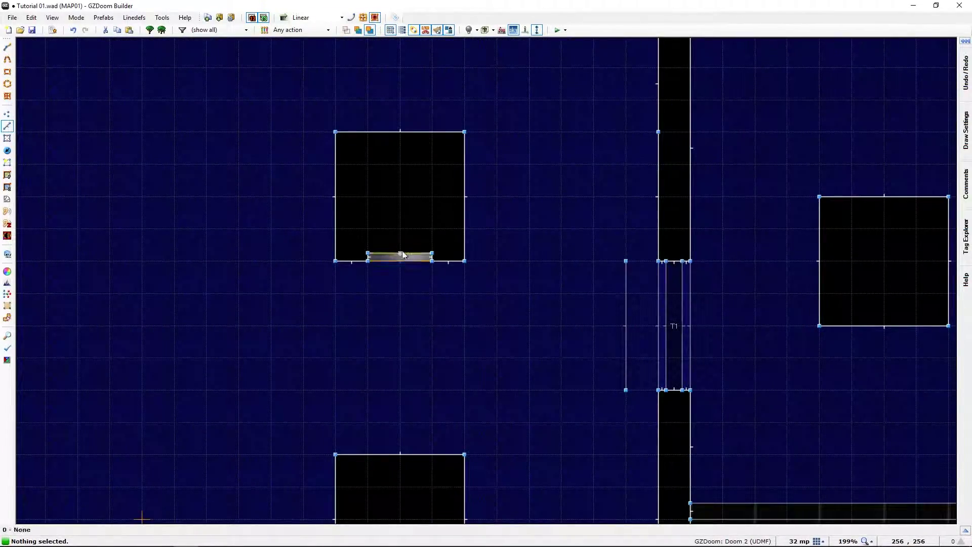
right_click(402, 254)
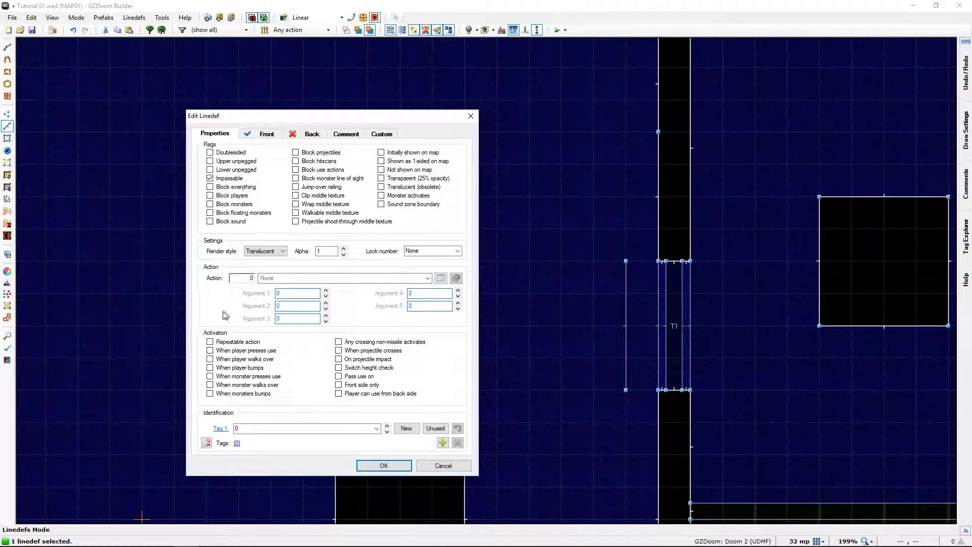
click(441, 281)
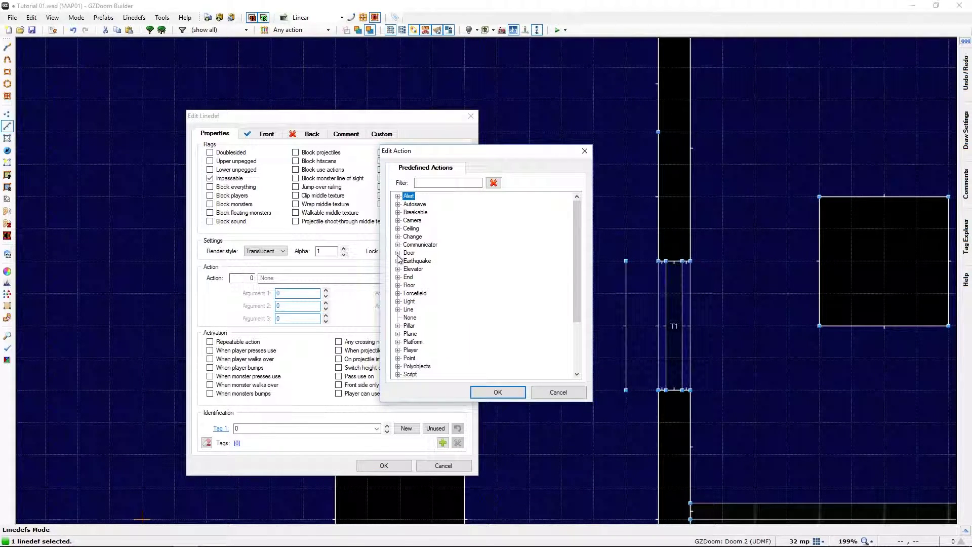
key(Escape)
click(428, 278)
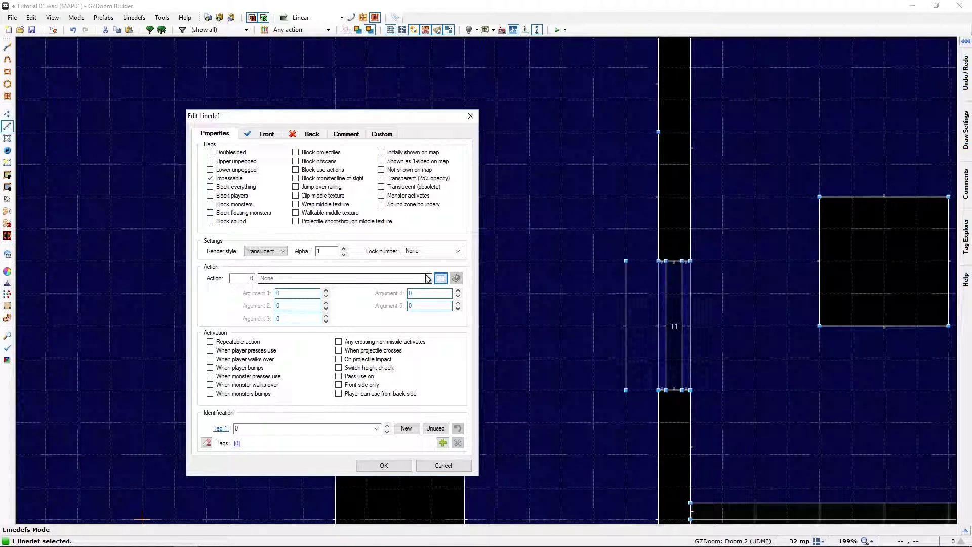
scroll(348, 363, down, 20)
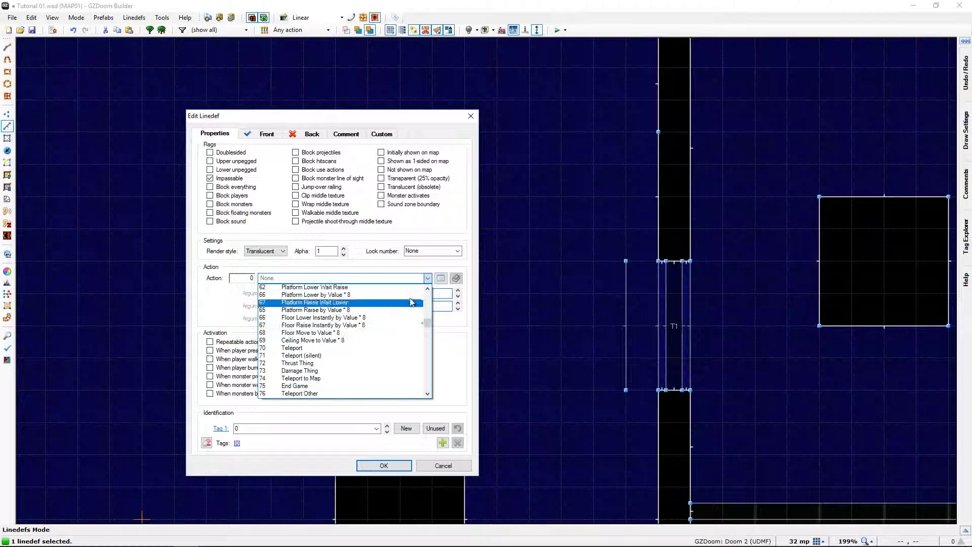
scroll(410, 306, up, 20)
click(427, 278)
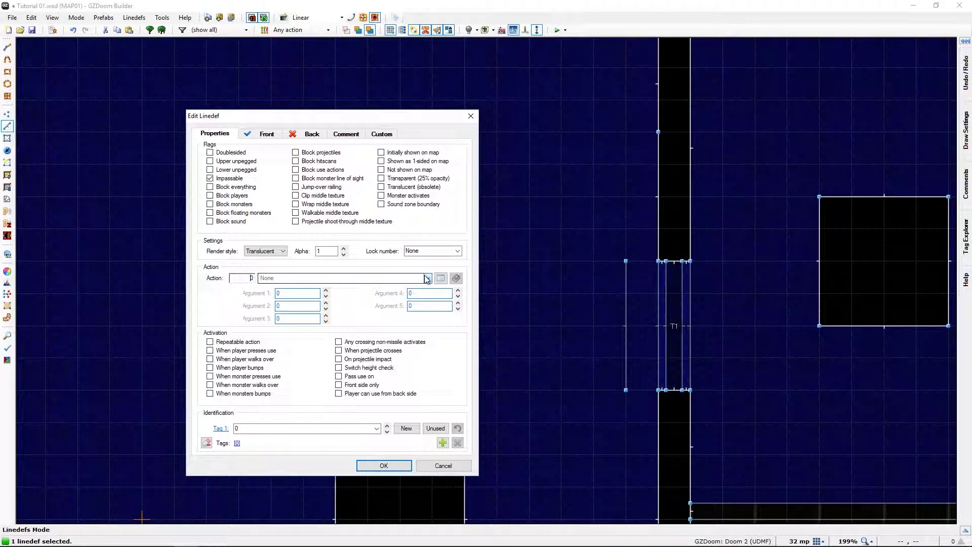
text(2020)
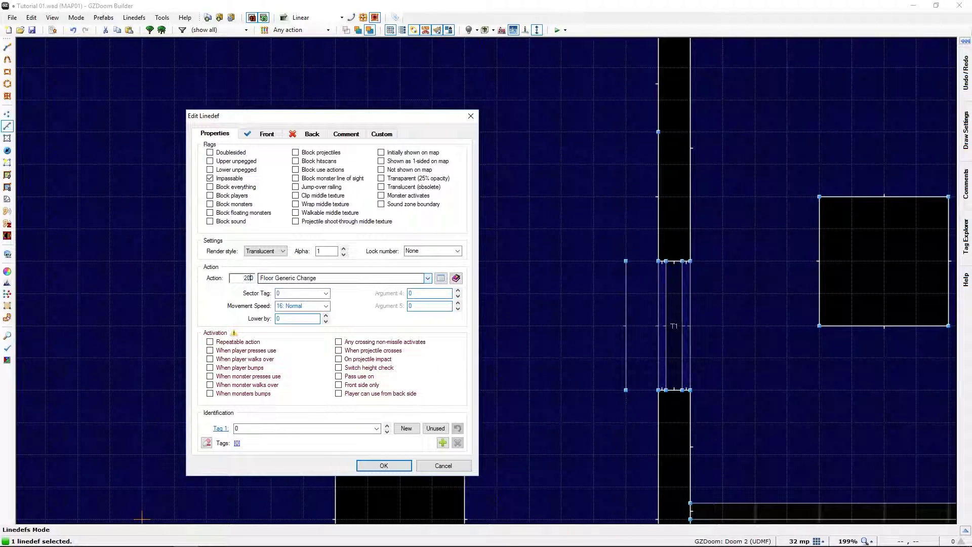
key(BackSpace)
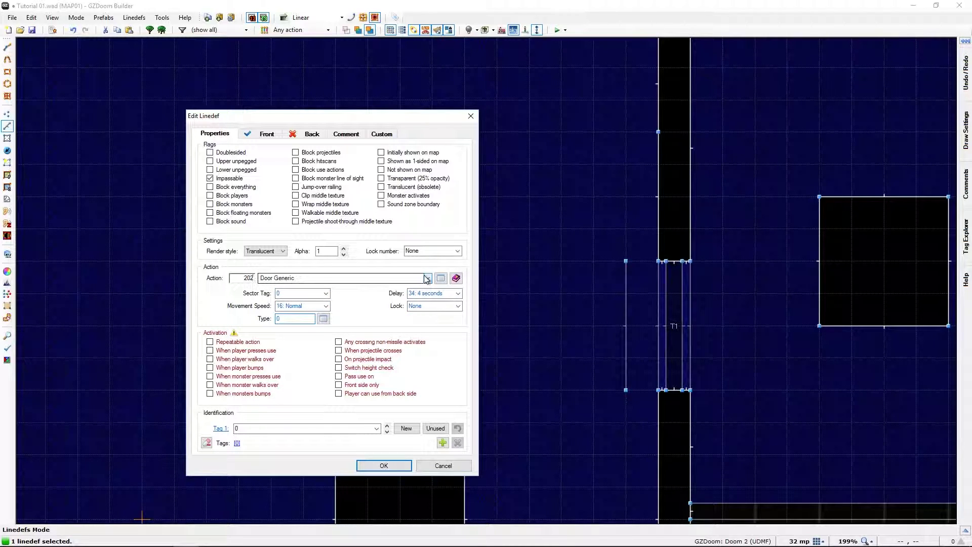
double_click(248, 278)
key(Delete)
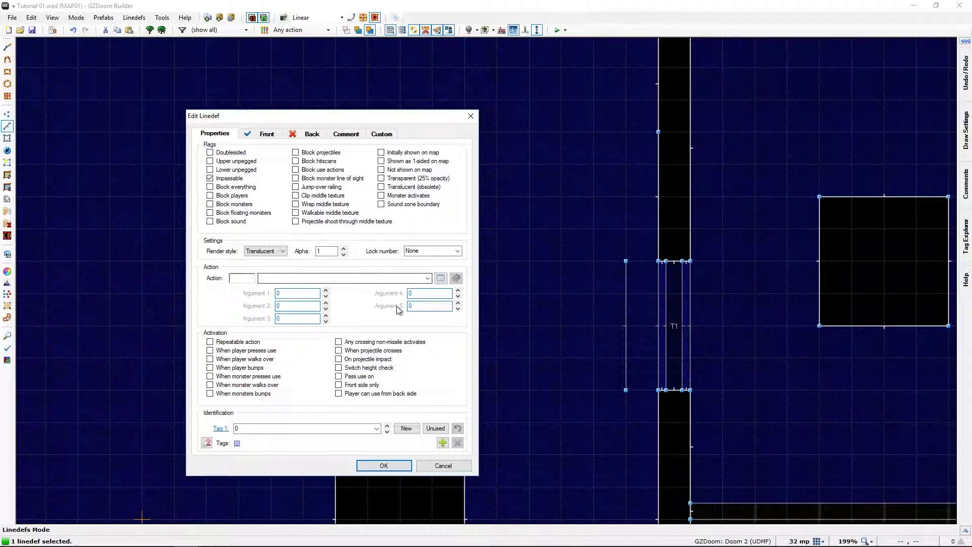
Give the northeastern pillar's SW1COMM switch line action 12 Door Raise, targeting sector tag 1.
click(441, 278)
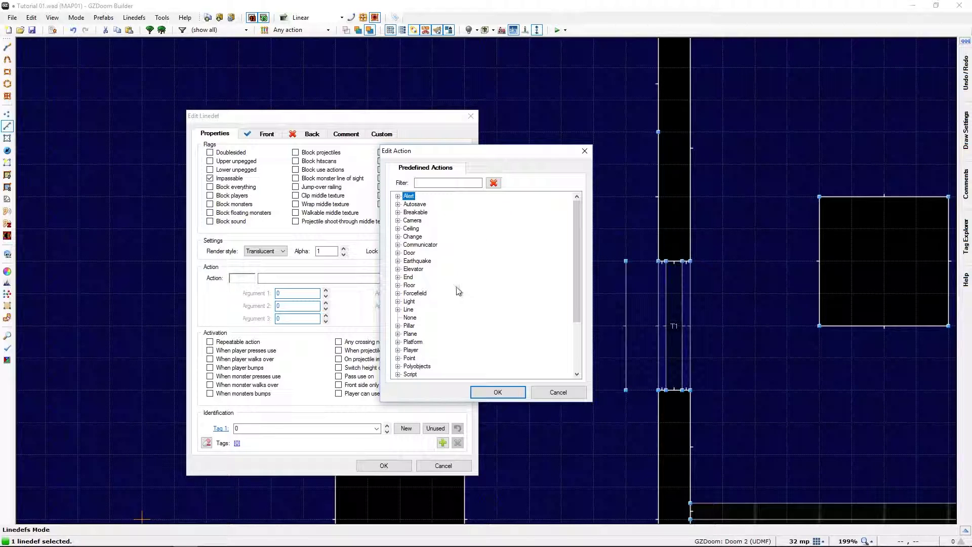
click(397, 253)
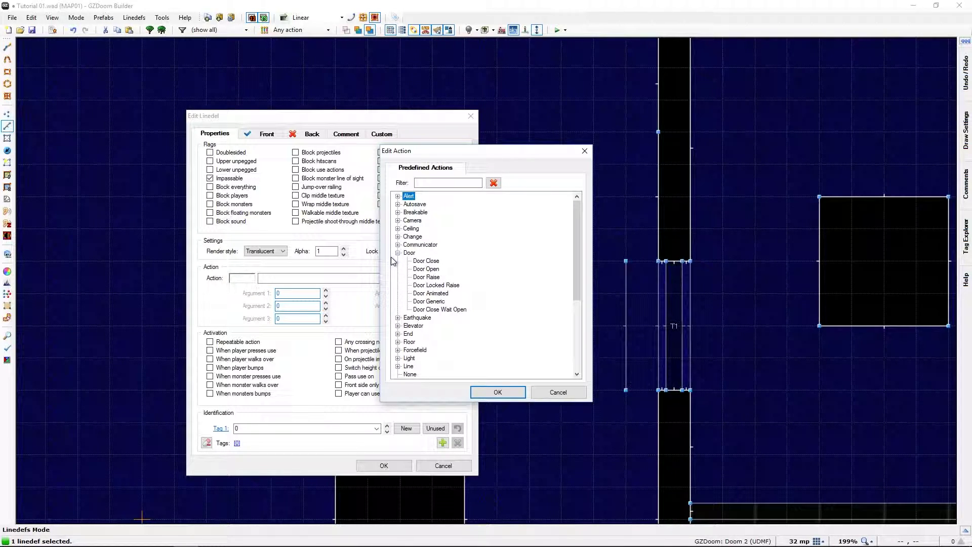
click(417, 278)
click(509, 397)
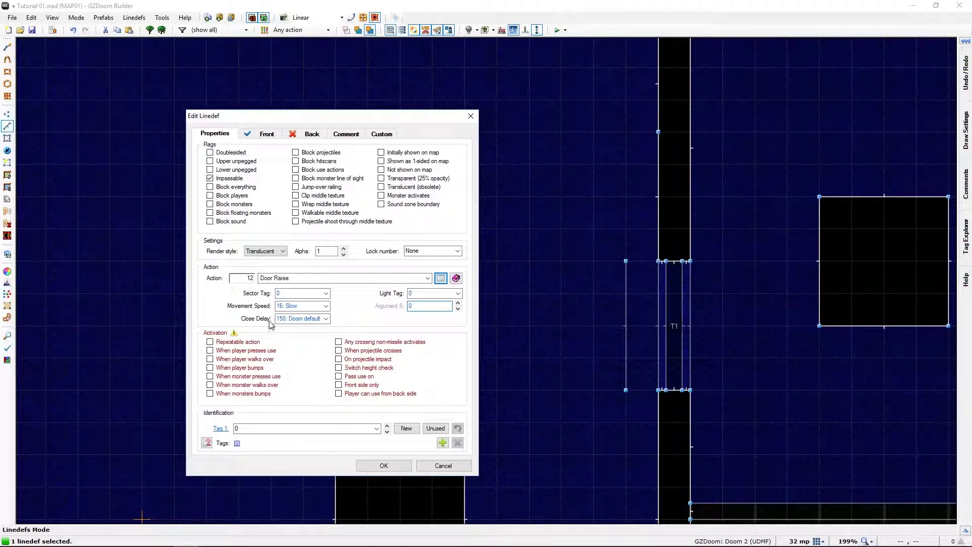
click(281, 293)
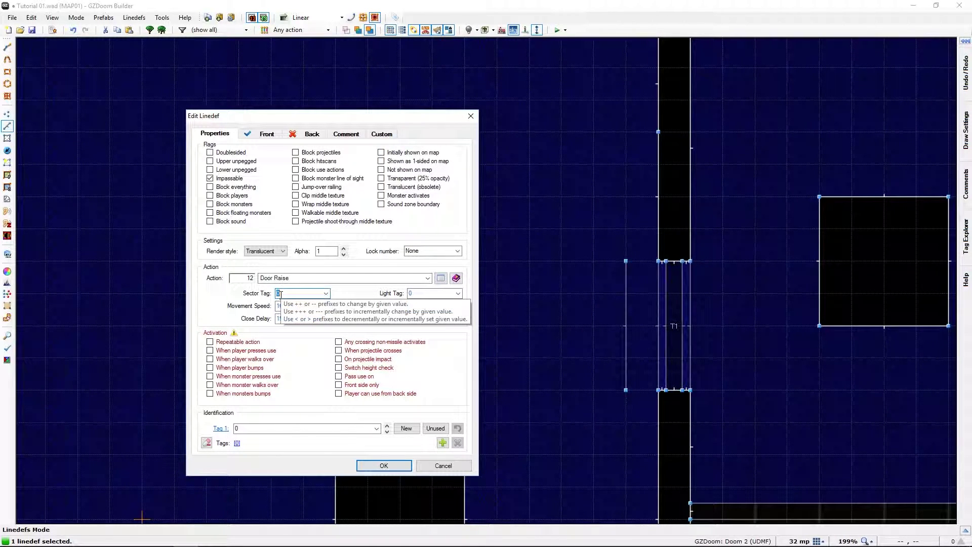
text(1)
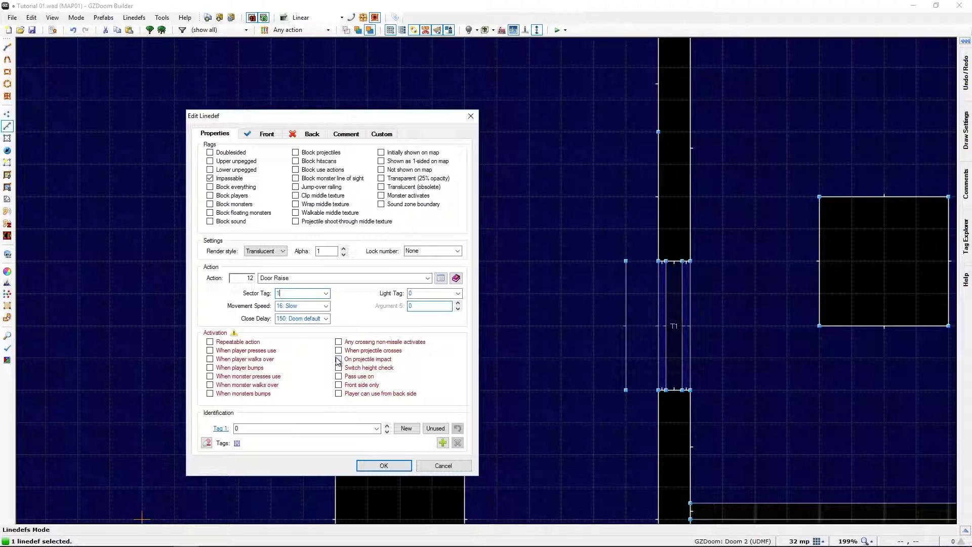
Set the northern switch's door movement speed to 32: Normal and make it activate when the player presses use.
click(325, 307)
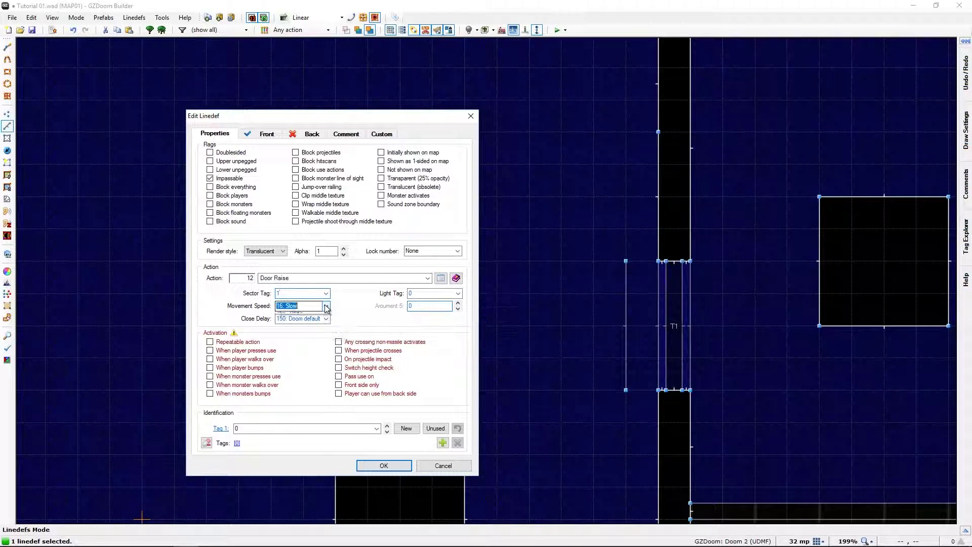
click(298, 334)
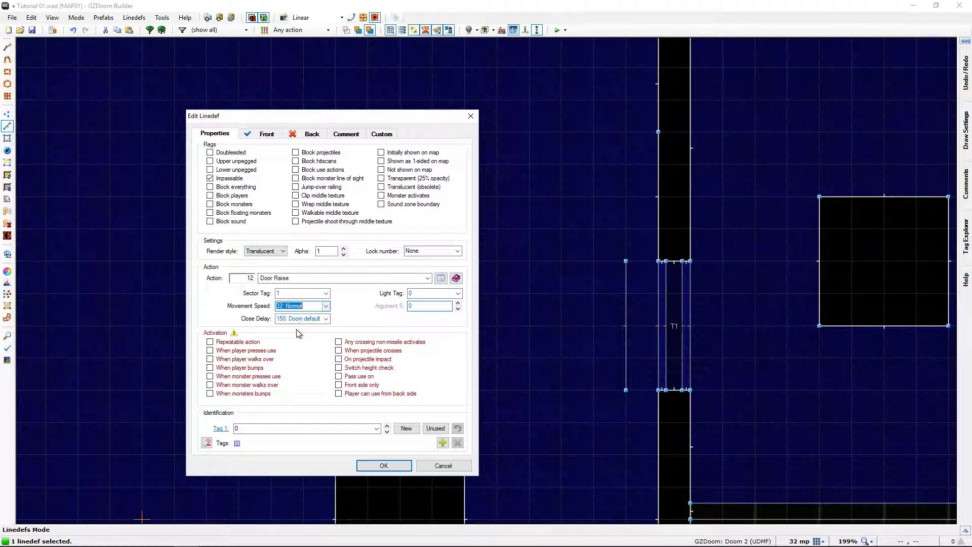
click(326, 320)
click(327, 320)
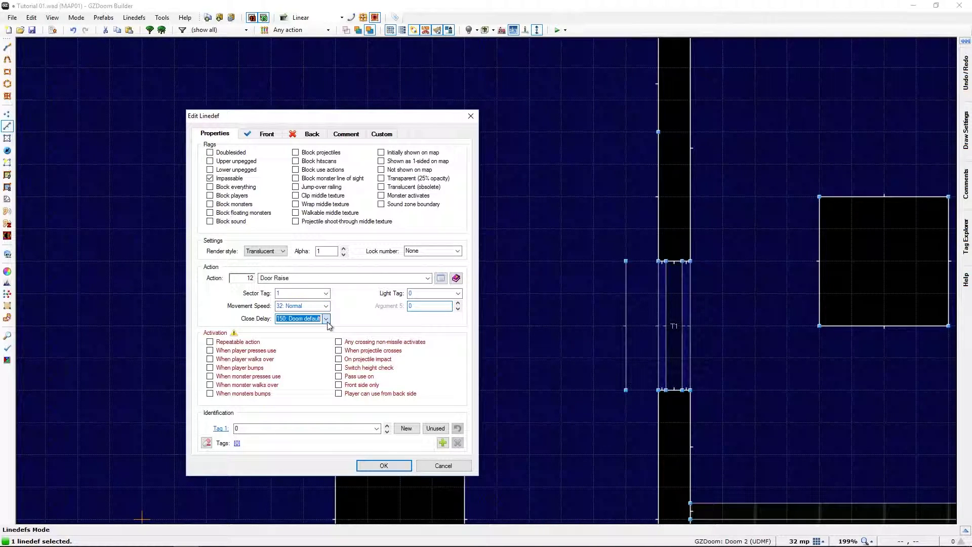
click(210, 351)
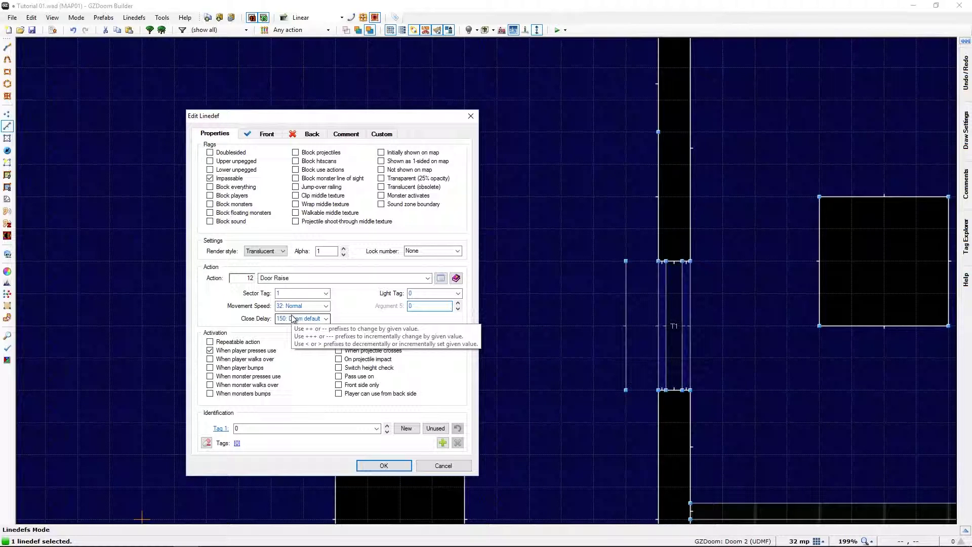
click(378, 466)
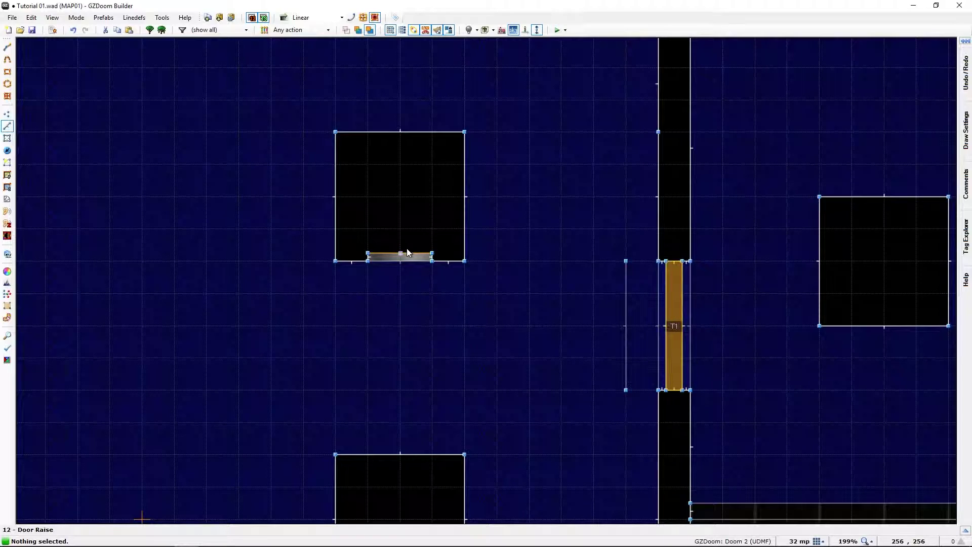
Examine the pillar switches and the two eastern doors in the 3D view to see which switch belongs to which door.
middle_drag(376, 468, 327, 174)
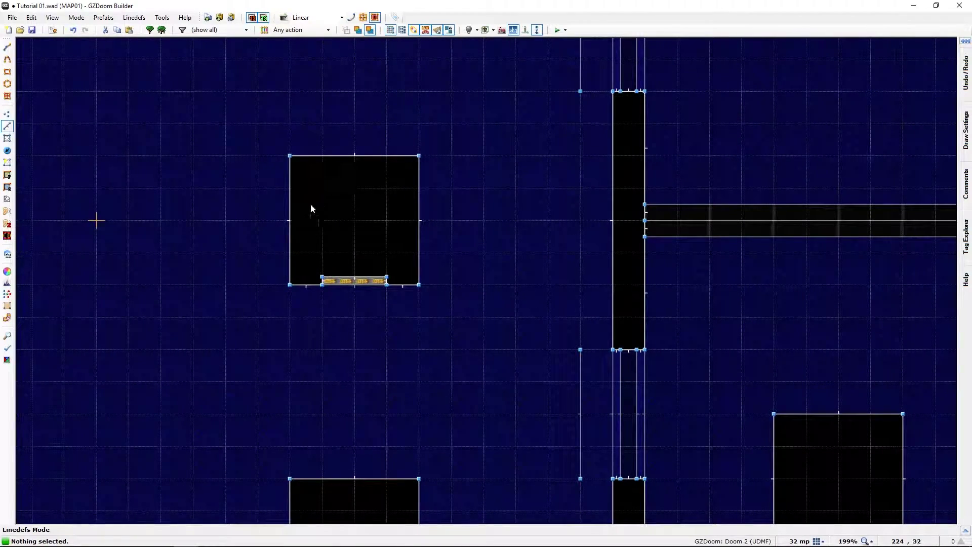
key(w)
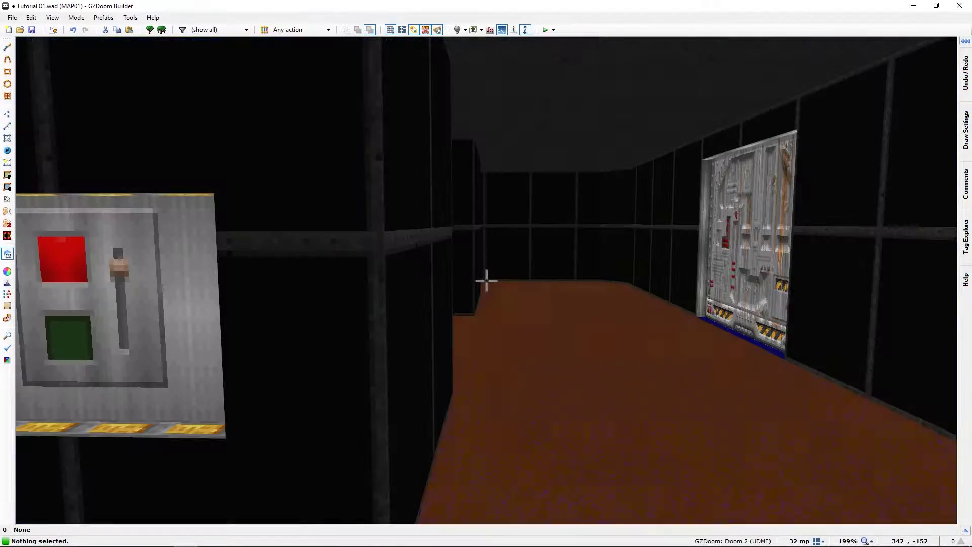
key(w)
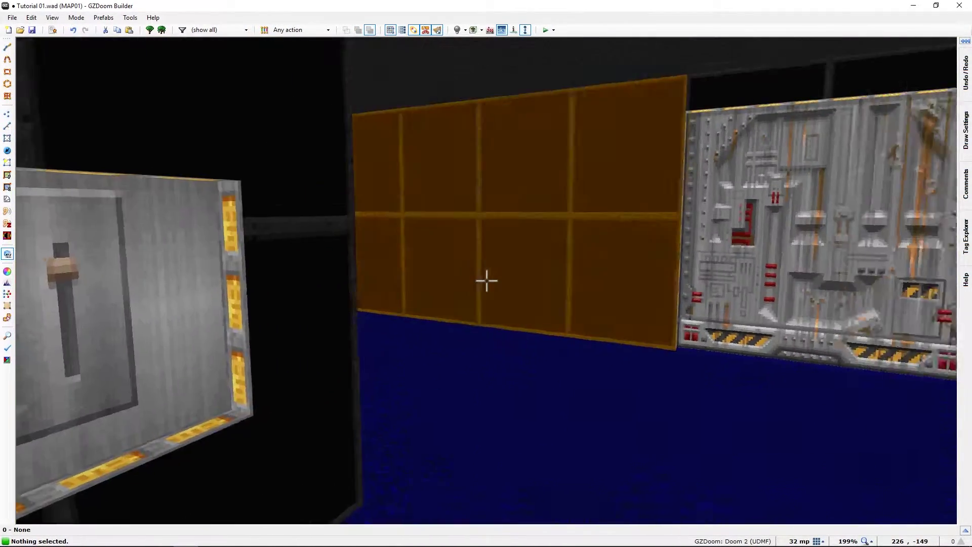
key(w)
key(s)
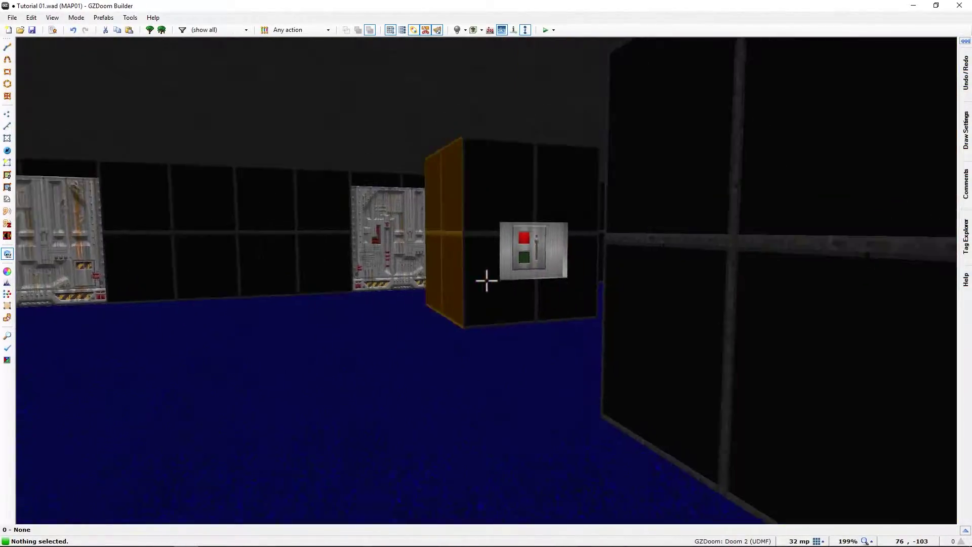
key(w)
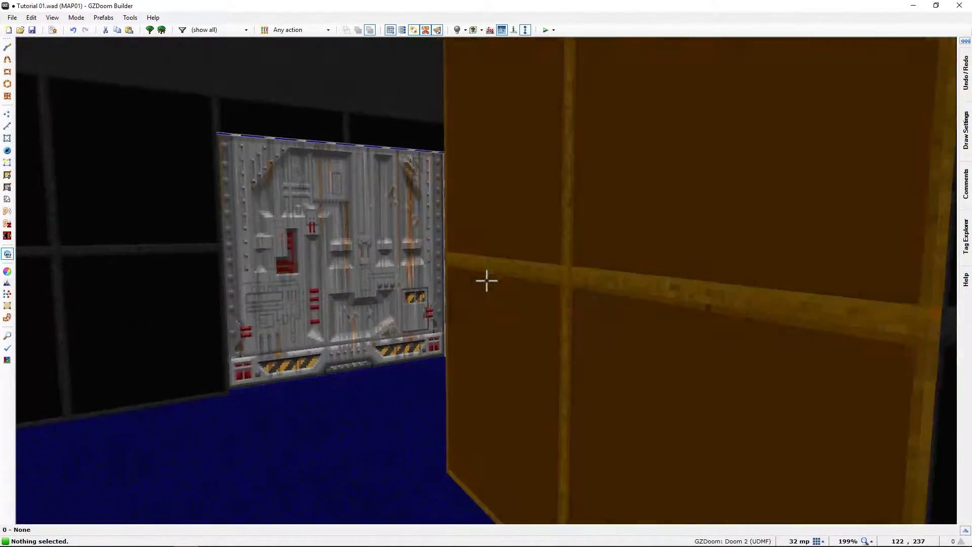
key(s)
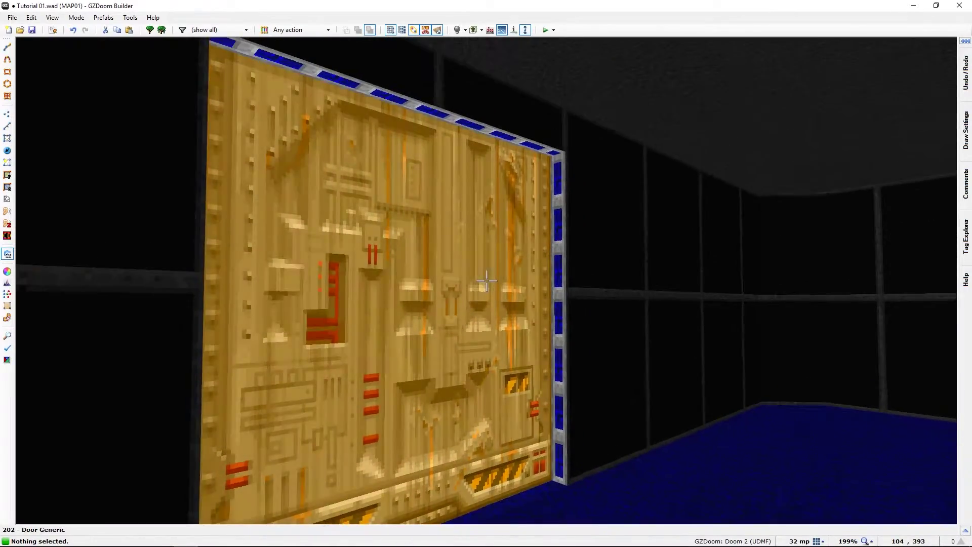
key(s)
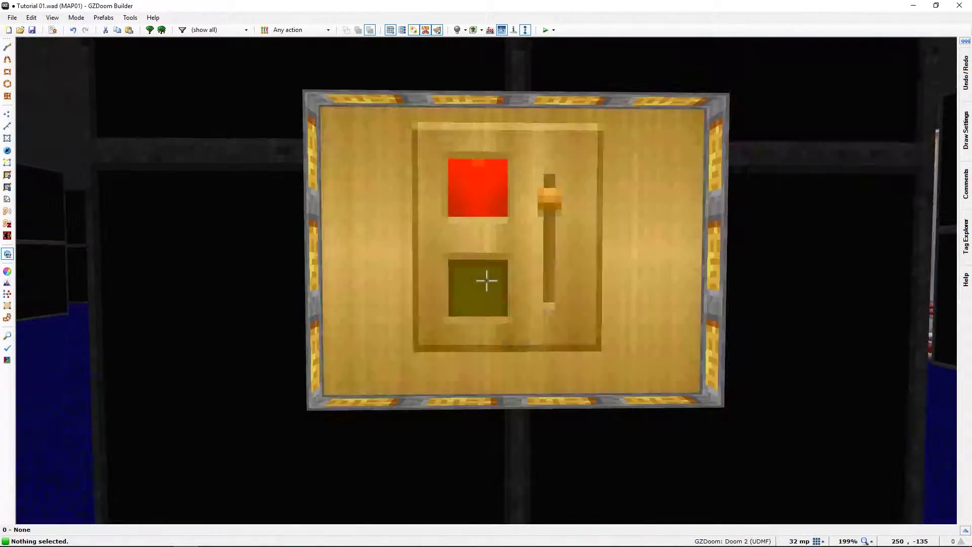
key(q)
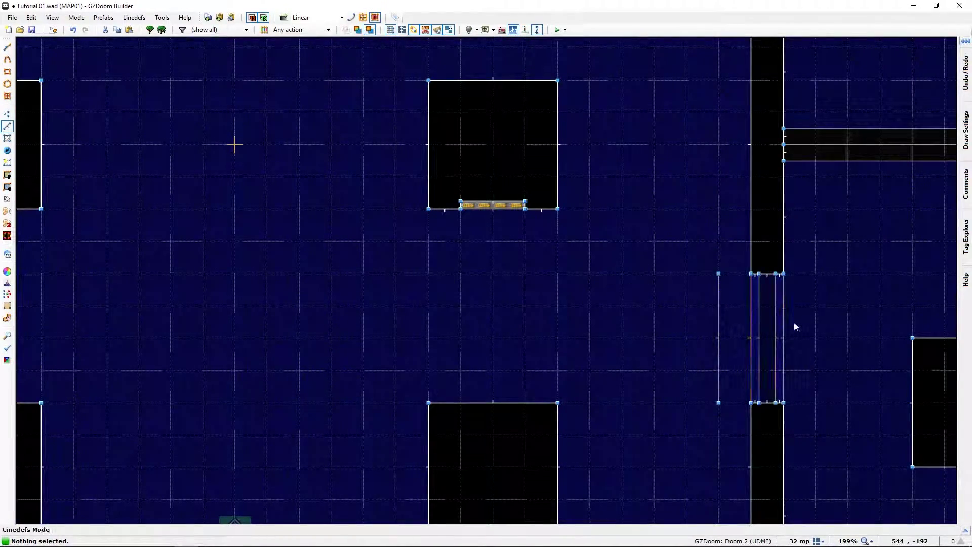
Assign tag 2 to the door sector of the southern door in the central room's east wall.
key(s)
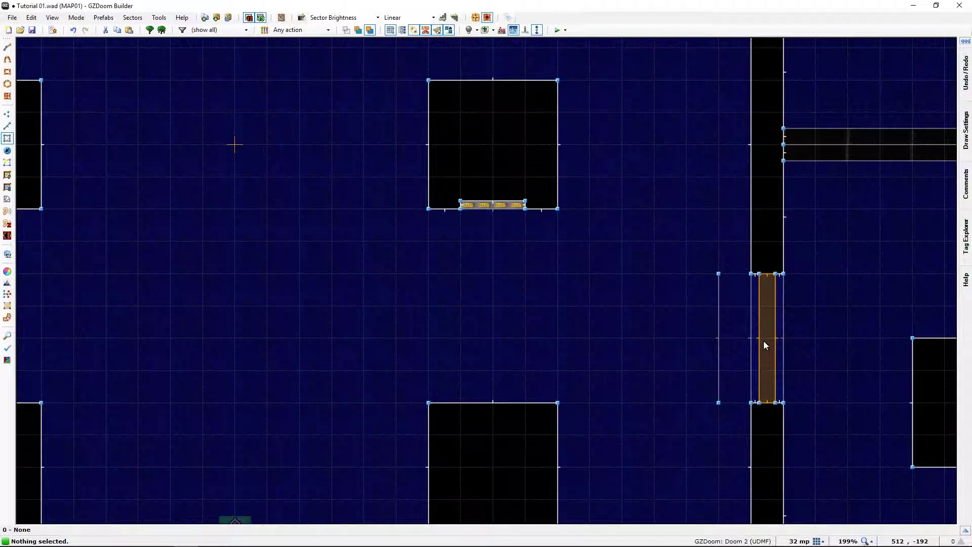
right_click(763, 341)
click(403, 399)
text(2)
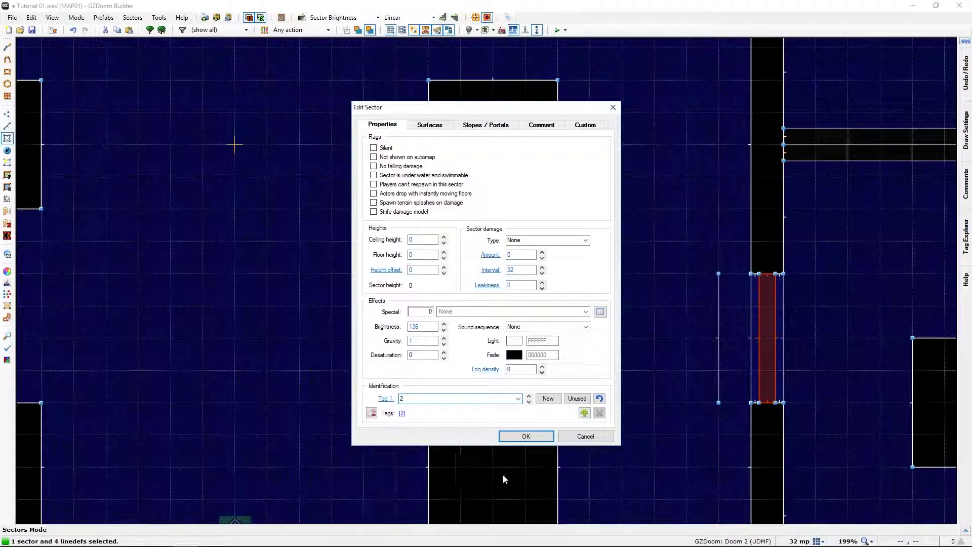
click(529, 436)
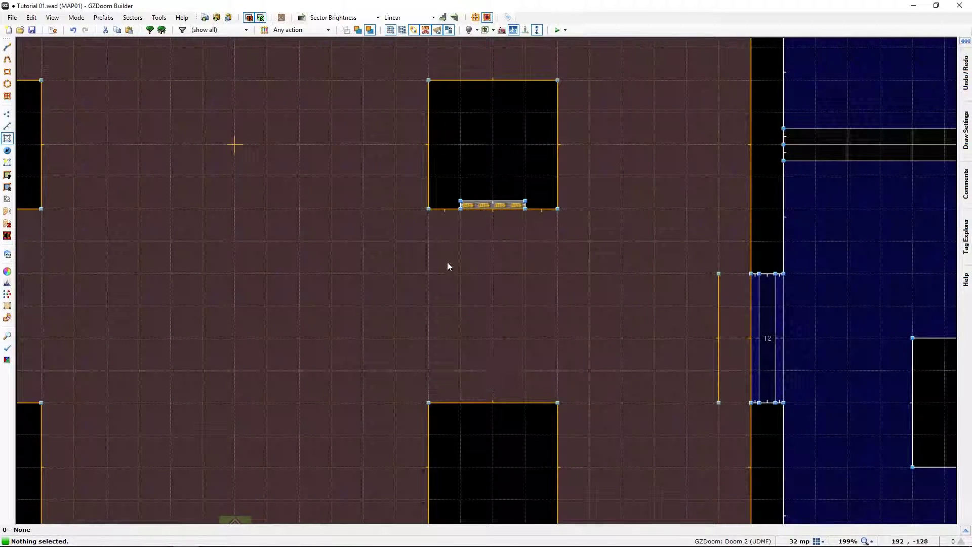
Give the southeastern pillar's switch line action 12 Door Raise.
key(l)
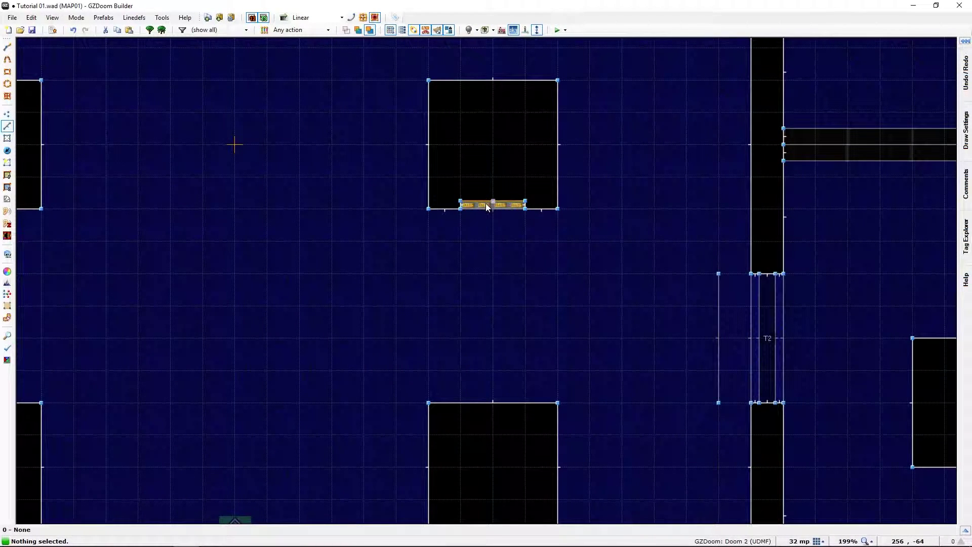
right_click(487, 204)
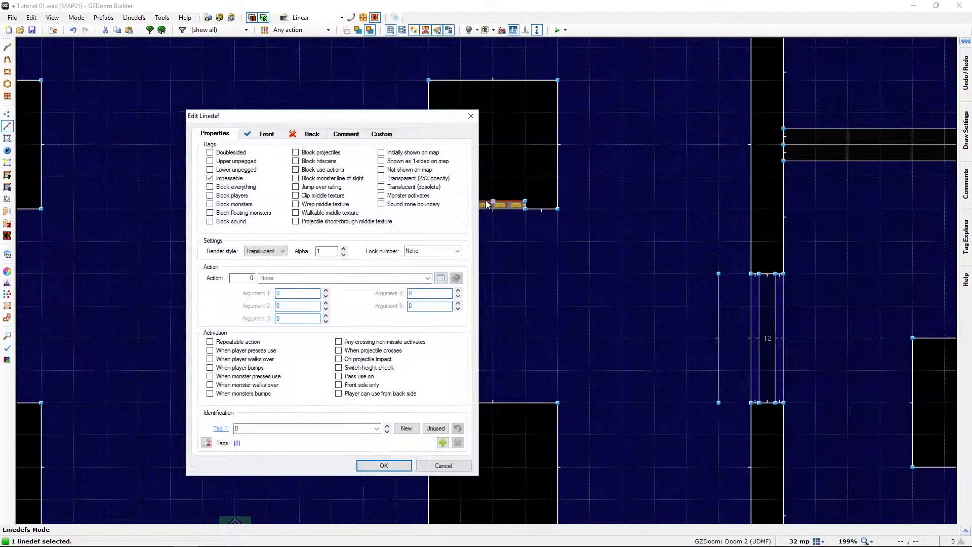
click(440, 278)
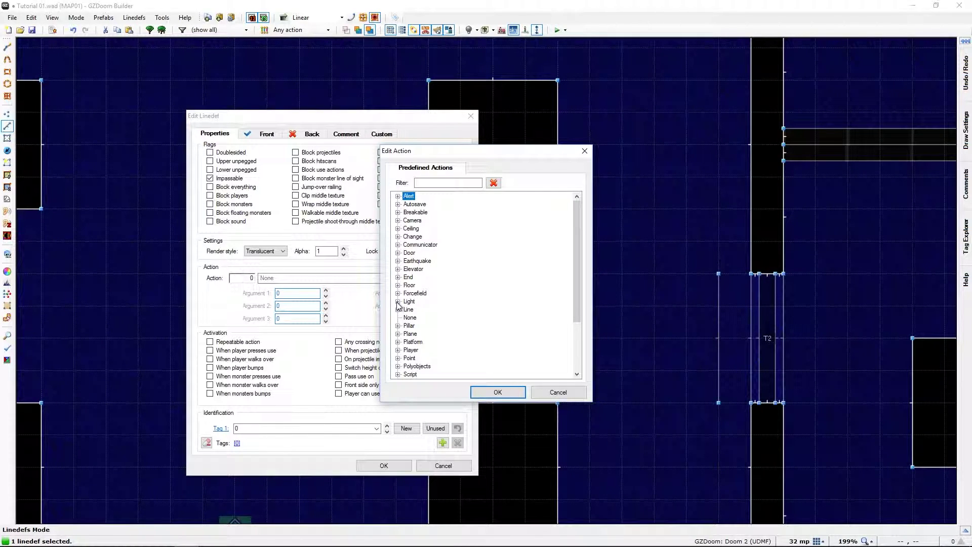
click(398, 252)
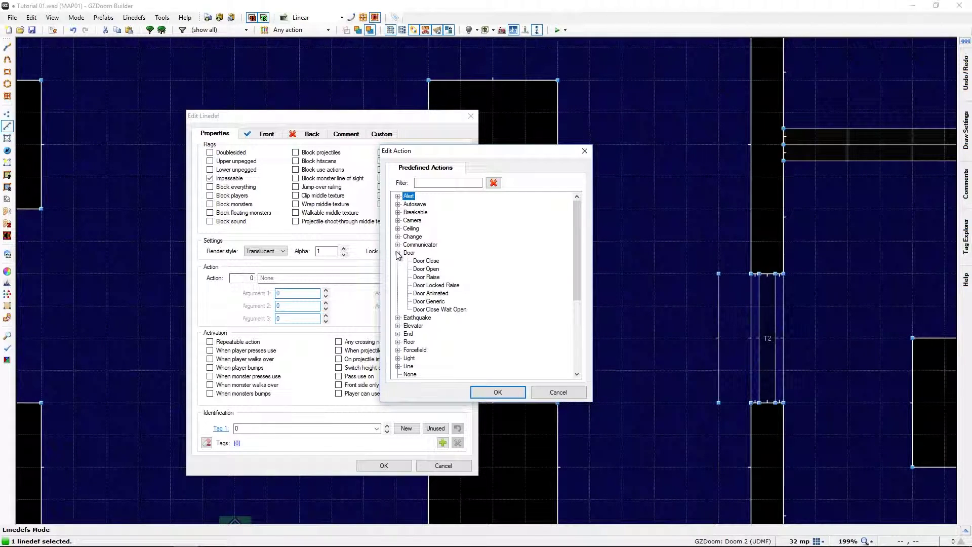
click(424, 277)
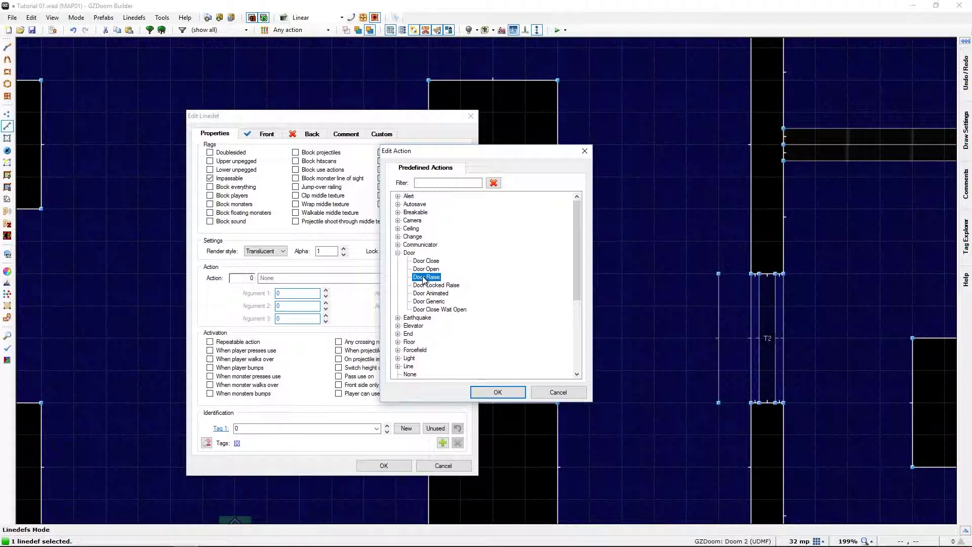
click(506, 391)
Target sector tag 2 with the southeastern pillar's switch and enable activation when the player presses use.
click(278, 293)
text(2)
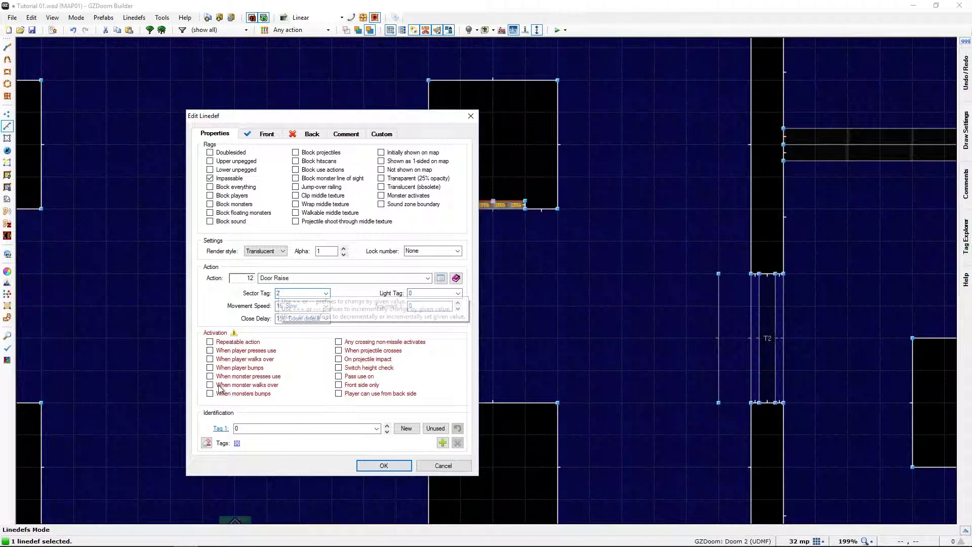
click(211, 351)
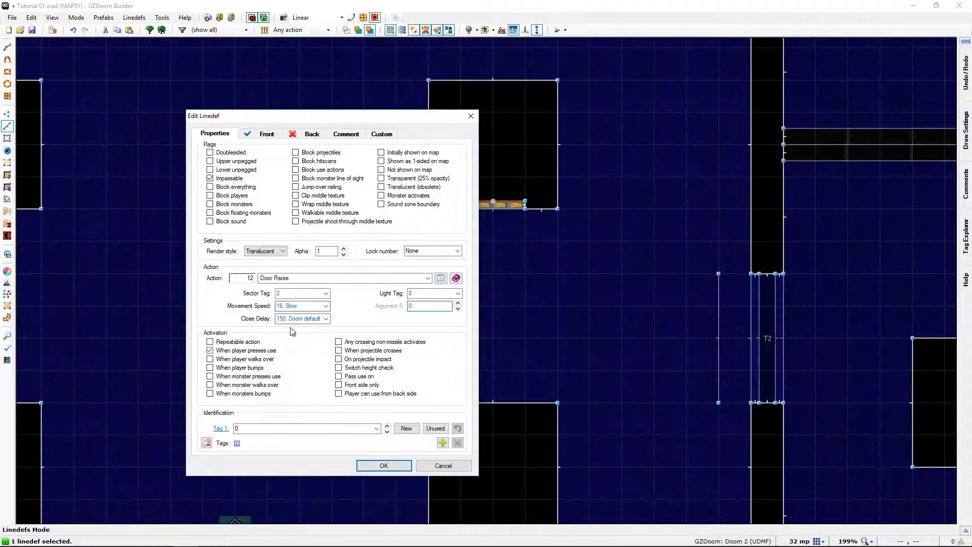
click(372, 466)
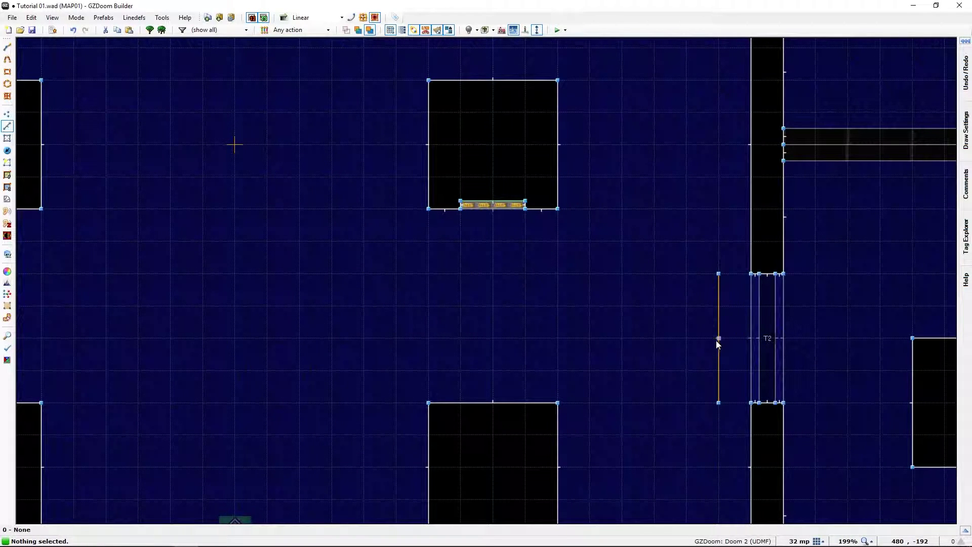
Set the close delay of the northeastern pillar's switch line to 0: Never.
scroll(701, 229, down, 3)
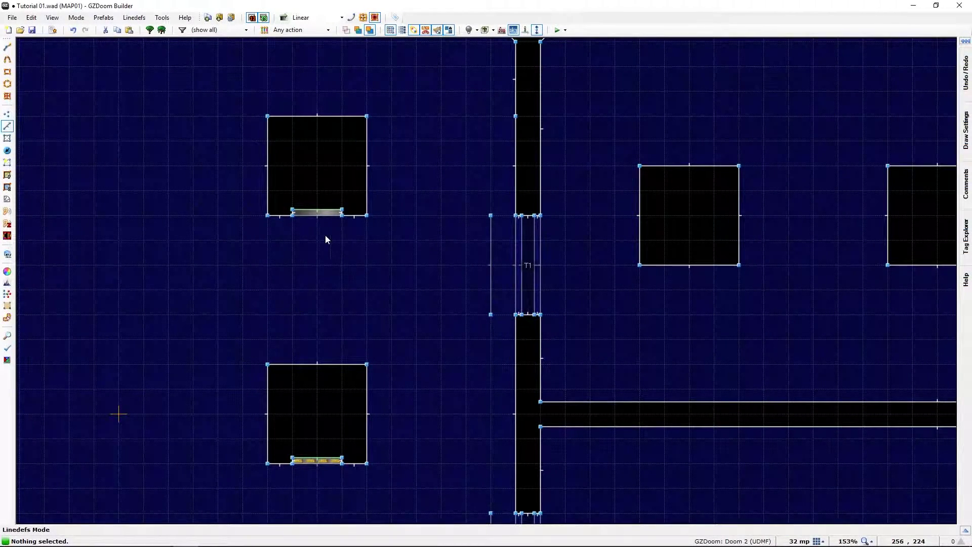
right_click(323, 209)
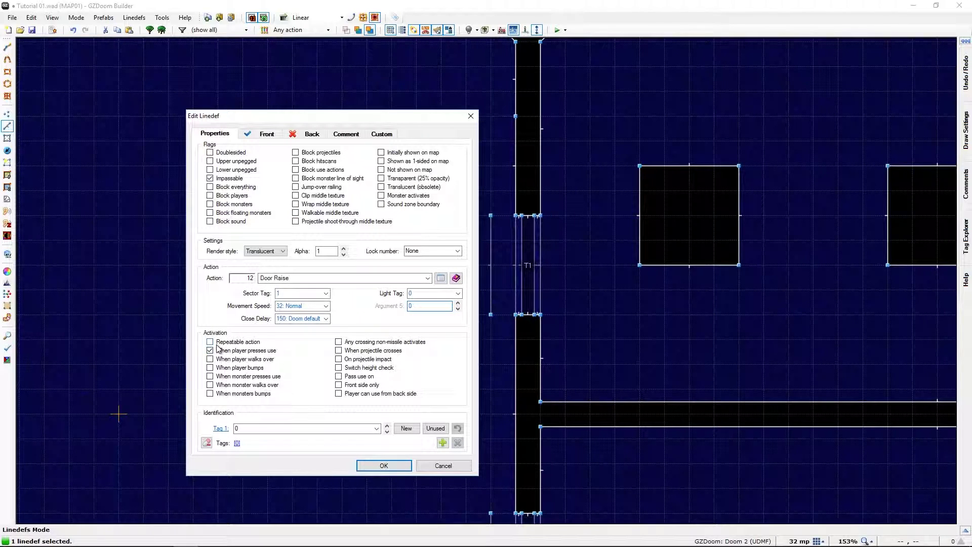
click(325, 319)
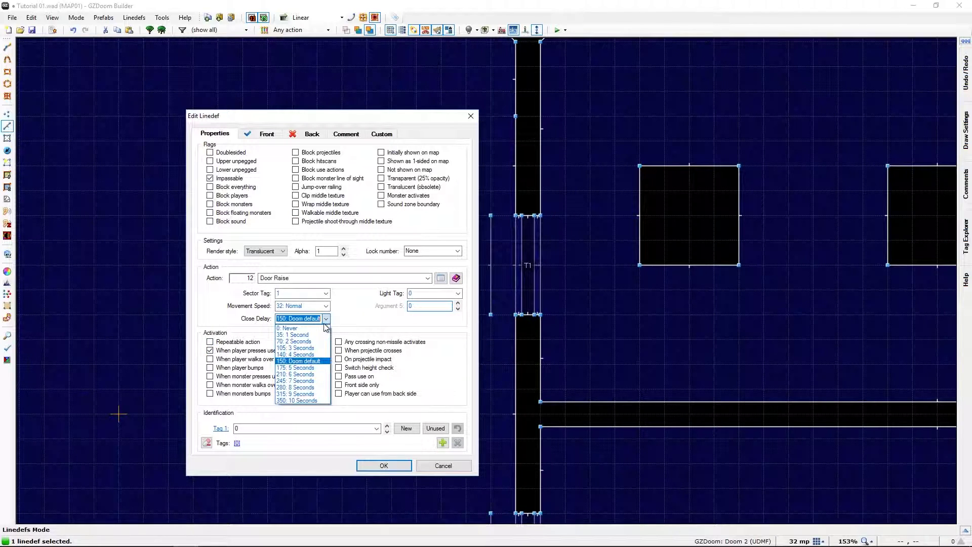
click(298, 328)
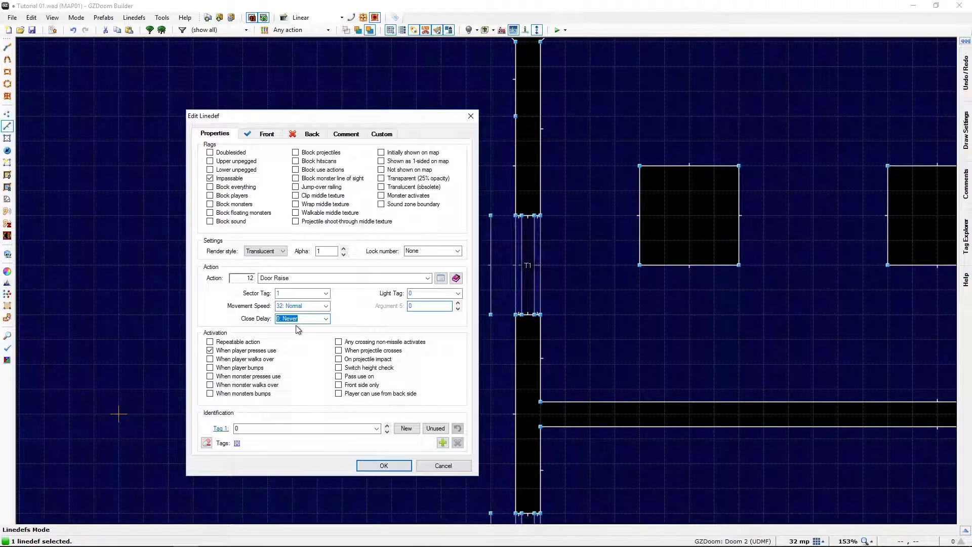
click(375, 466)
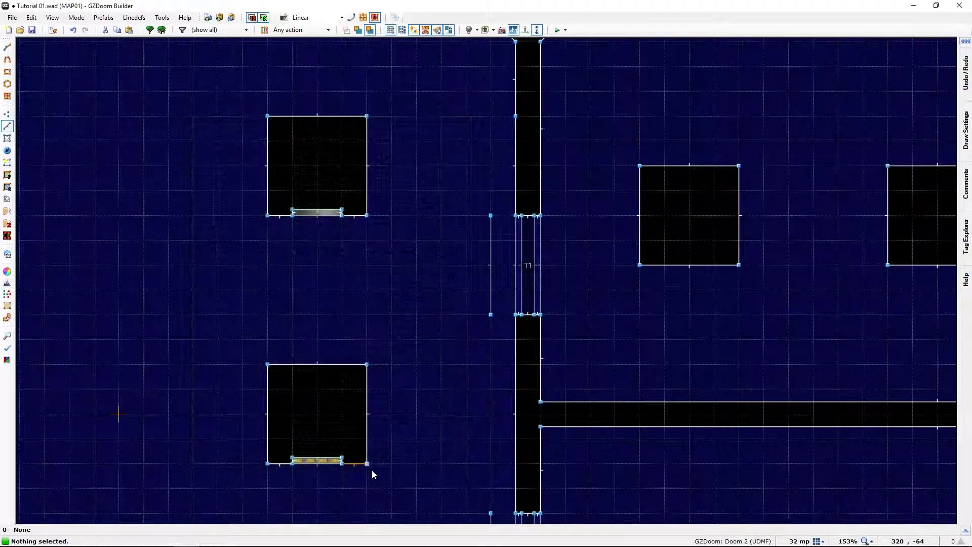
Set the close delay of the southeastern pillar's switch line to 0: Never.
right_click(324, 458)
click(290, 318)
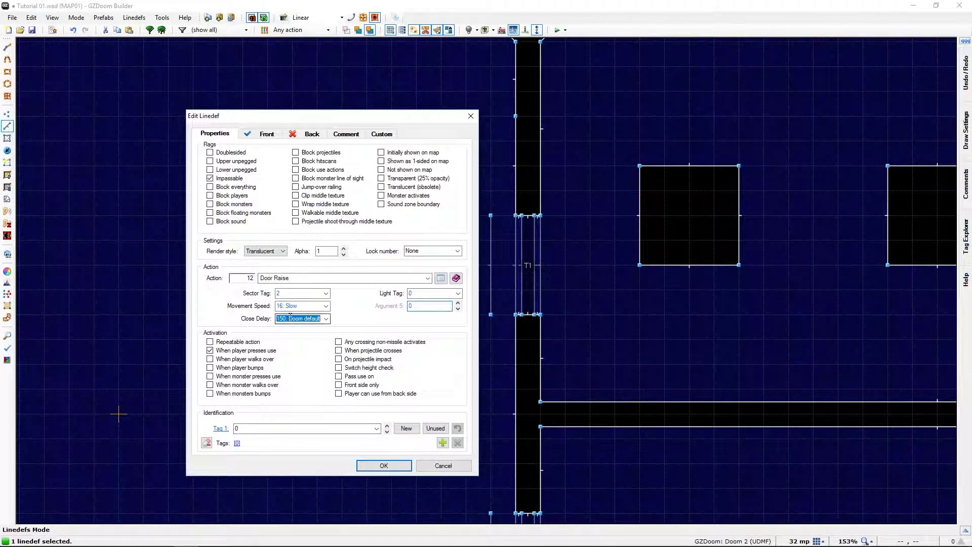
click(326, 318)
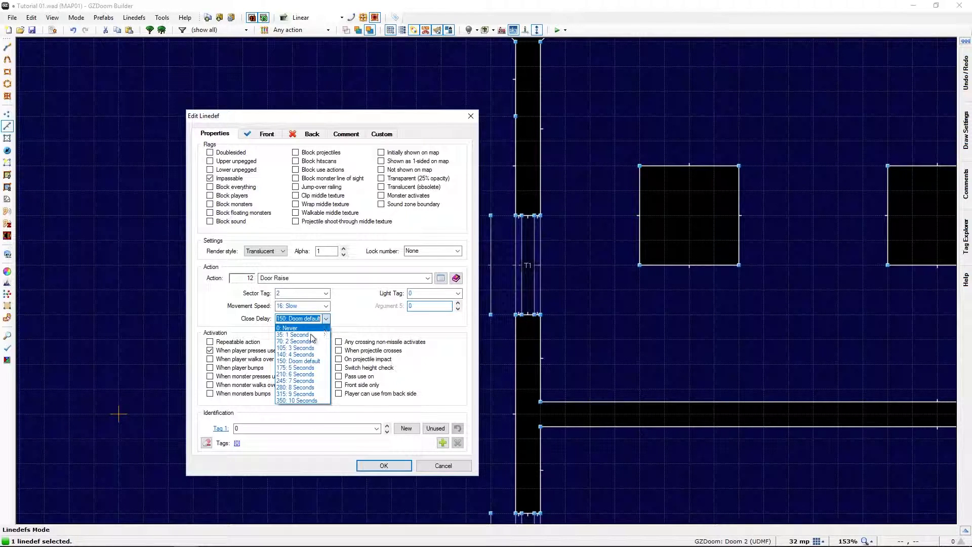
click(303, 328)
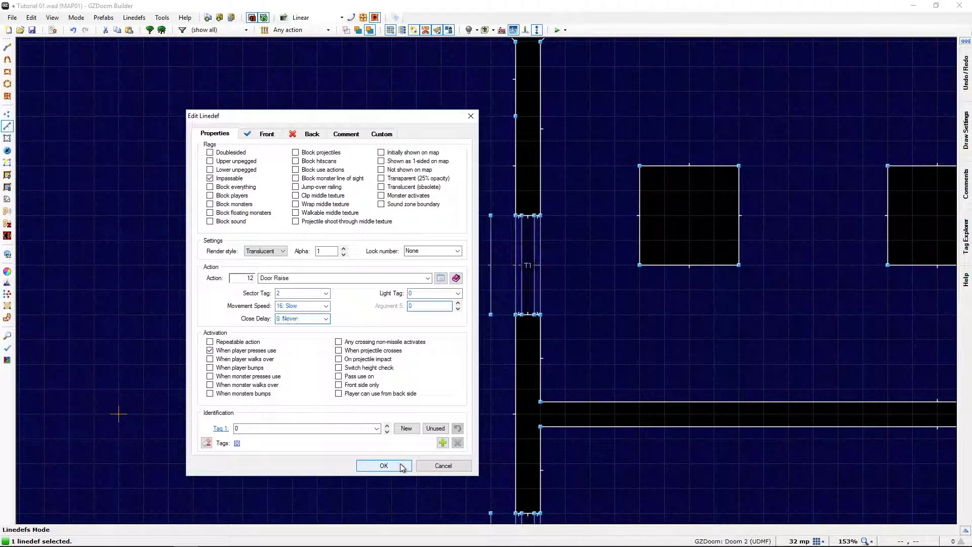
click(403, 466)
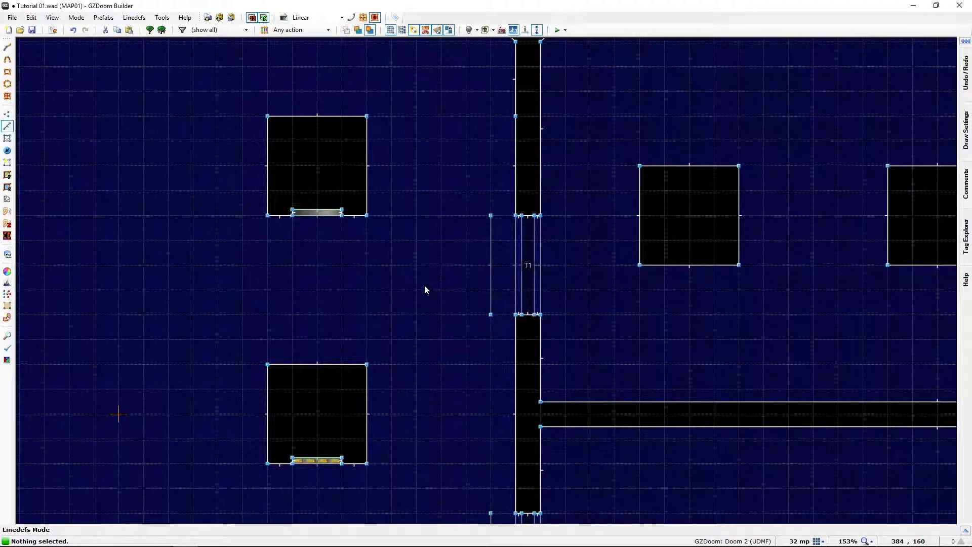
Run the map in the game and test the eastern doors directly and with their pillar switches.
scroll(402, 378, down, 1)
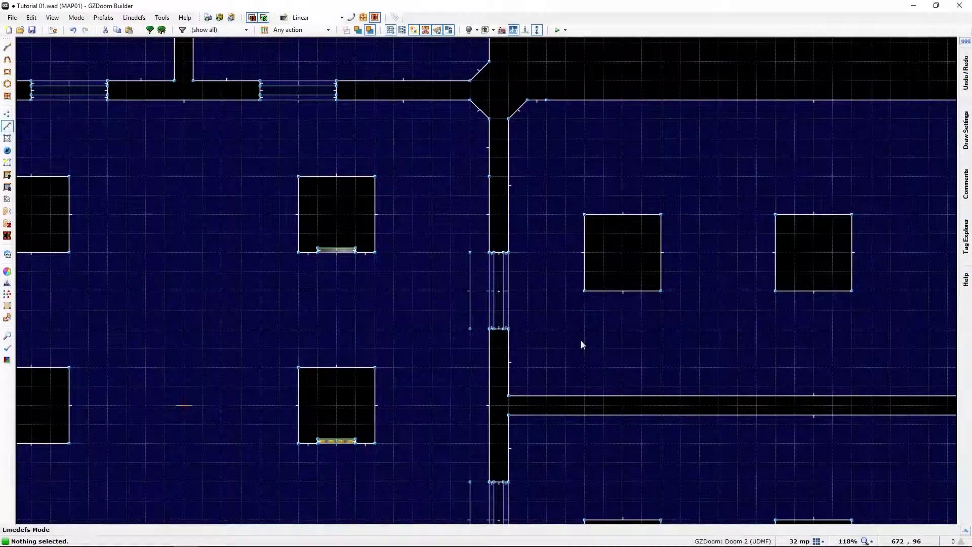
key(F9)
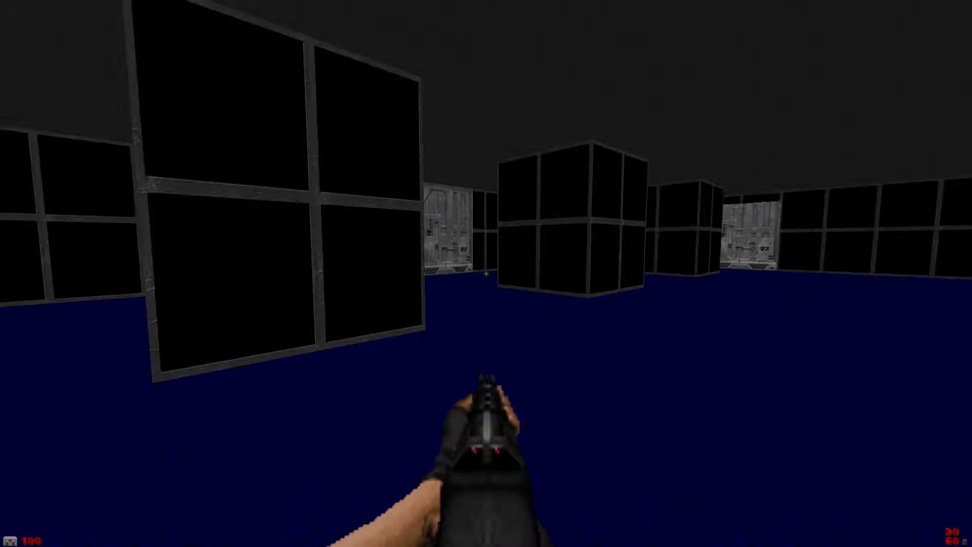
key(w)
key(w)
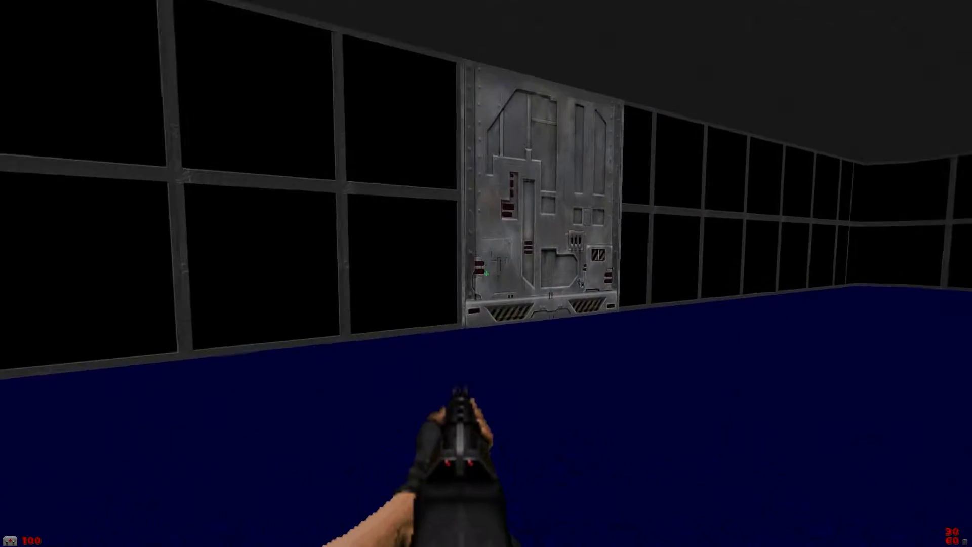
key(w)
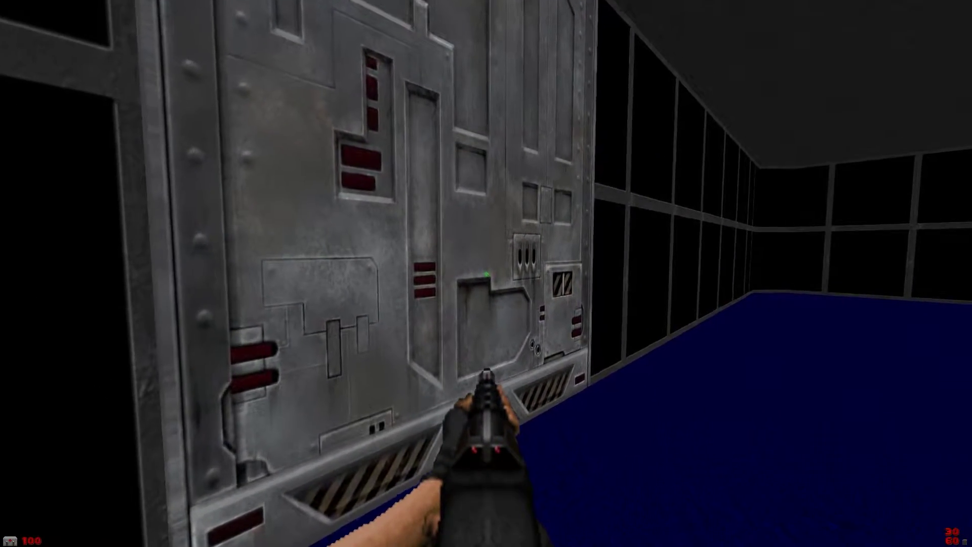
key(w)
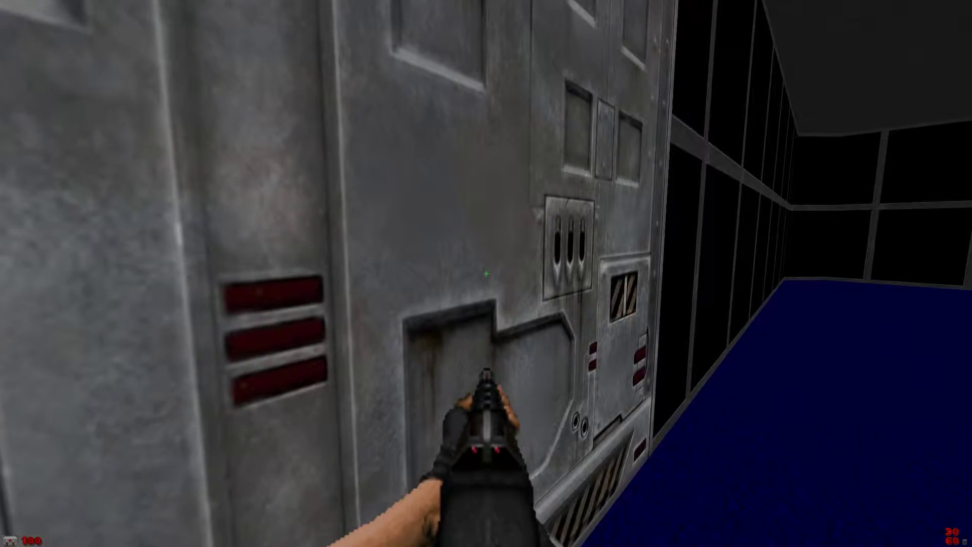
key(s)
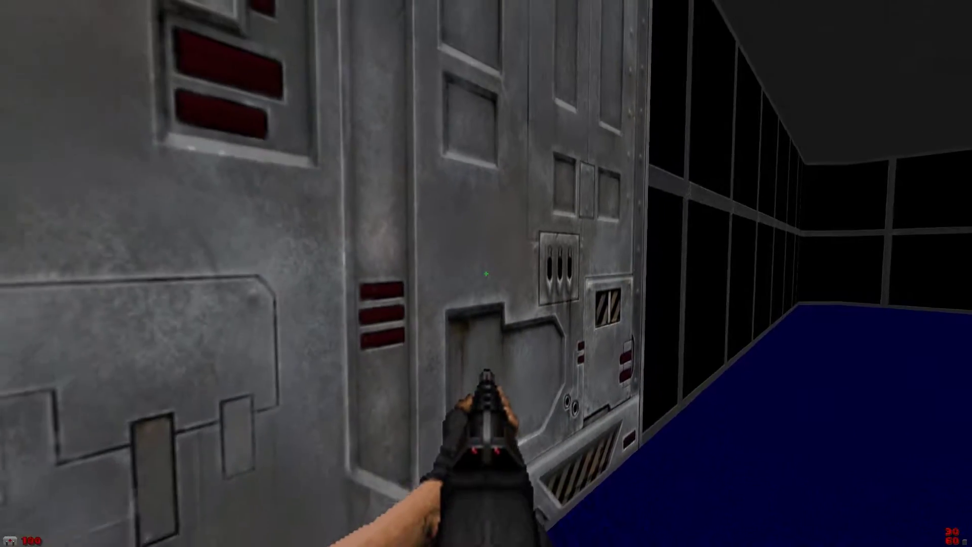
key(Right)
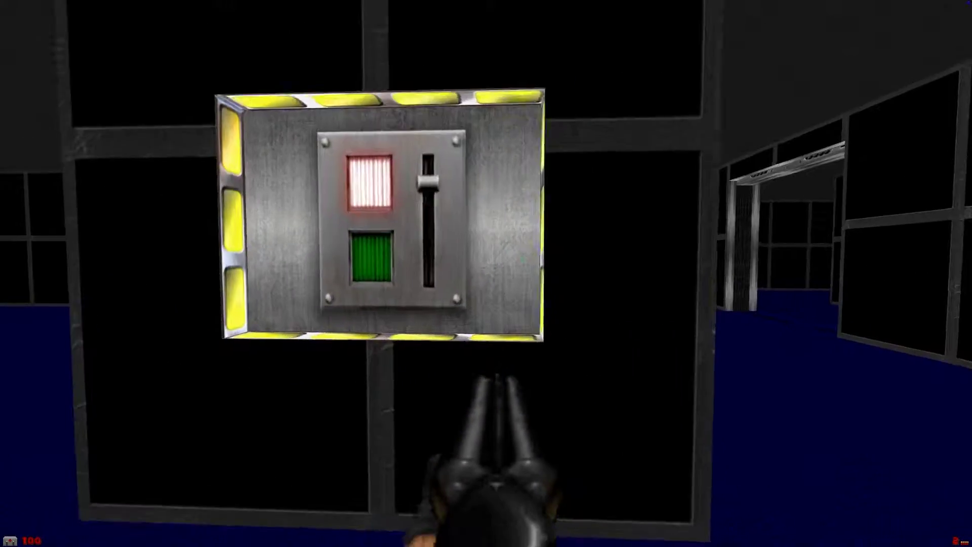
key(space)
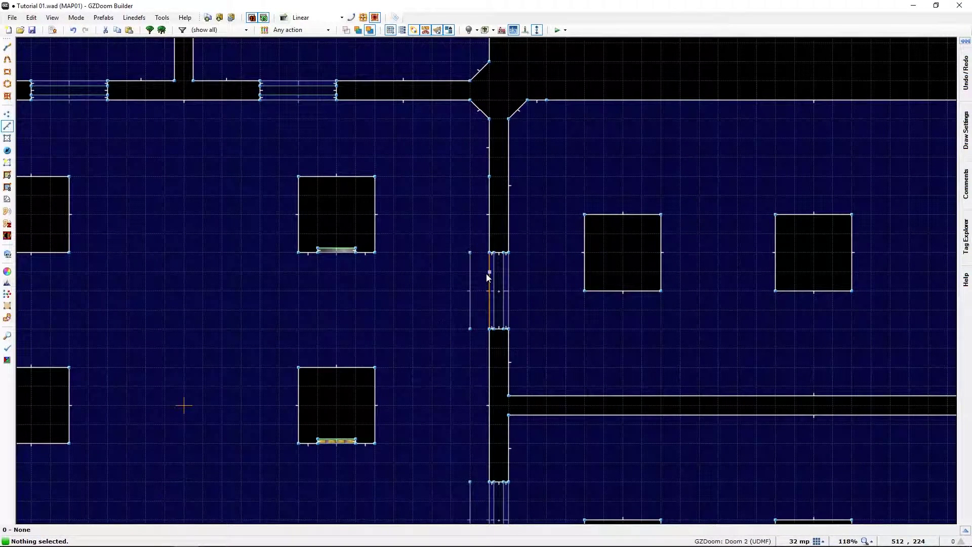
Set the lock number of the southeastern pillar's switch line to Yellow key card.
right_click(342, 439)
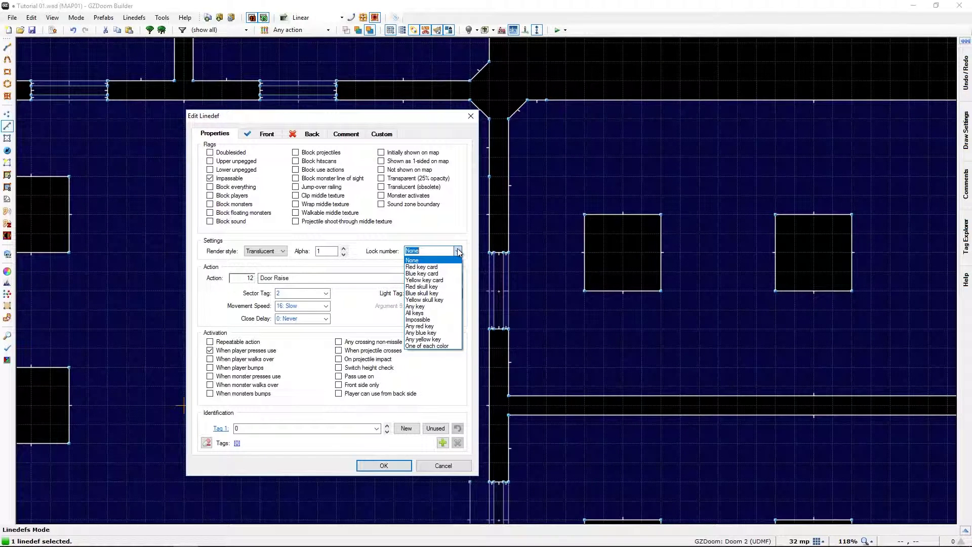
click(450, 280)
click(384, 466)
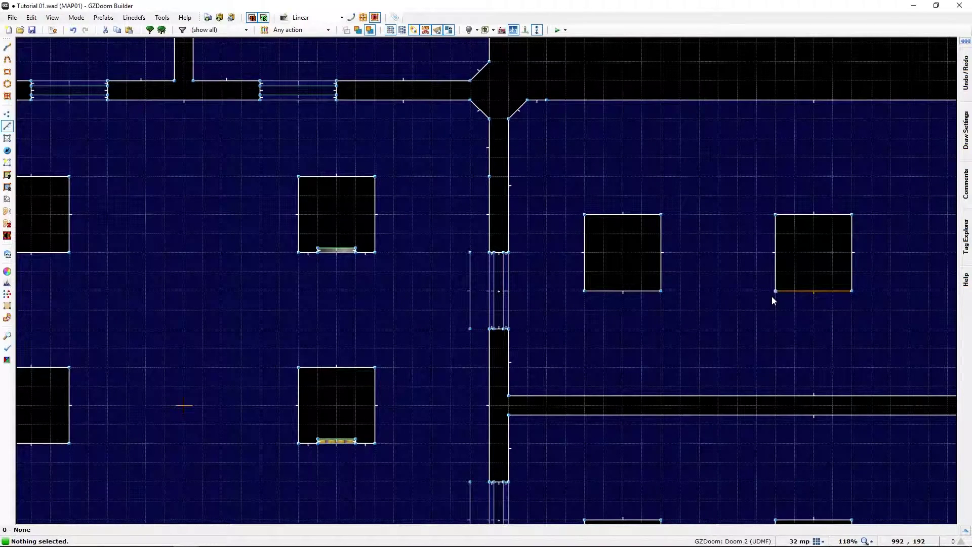
Place a Yellow keycard thing between the first two pillars of the northeastern room, at X 896, Y 256.
key(Right)
key(Right)
key(Right)
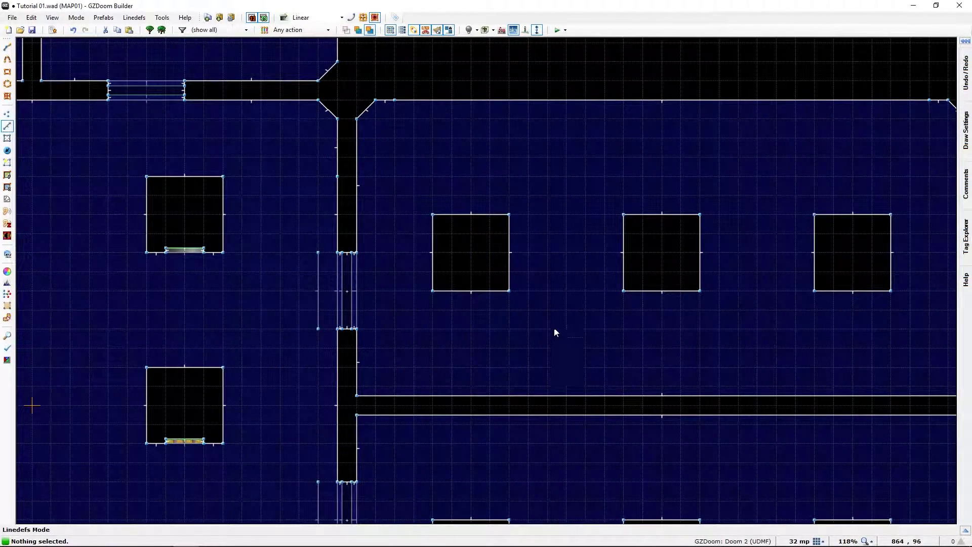
right_click(567, 254)
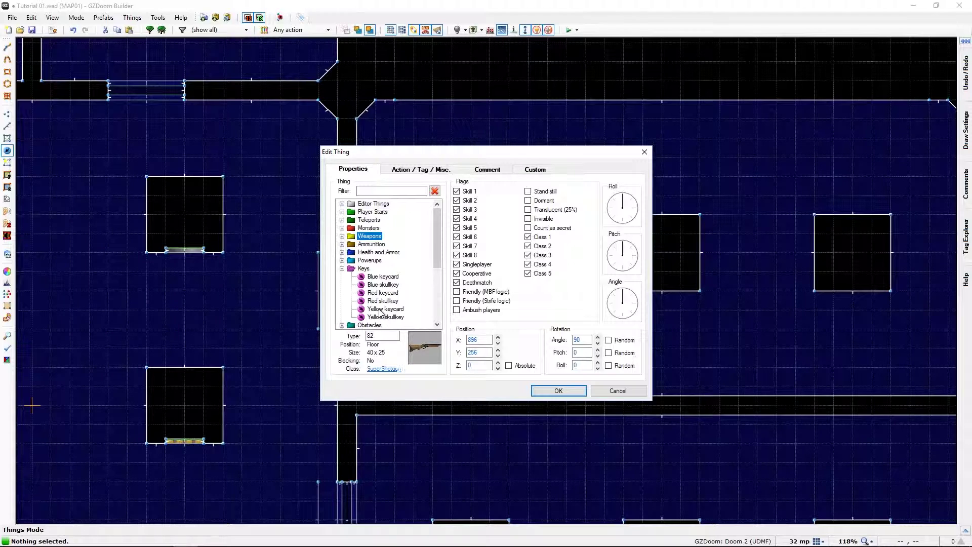
click(558, 391)
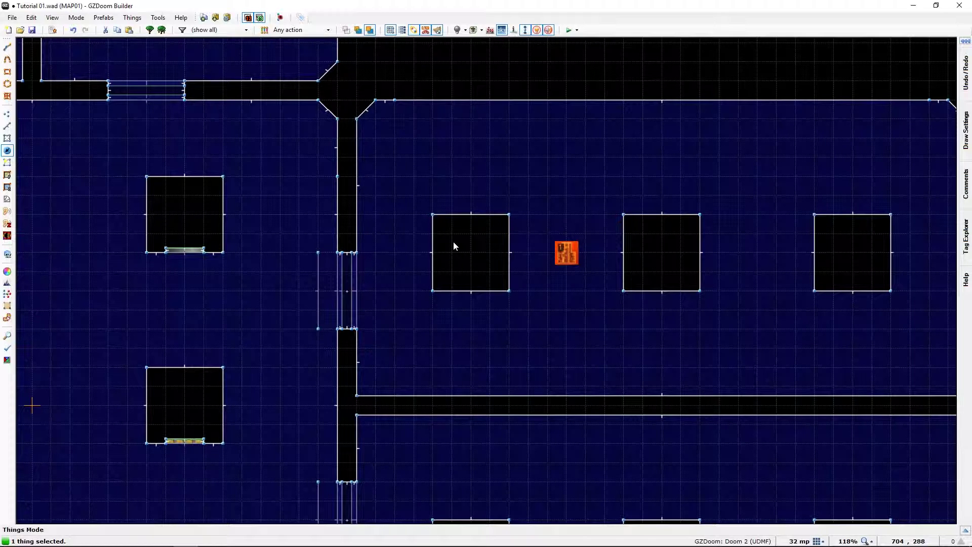
Run the map in the game and try to open the blue-trimmed door without a keycard.
key(F9)
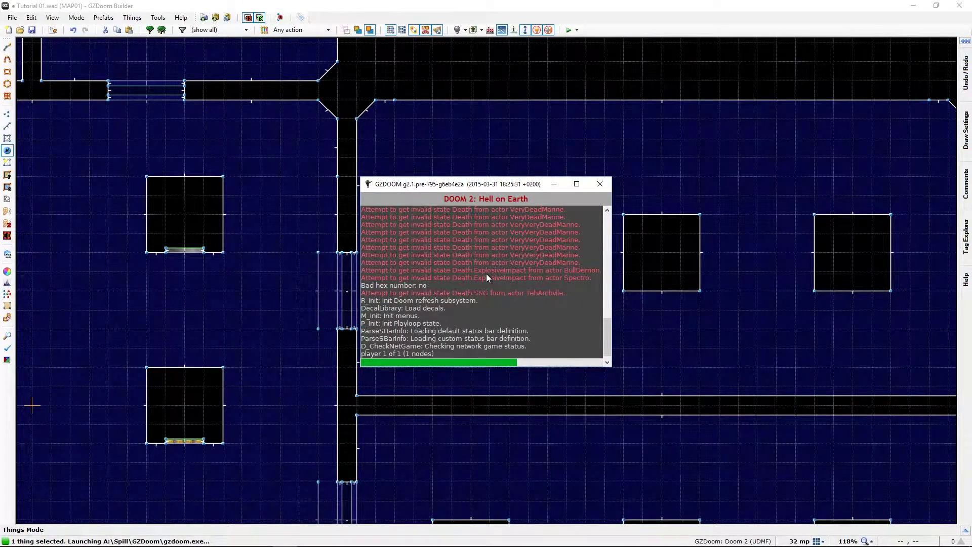
key(w)
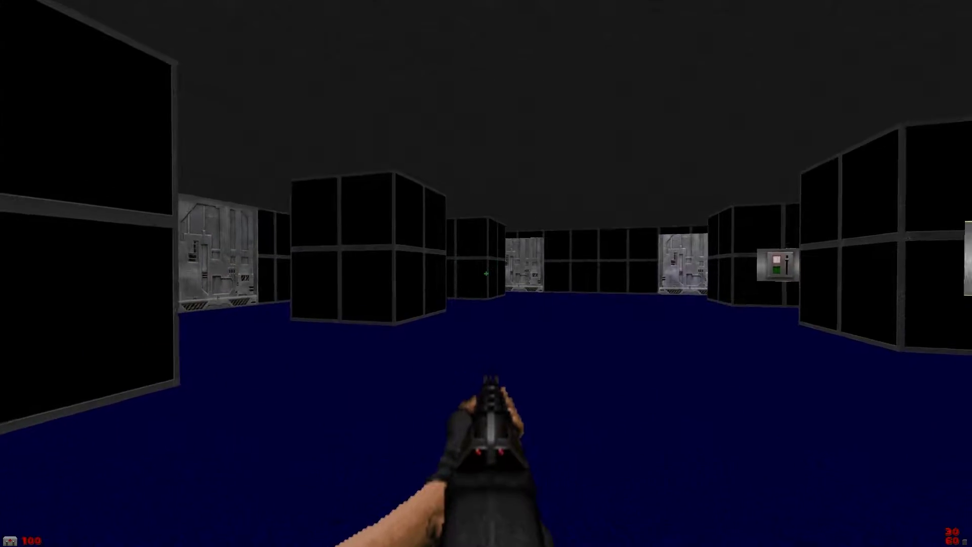
key(w)
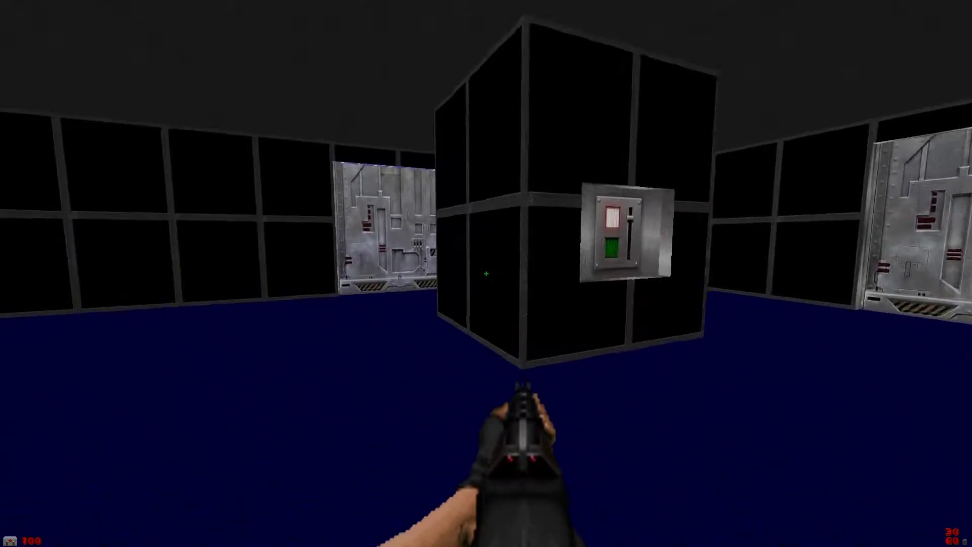
key(w)
key(space)
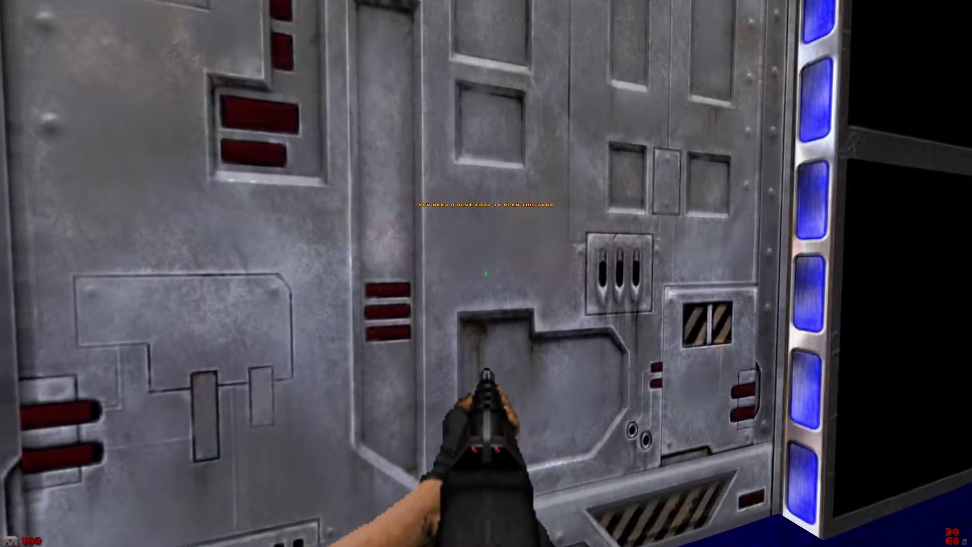
Walk to the southeastern pillar and try its yellow-trimmed switch without the yellow keycard.
key(w)
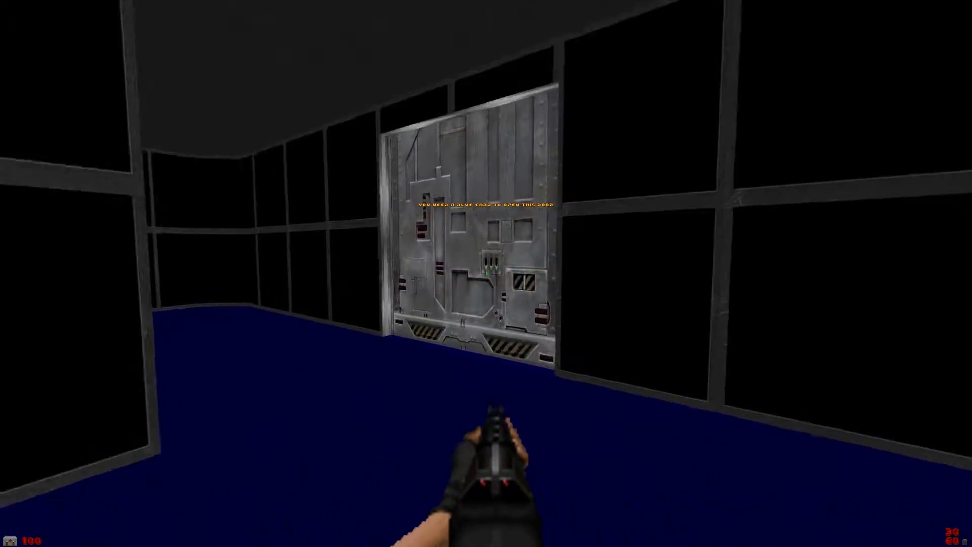
key(w)
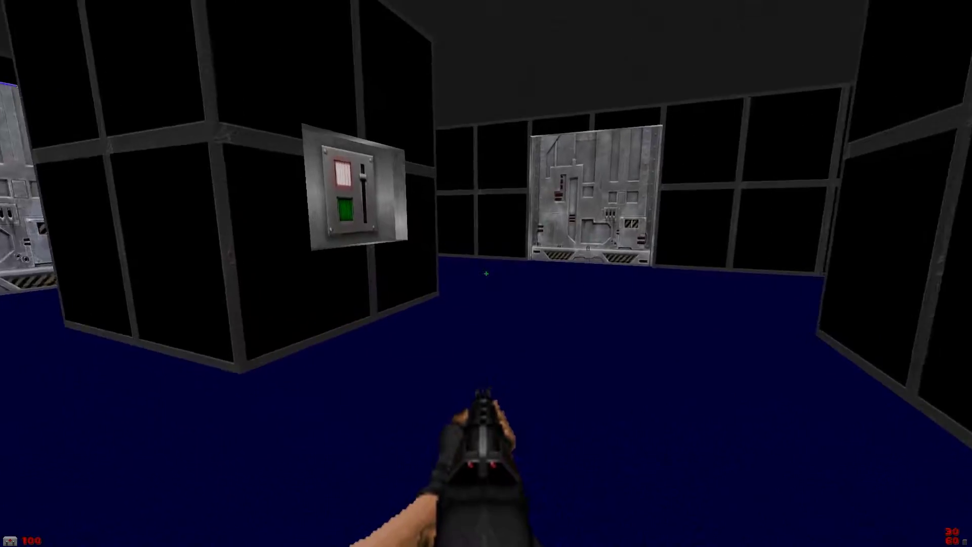
key(w)
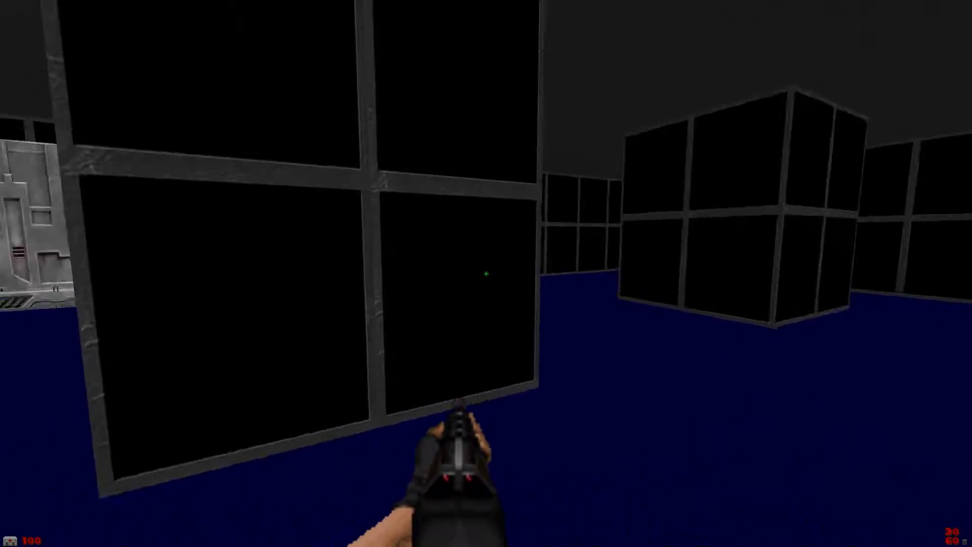
key(w)
key(e)
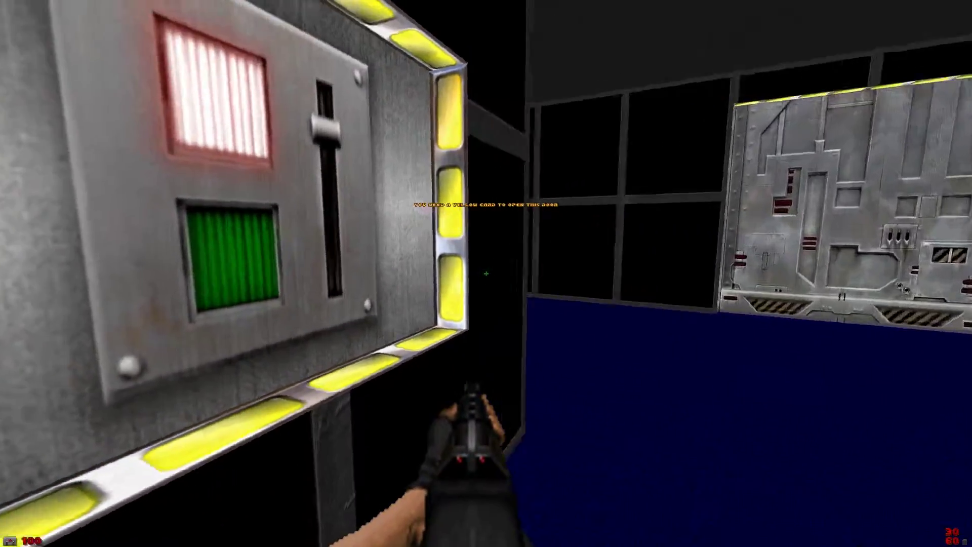
Open the northeastern door with the unlocked pillar switch and collect the yellow keycard in the room behind it.
key(w)
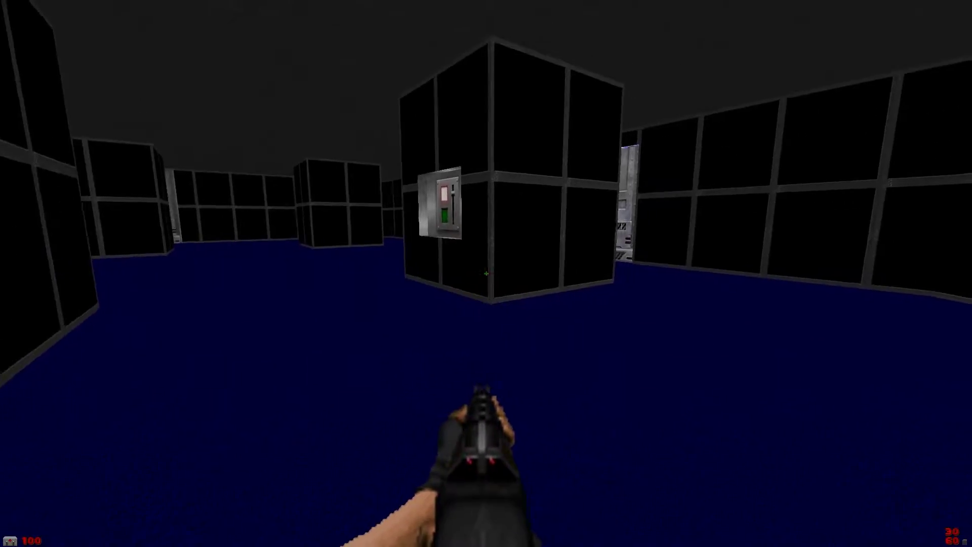
key(w)
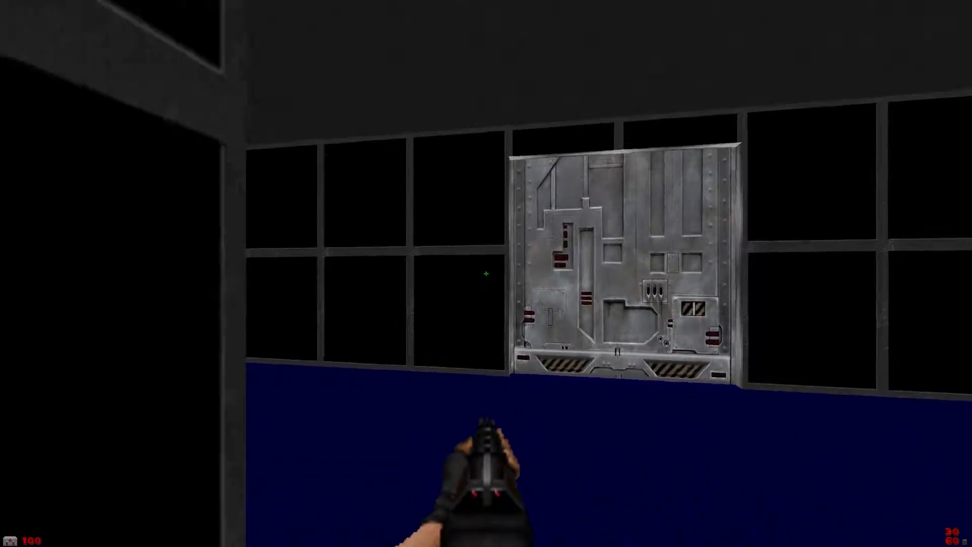
key(s)
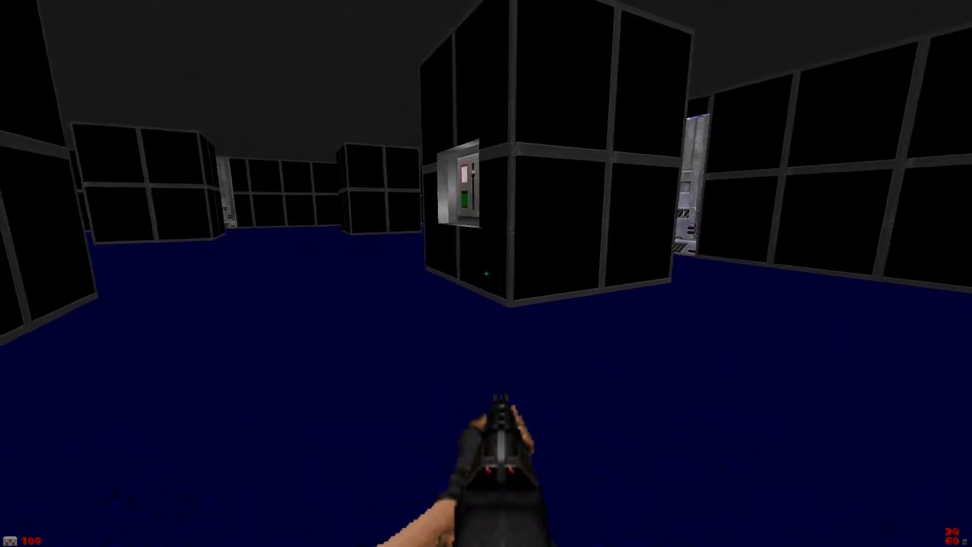
key(w)
key(e)
key(w)
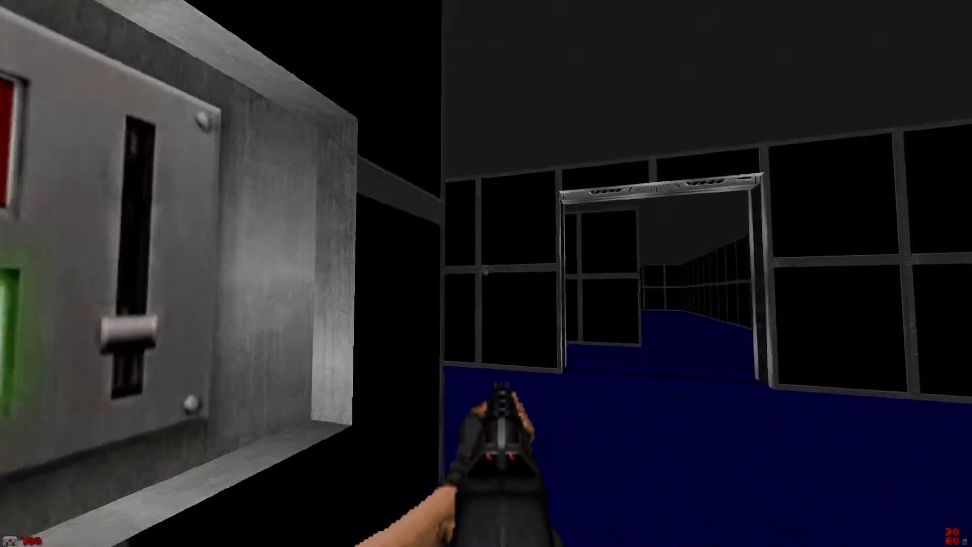
key(w)
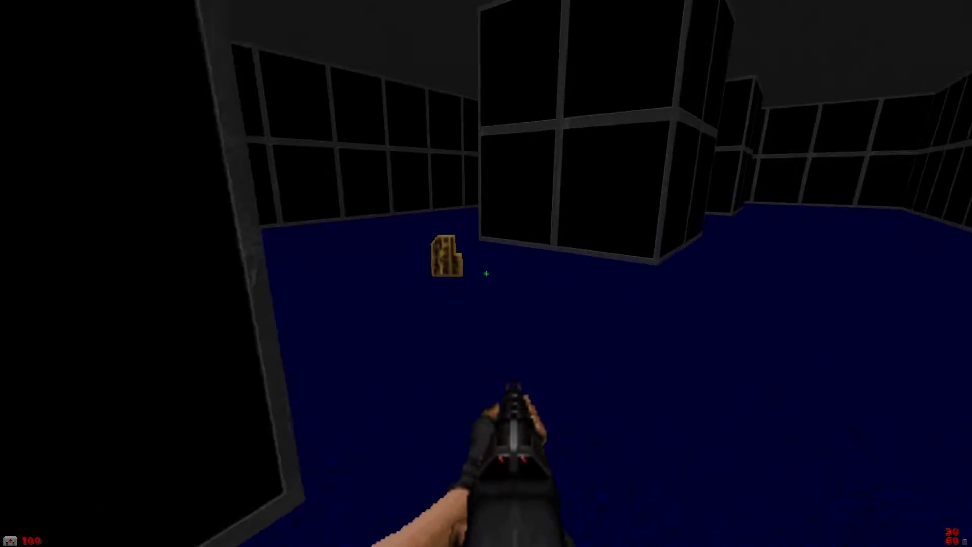
key(w)
key(w)
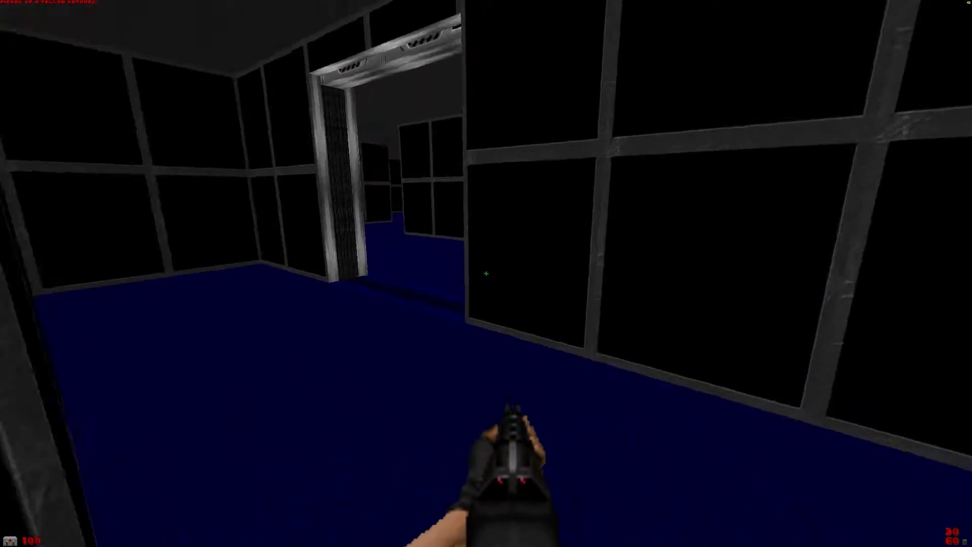
Test the yellow-trimmed switch with the keycard and walk through the southern door in the east wall.
key(w)
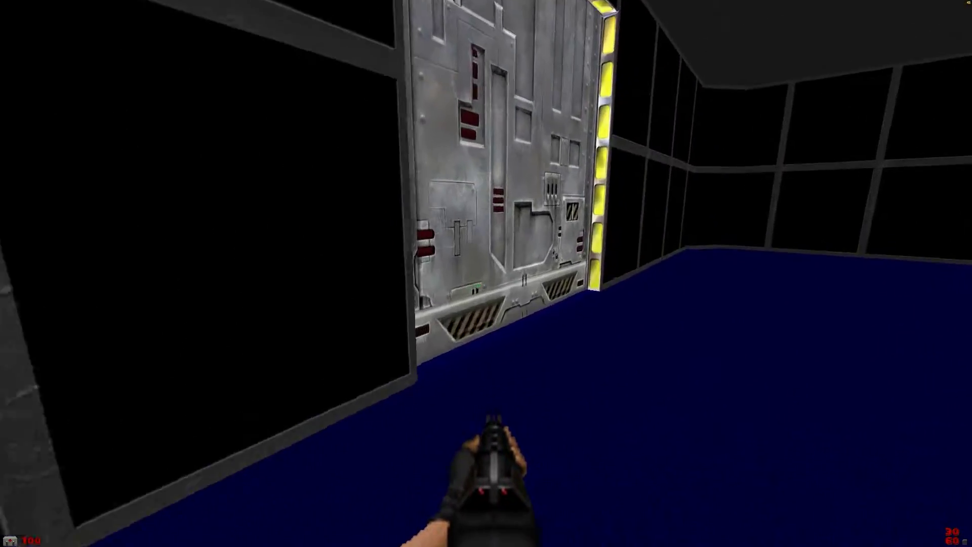
key(w)
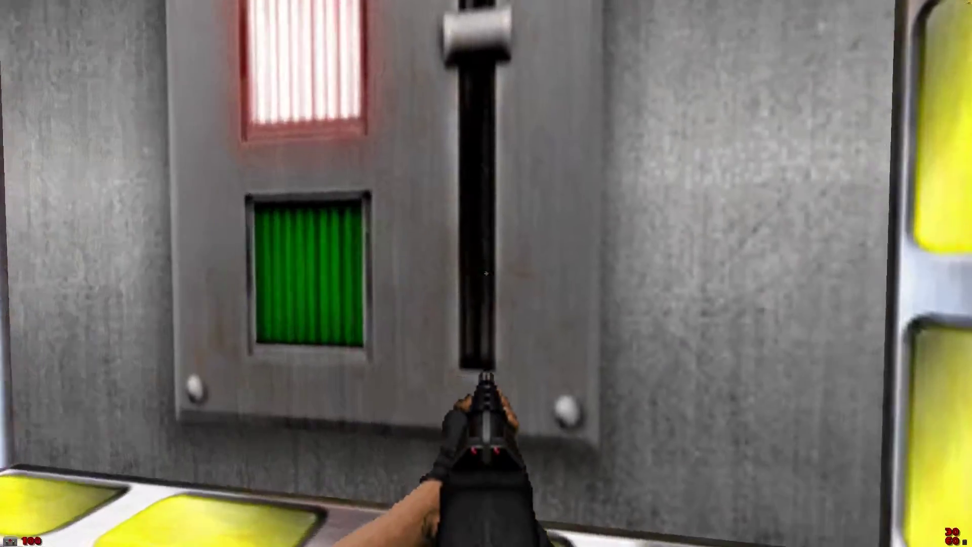
key(w)
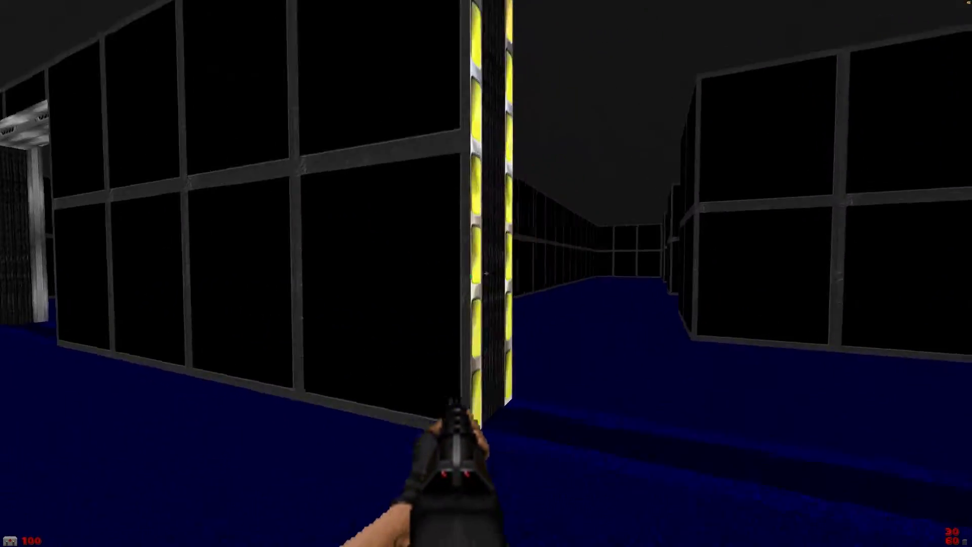
key(w)
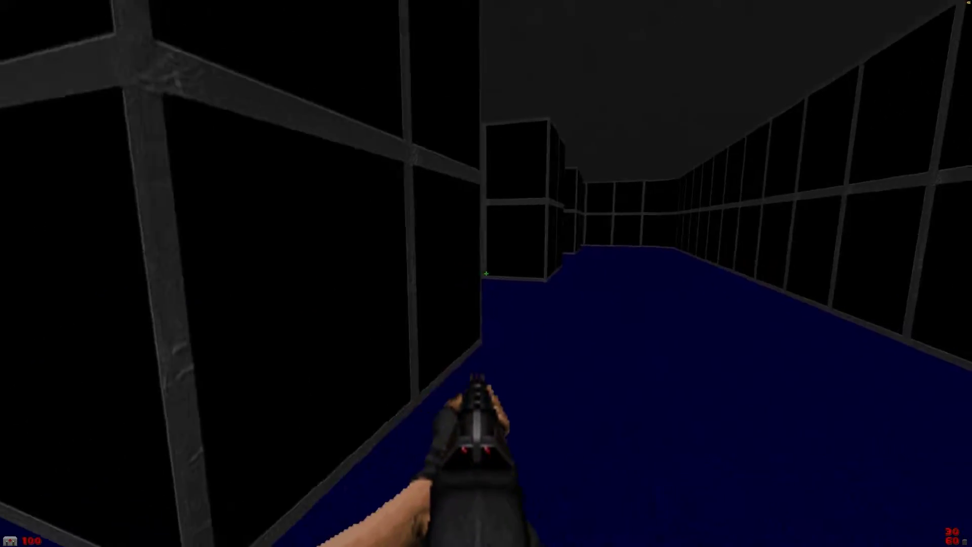
Walk back through the southern doorway in the east wall towards the pillar switches.
key(w)
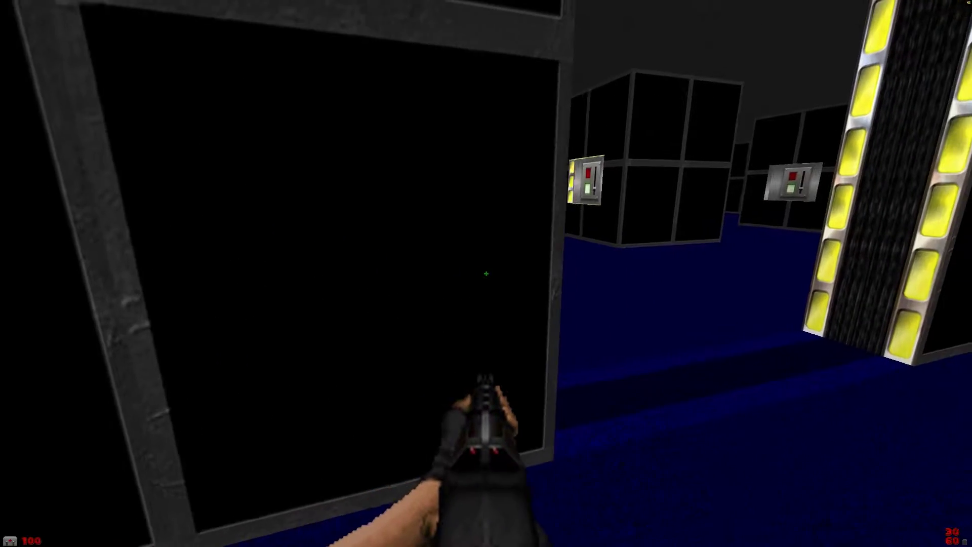
key(w)
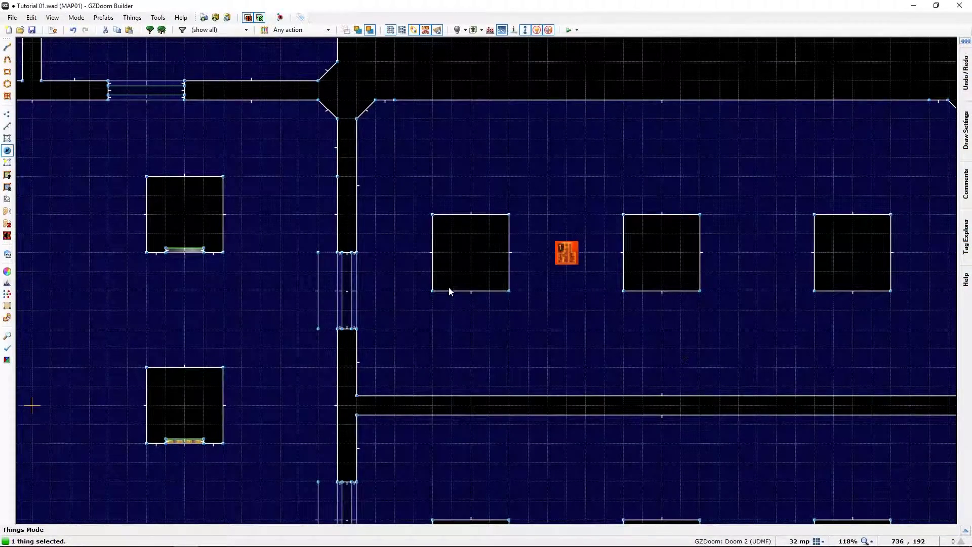
Review the Lower unpegged flag on the western side line of the north wall's left door.
middle_drag(266, 326, 584, 414)
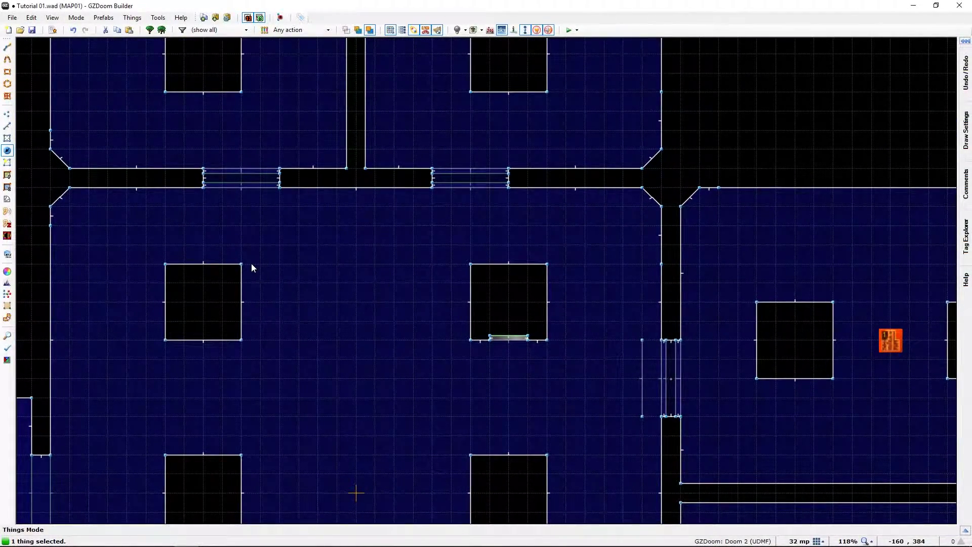
key(l)
scroll(191, 177, up, 6)
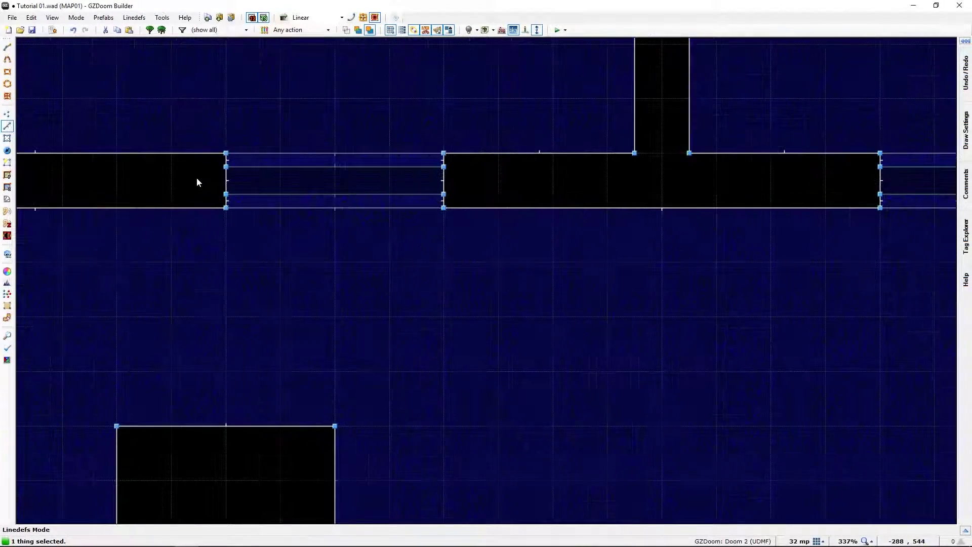
click(226, 185)
right_click(226, 185)
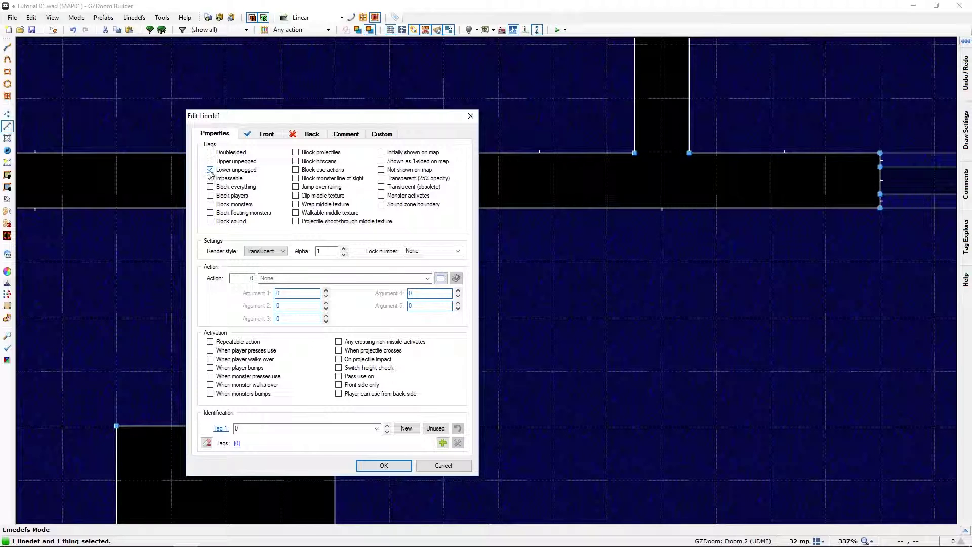
key(Return)
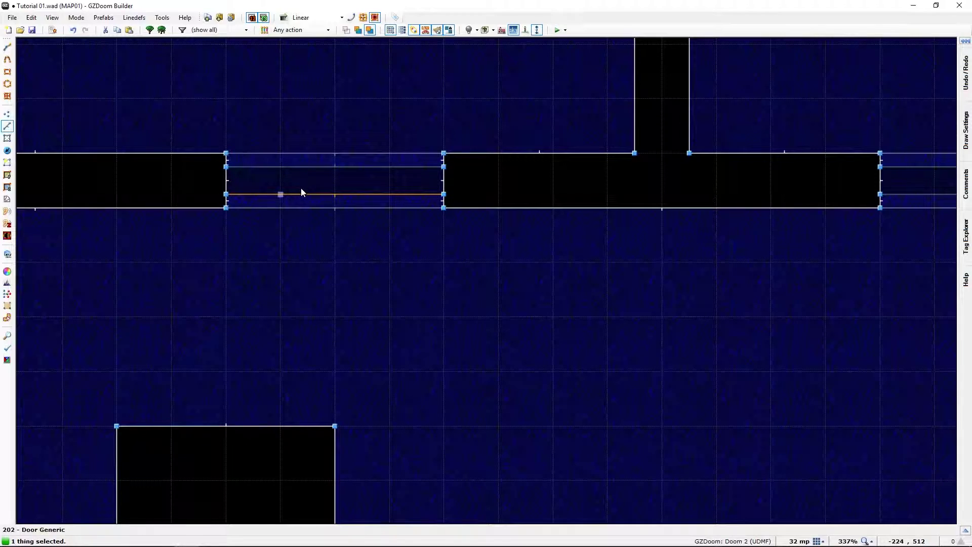
scroll(512, 182, down, 6)
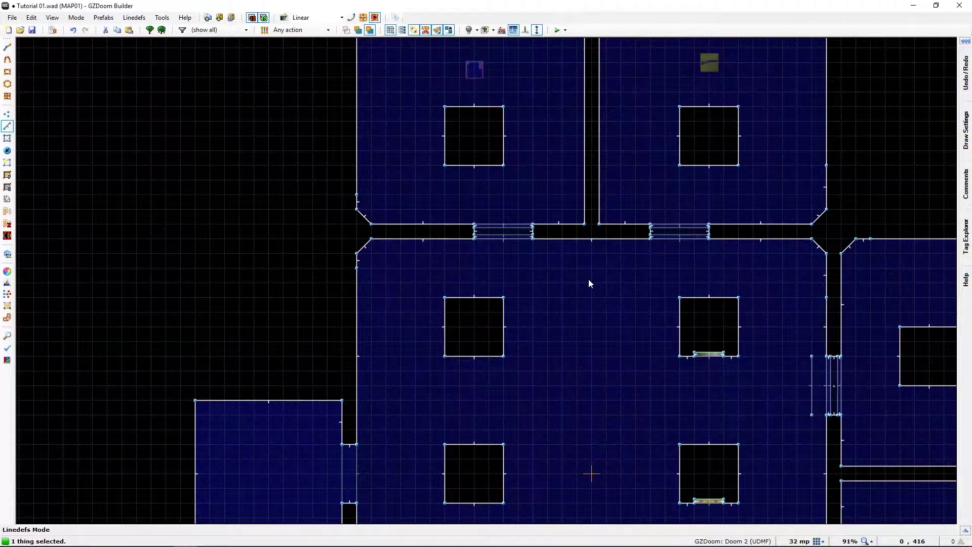
Assign the Door Raise action to the trigger line on the floor in front of the northeastern door.
middle_drag(588, 278, 365, 118)
middle_drag(529, 319, 469, 284)
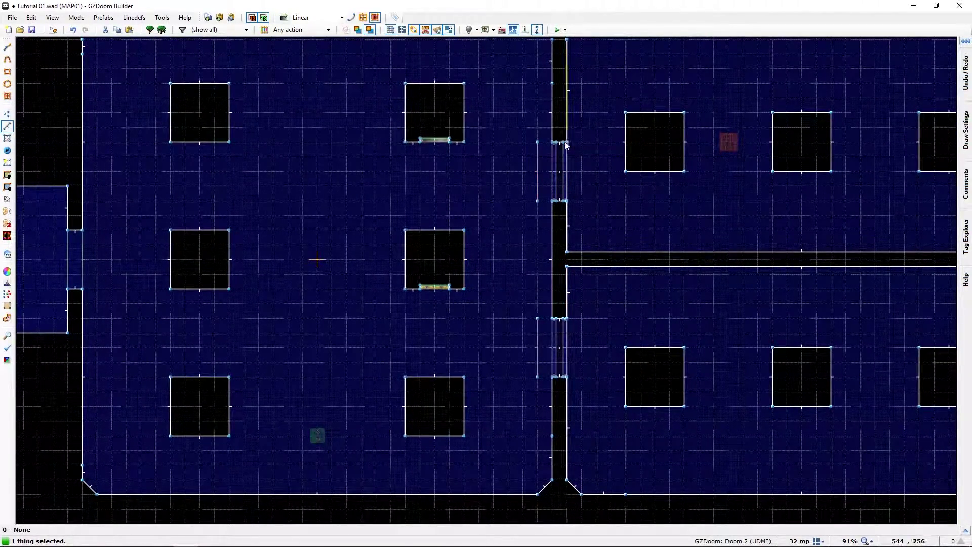
scroll(557, 168, up, 3)
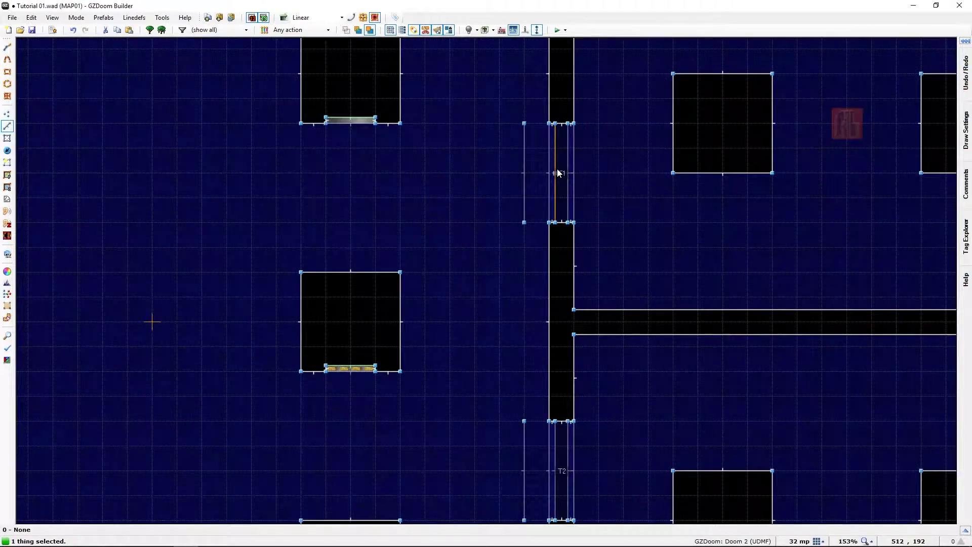
click(485, 279)
middle_drag(482, 295, 426, 256)
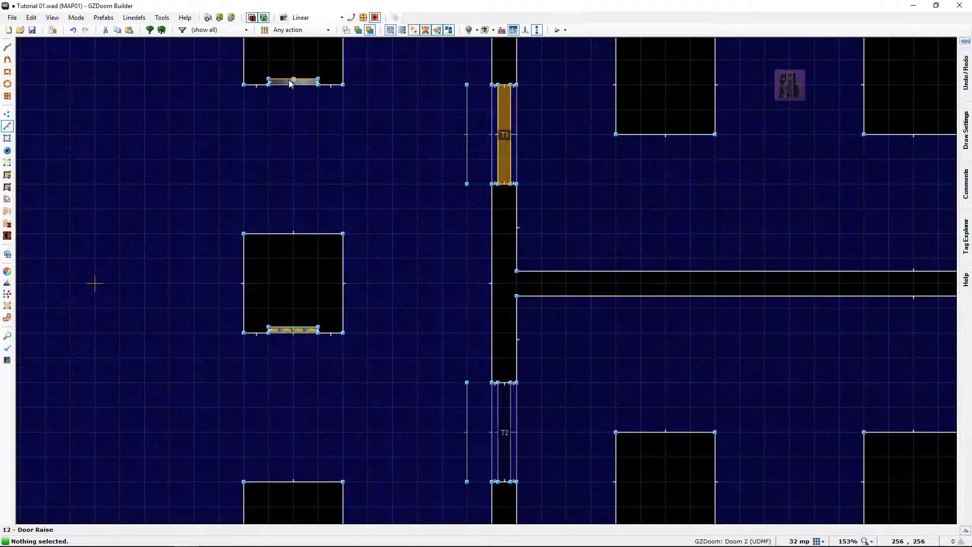
right_click(466, 132)
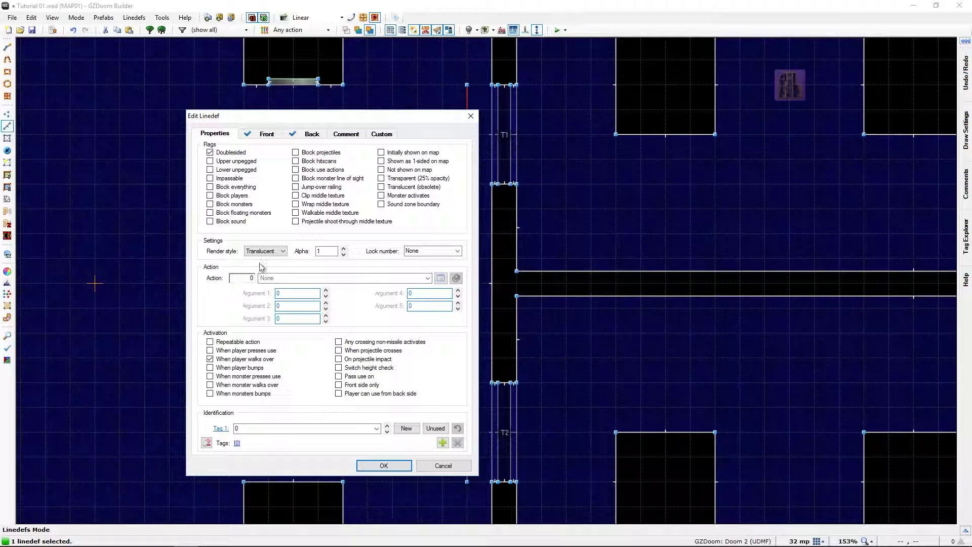
click(440, 279)
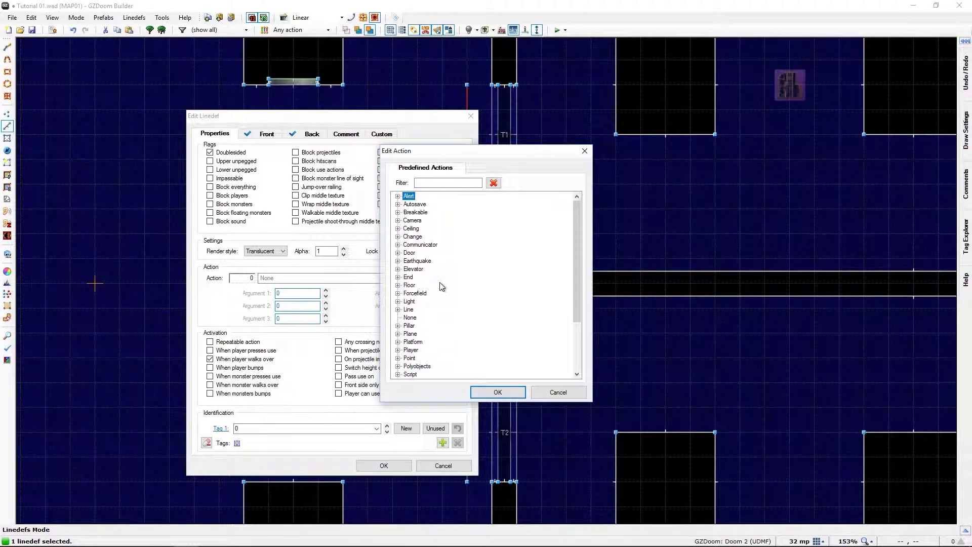
click(398, 253)
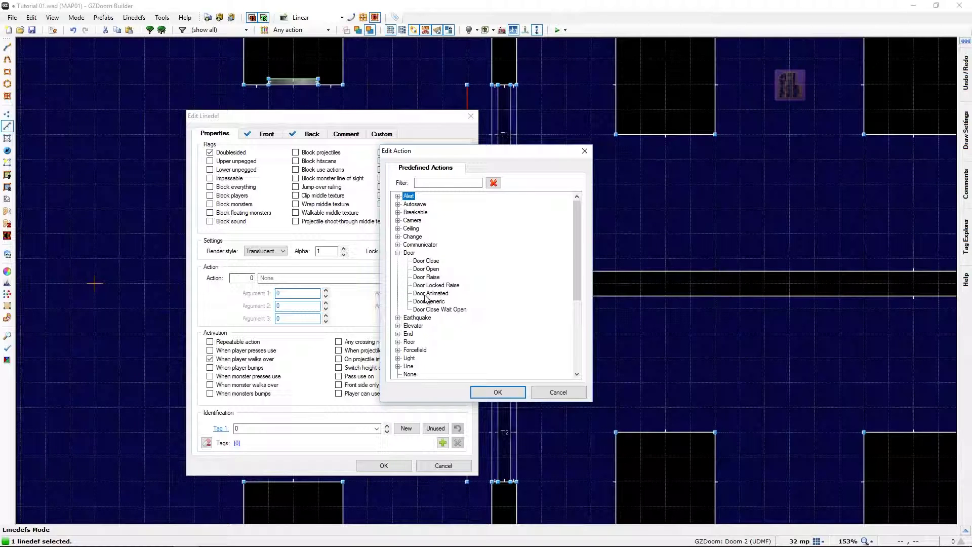
click(426, 277)
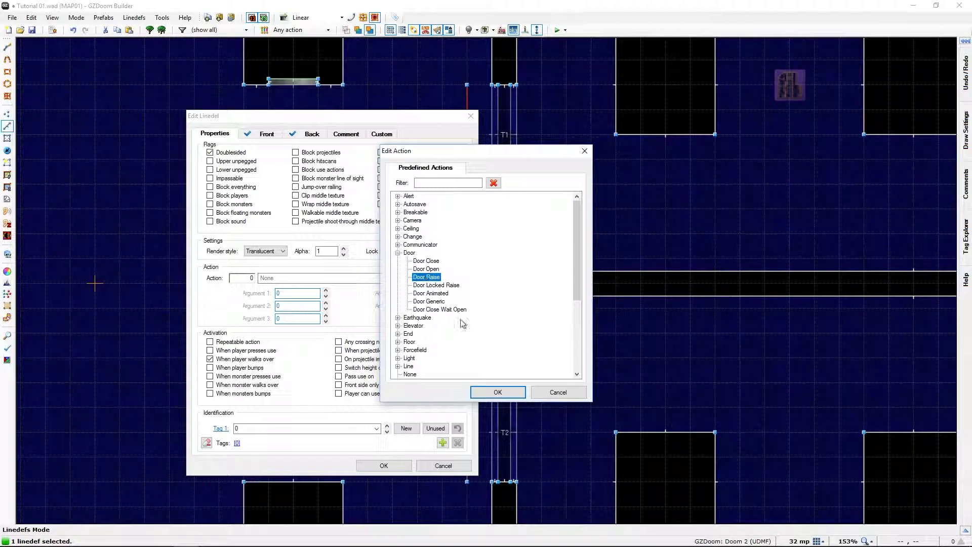
click(498, 392)
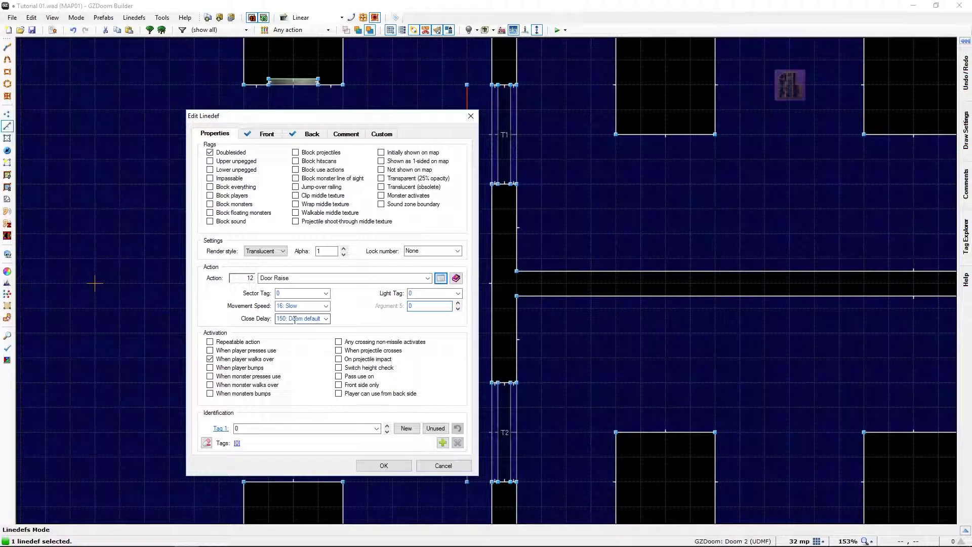
Set the northern trigger line's close delay to 0: Never, movement speed to 32: Normal and sector tag to 1.
click(326, 318)
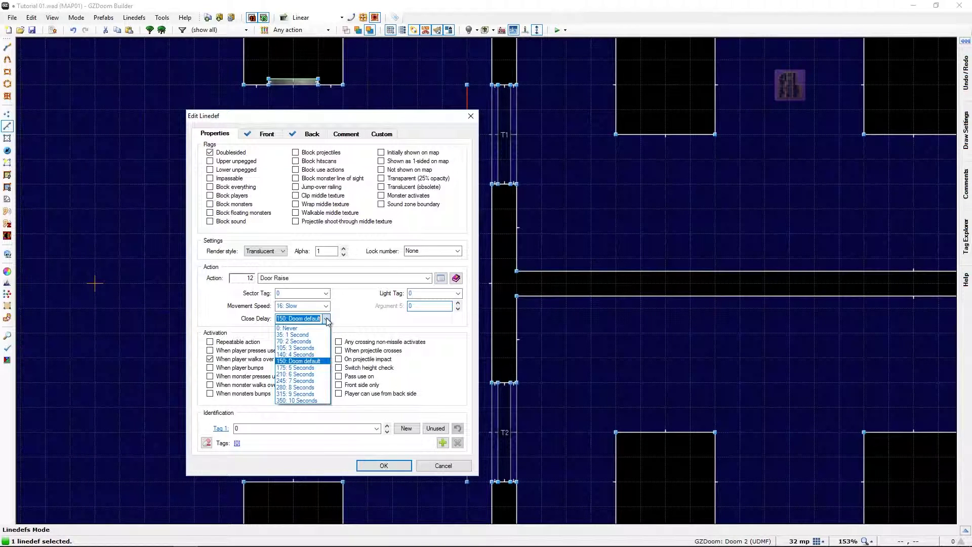
click(296, 328)
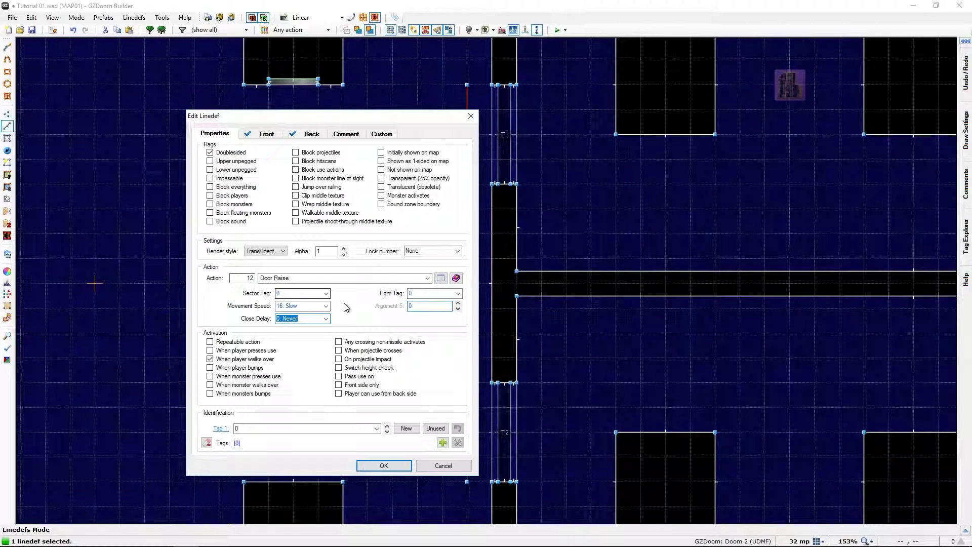
click(326, 306)
click(287, 329)
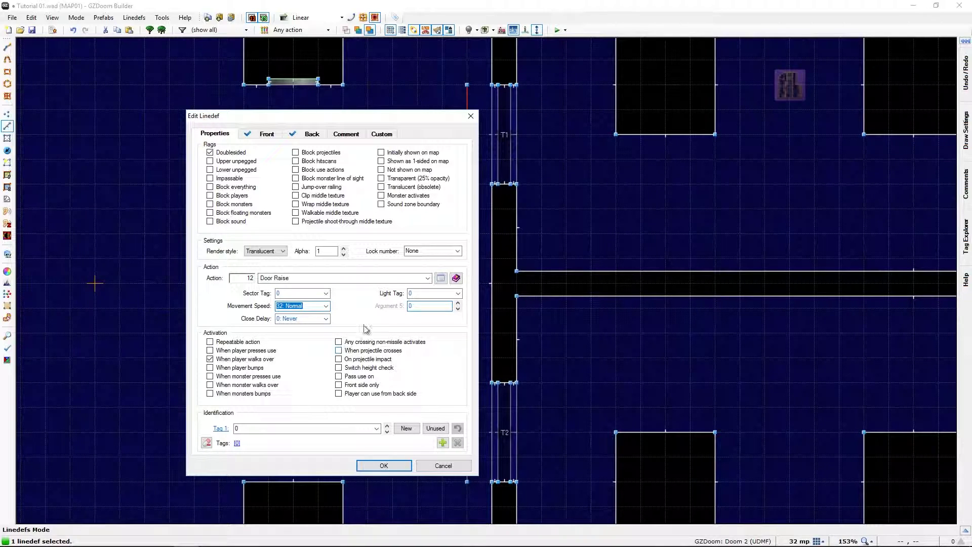
click(282, 294)
text(2)
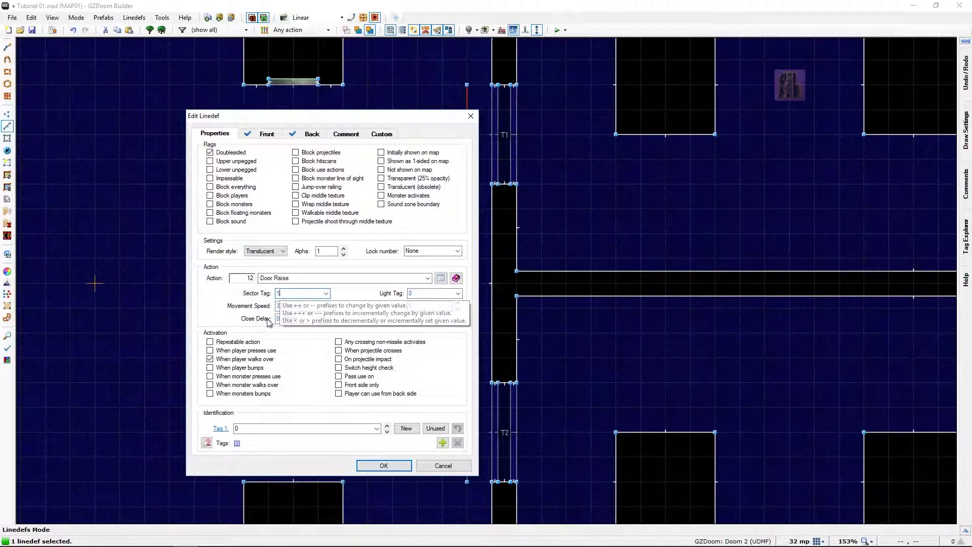
click(394, 470)
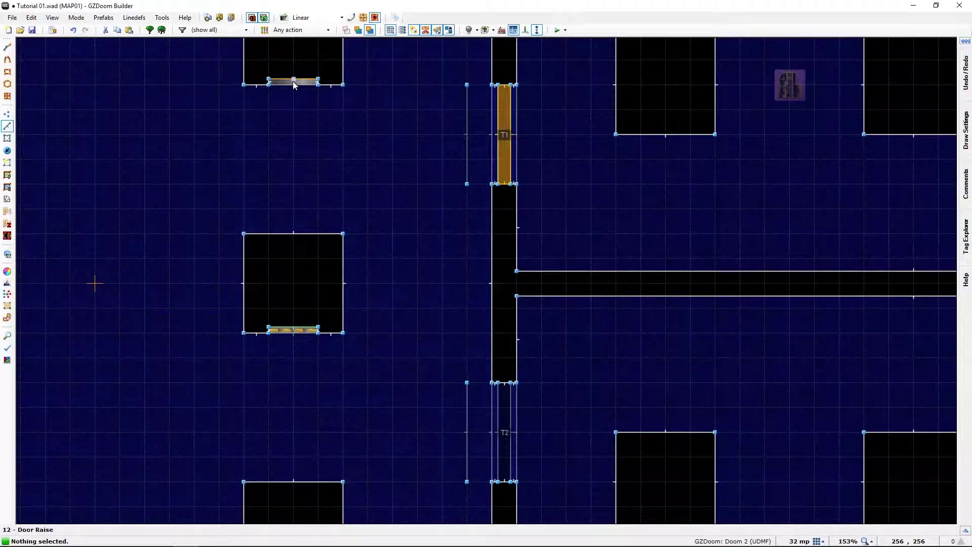
Try to flip the direction of the northern pillar's switch line and of the trigger line before the northeastern door.
key(f)
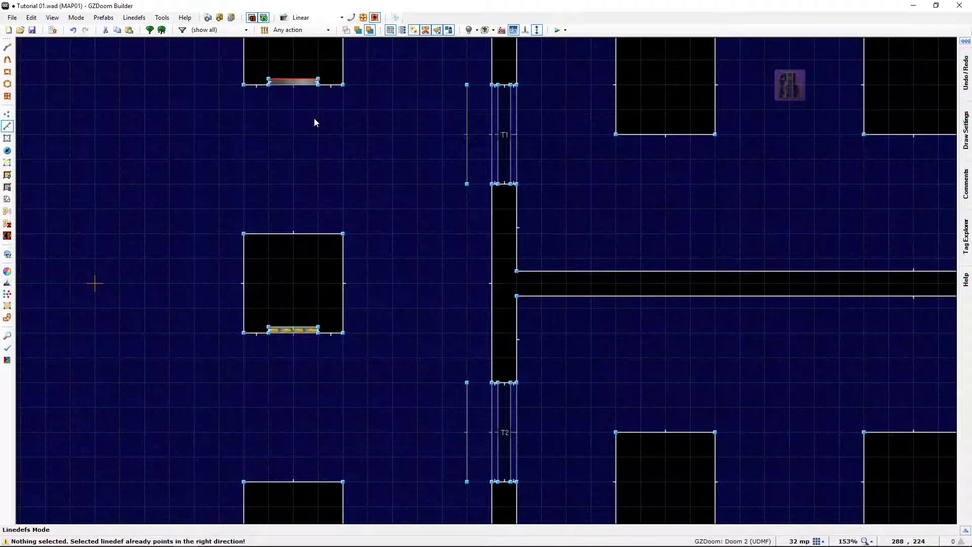
scroll(304, 96, up, 3)
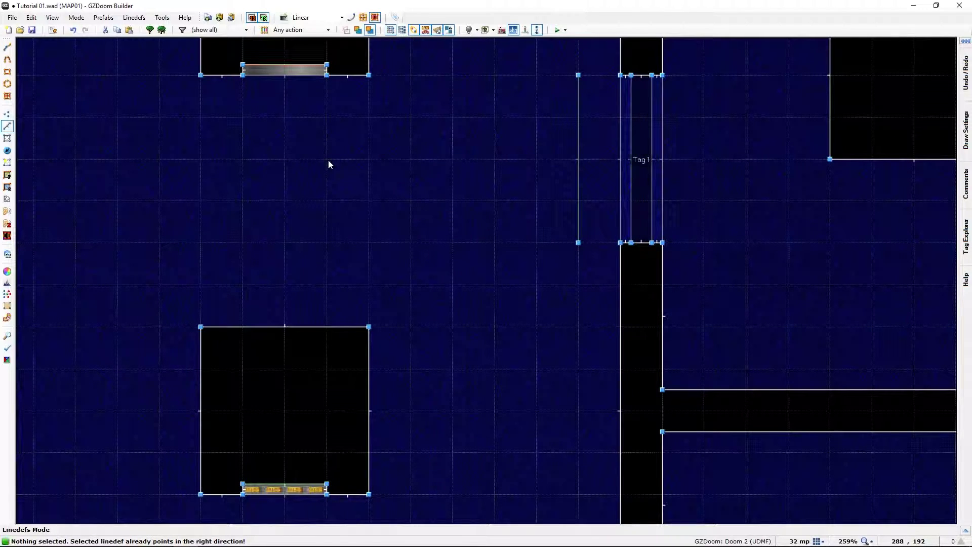
scroll(364, 233, down, 3)
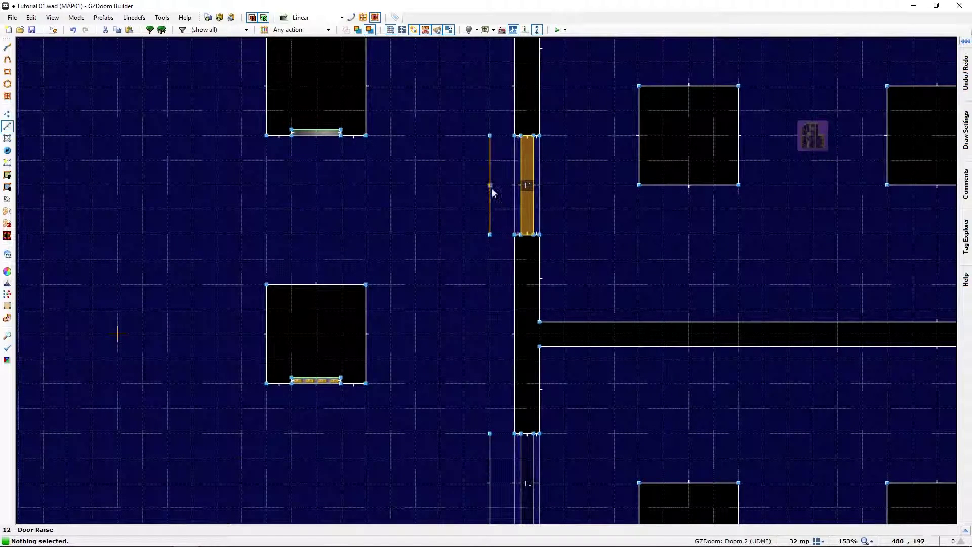
key(f)
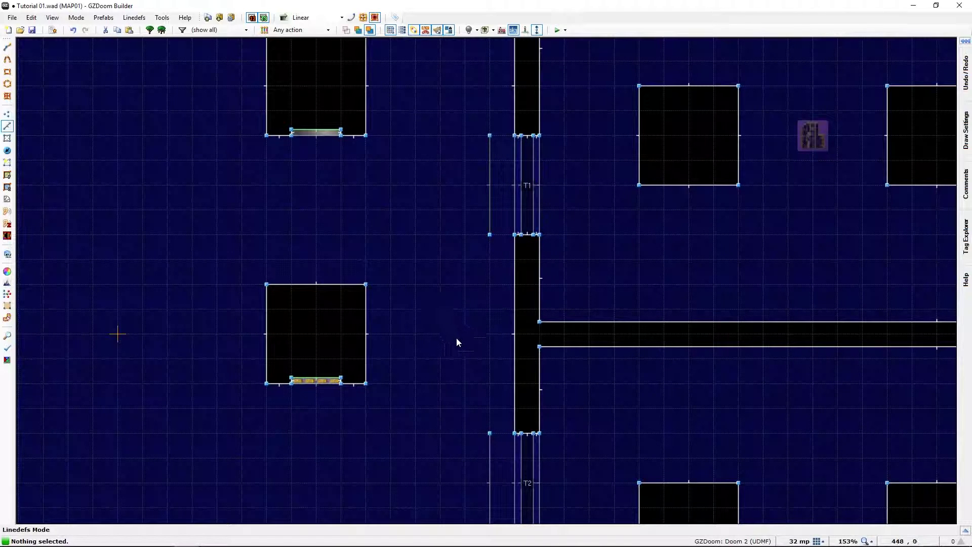
Assign the Door Raise action to the trigger line on the floor in front of the southeastern door.
key(Down)
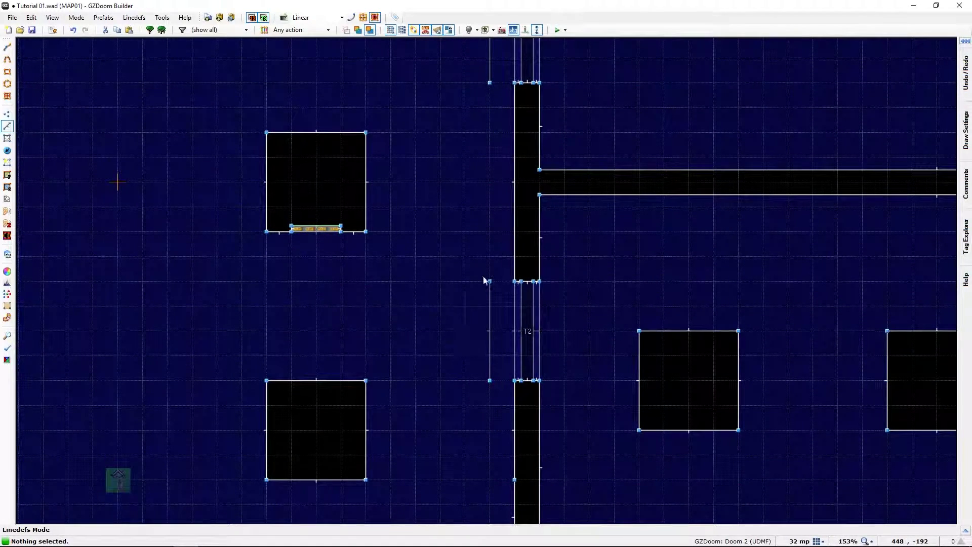
right_click(497, 333)
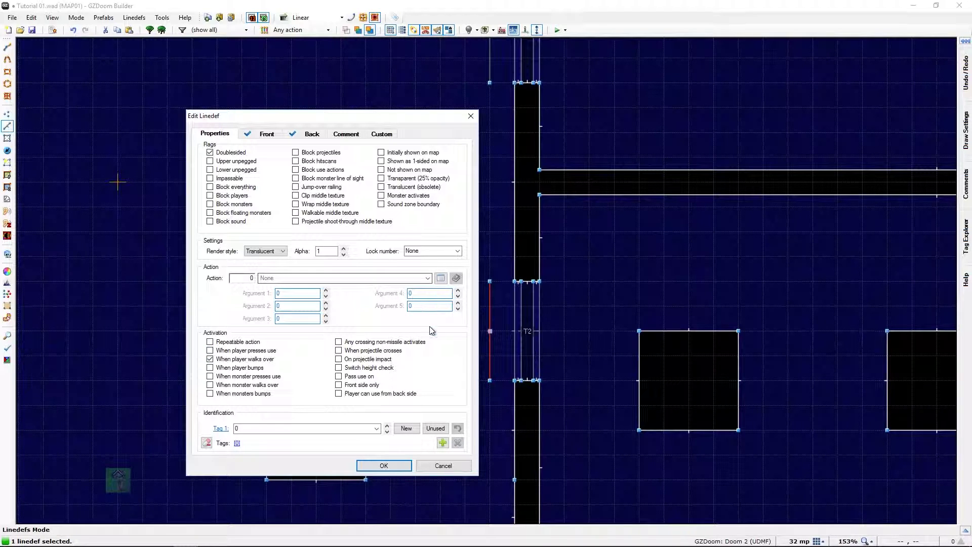
click(441, 279)
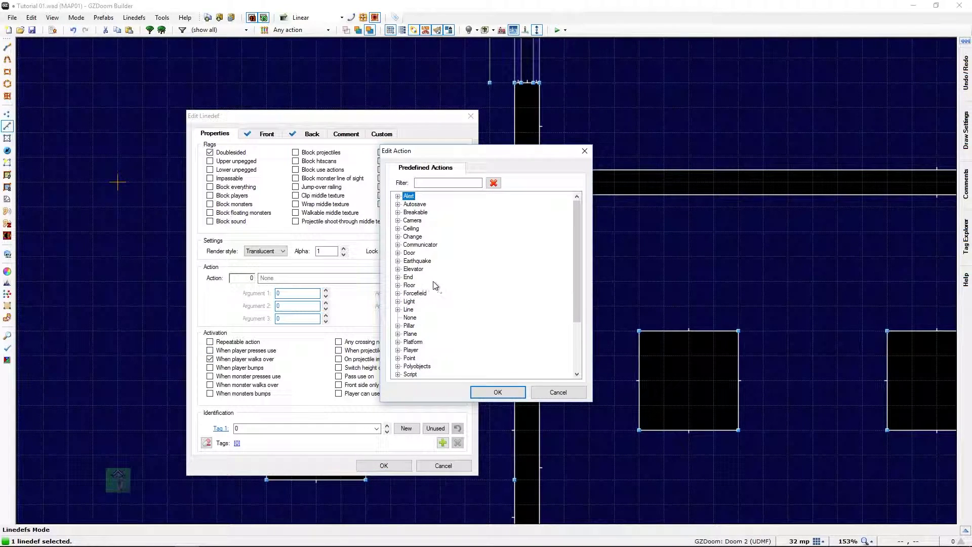
double_click(405, 253)
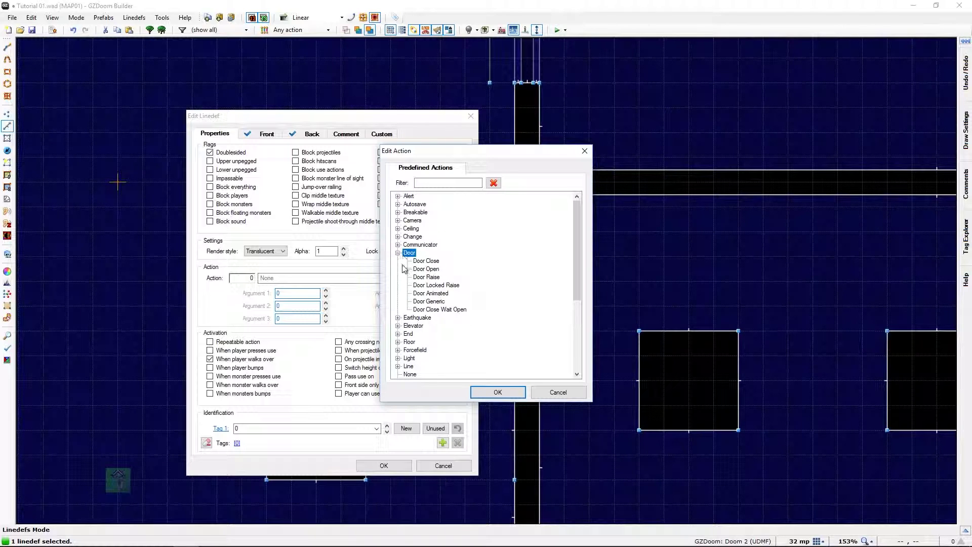
double_click(426, 278)
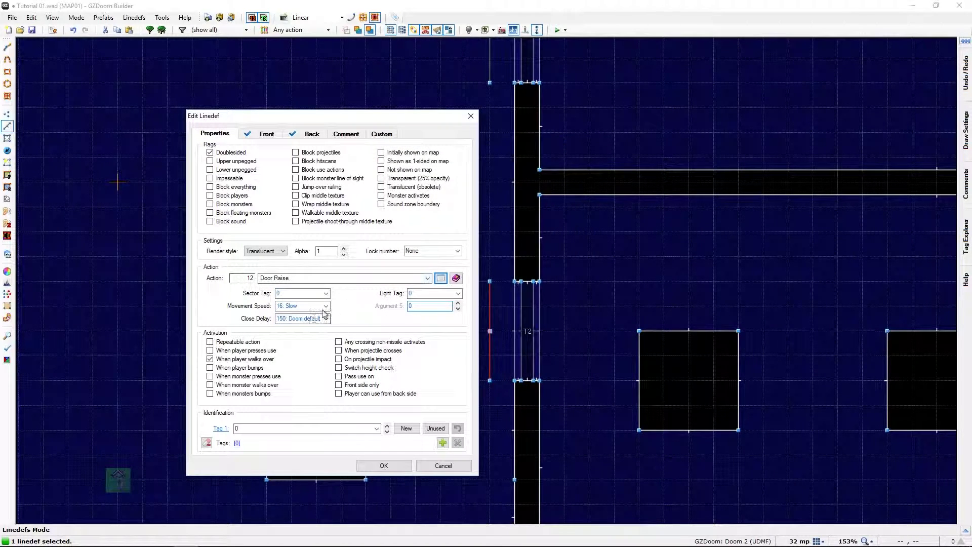
Set the southeastern trigger line's movement speed to 32: Normal, close delay to 0: Never and sector tag to 2.
click(327, 306)
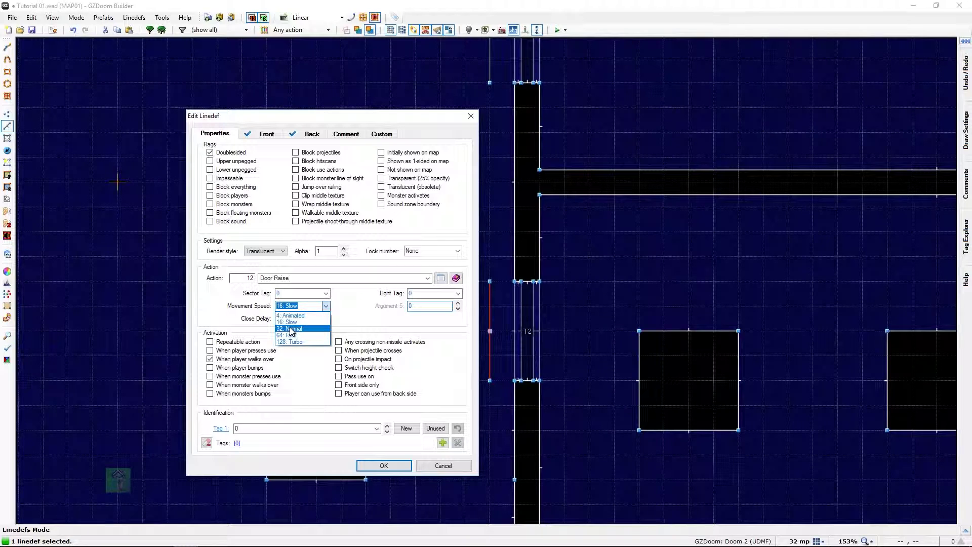
click(312, 329)
click(310, 318)
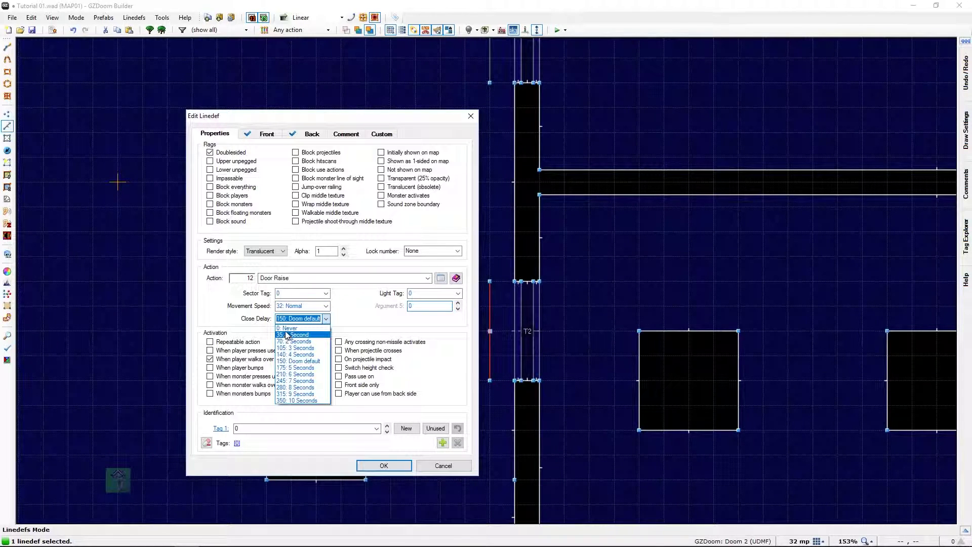
click(288, 328)
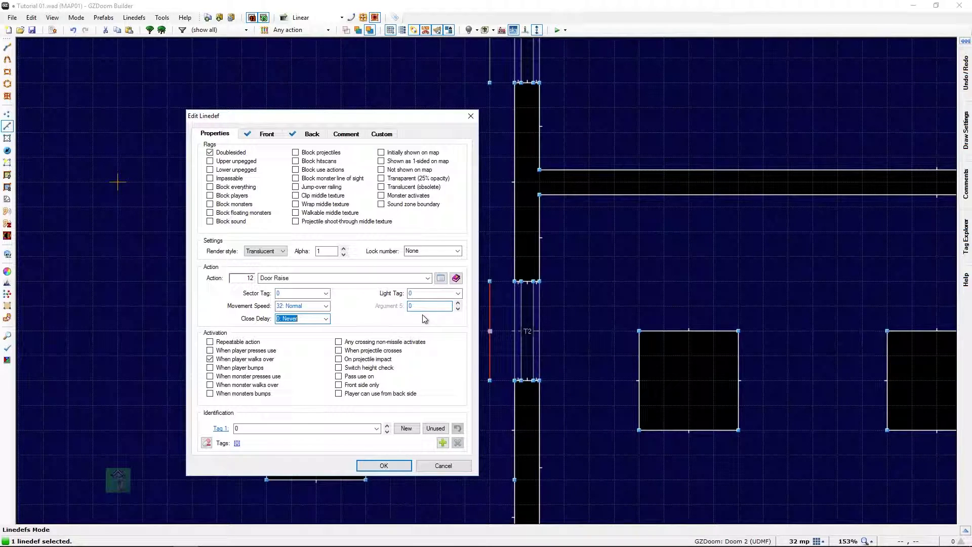
click(281, 293)
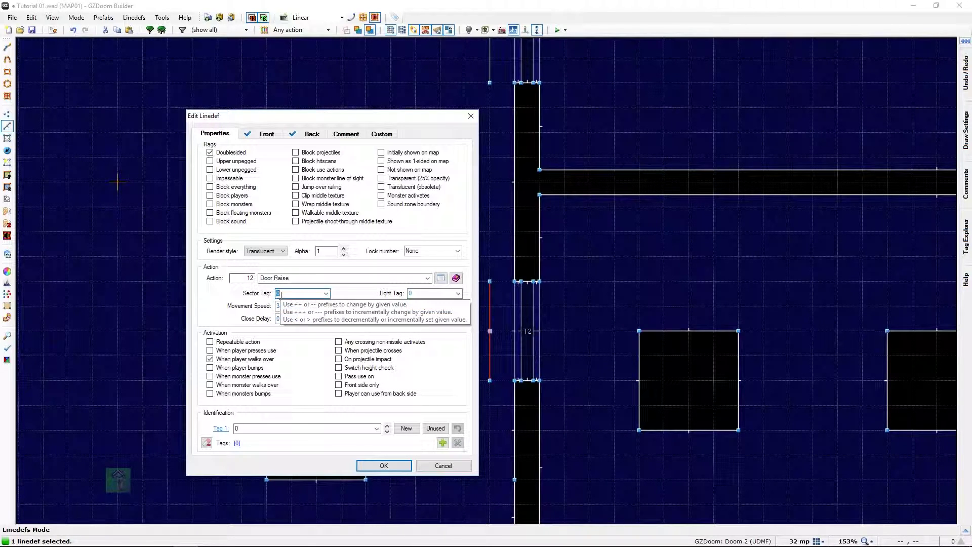
text(2)
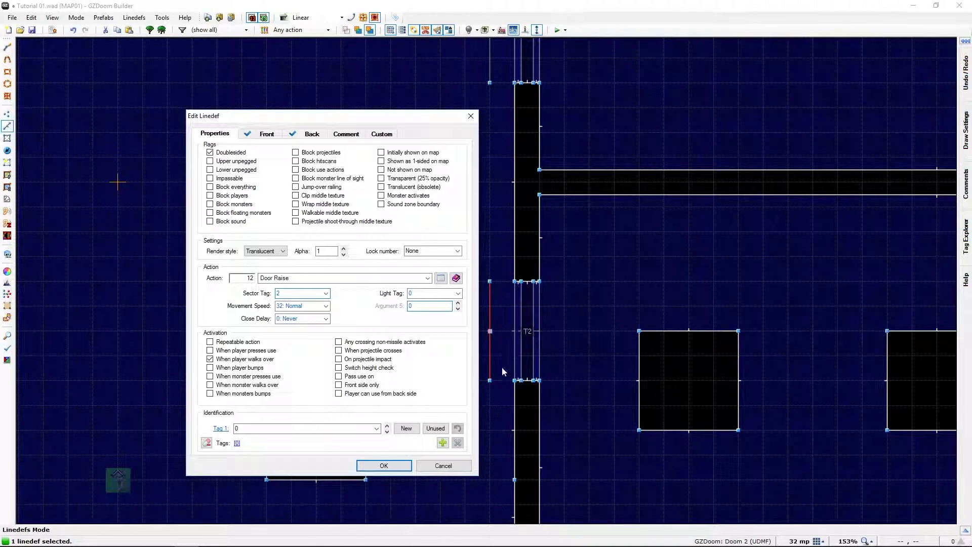
Lock the southeastern trigger line with the Yellow key card and apply the linedef properties.
click(458, 252)
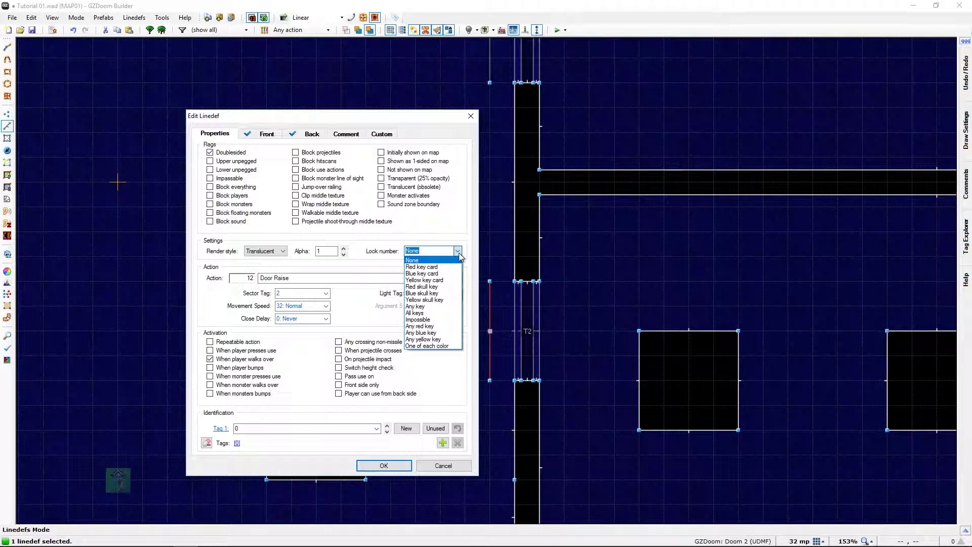
click(431, 282)
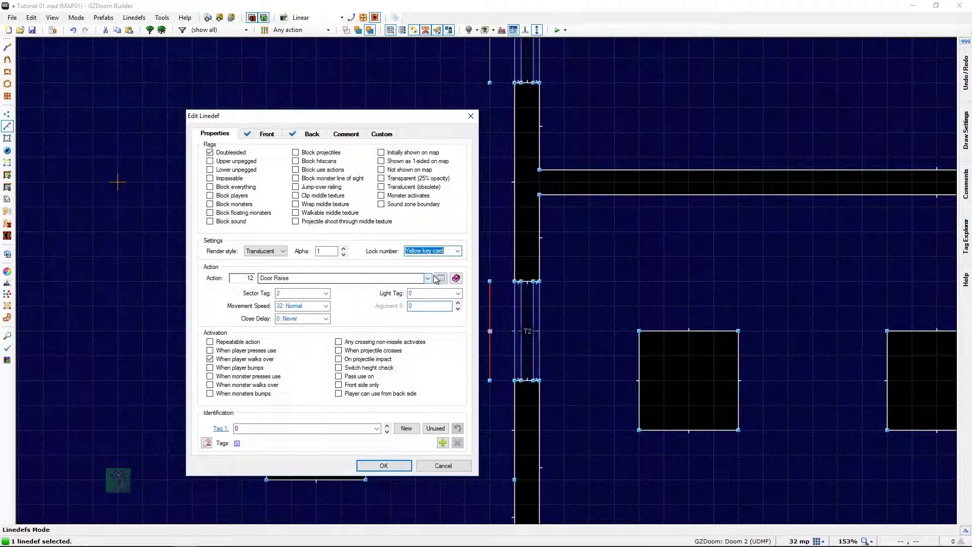
click(384, 466)
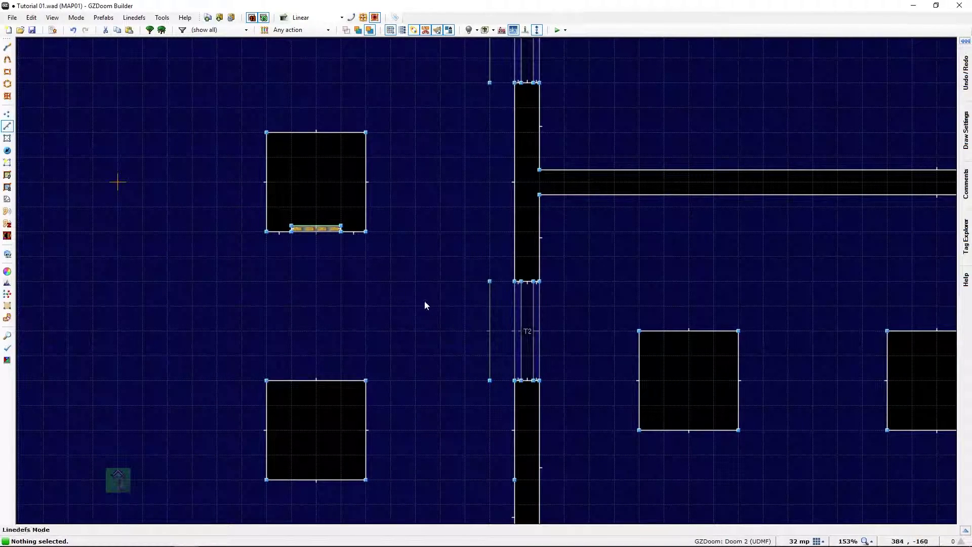
Test-play the map and walk over the southeastern door's trigger line without carrying the yellow keycard.
scroll(411, 297, down, 2)
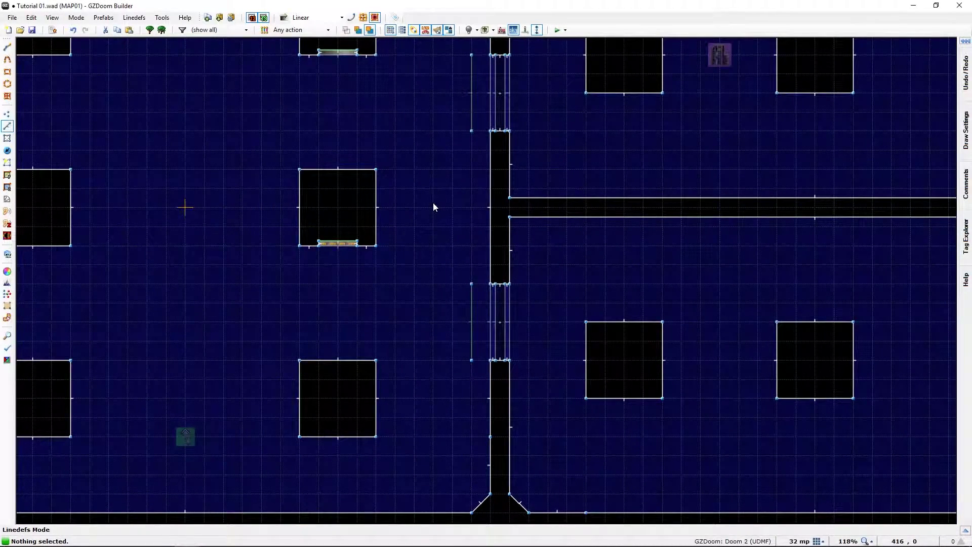
key(Up)
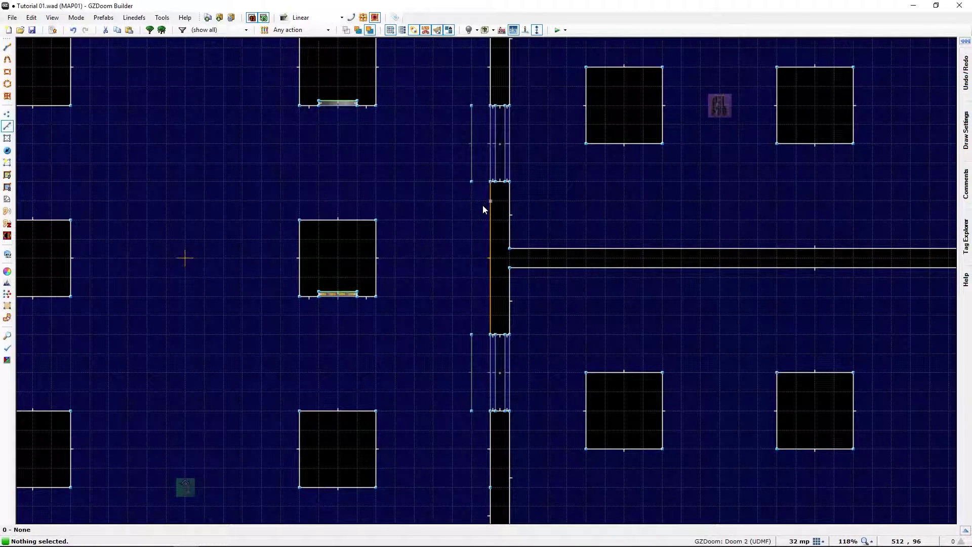
click(557, 30)
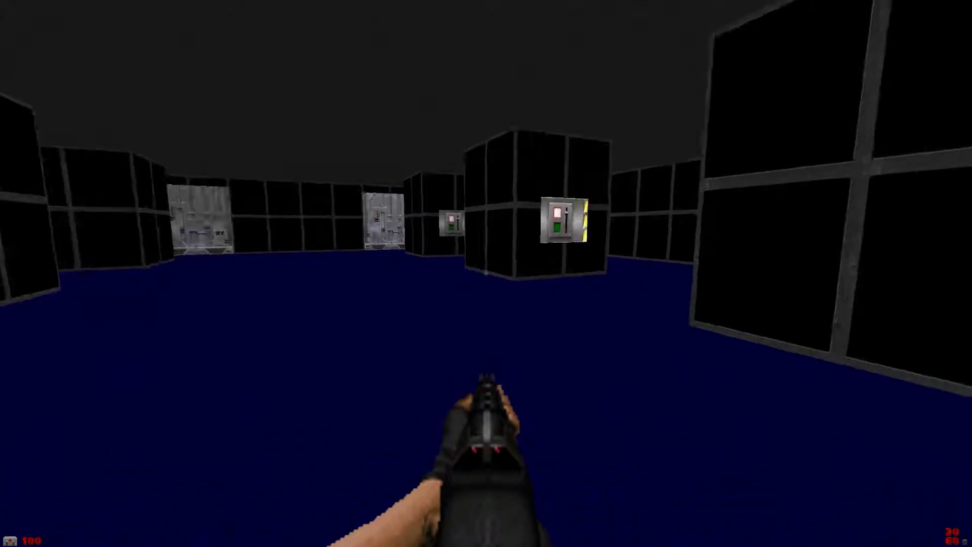
key(w)
key(w)
key(e)
key(s)
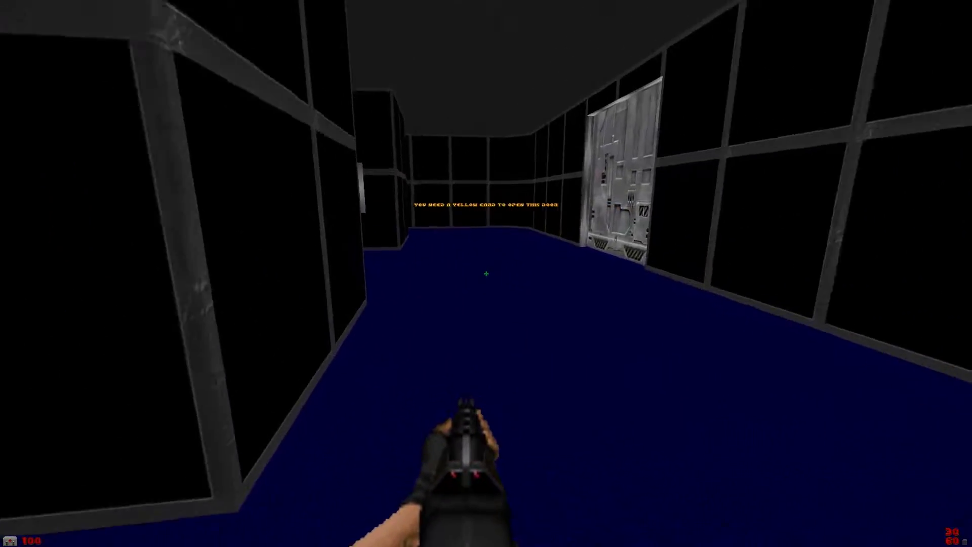
Walk over the northeastern door's trigger line, go through the door and collect the yellow keycard in the room behind it.
key(w)
key(e)
key(w)
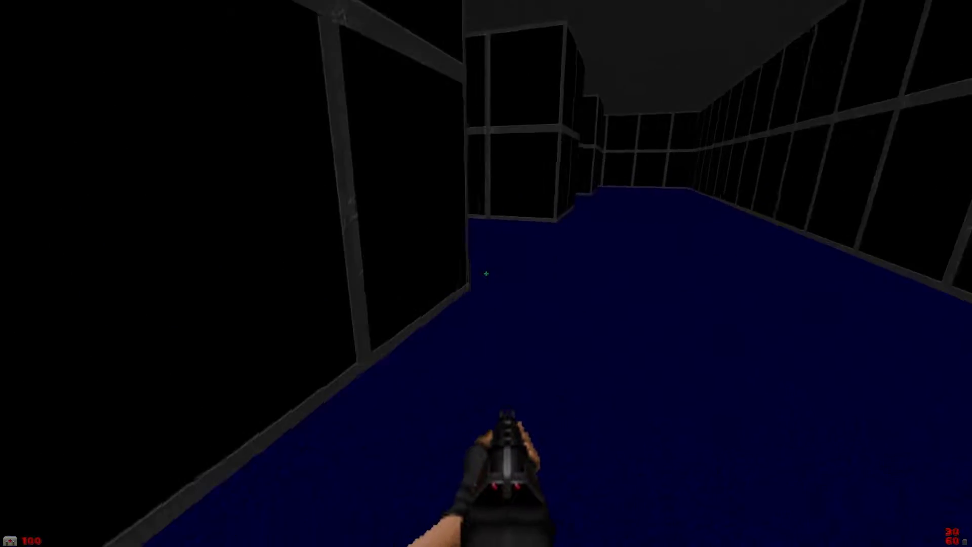
key(w)
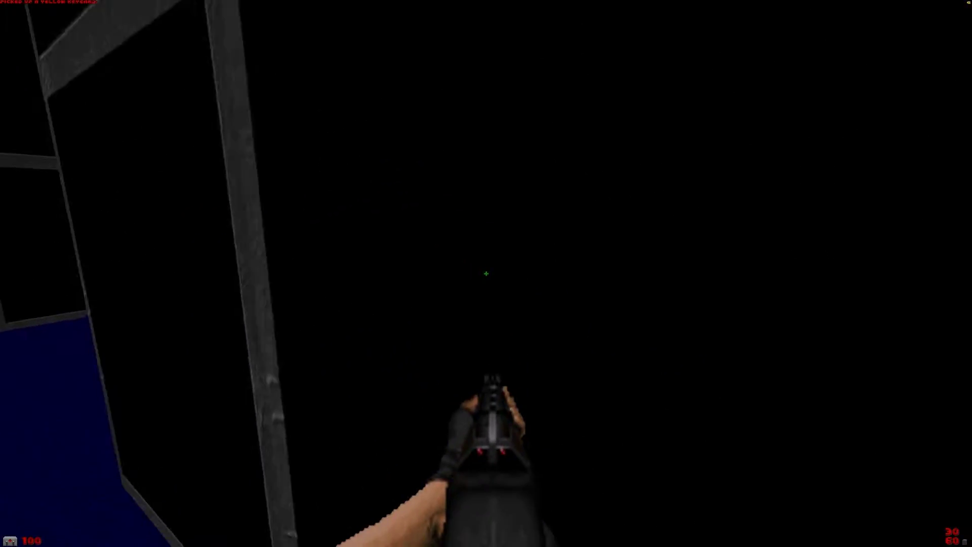
key(w)
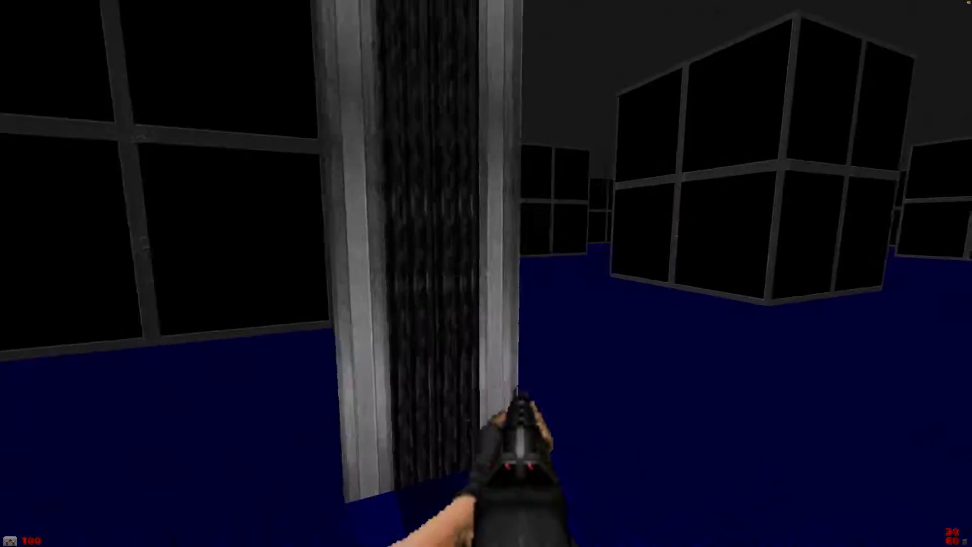
Return to the main room and cross the southeastern door's trigger line while carrying the yellow keycard.
key(w)
key(space)
key(w)
key(w)
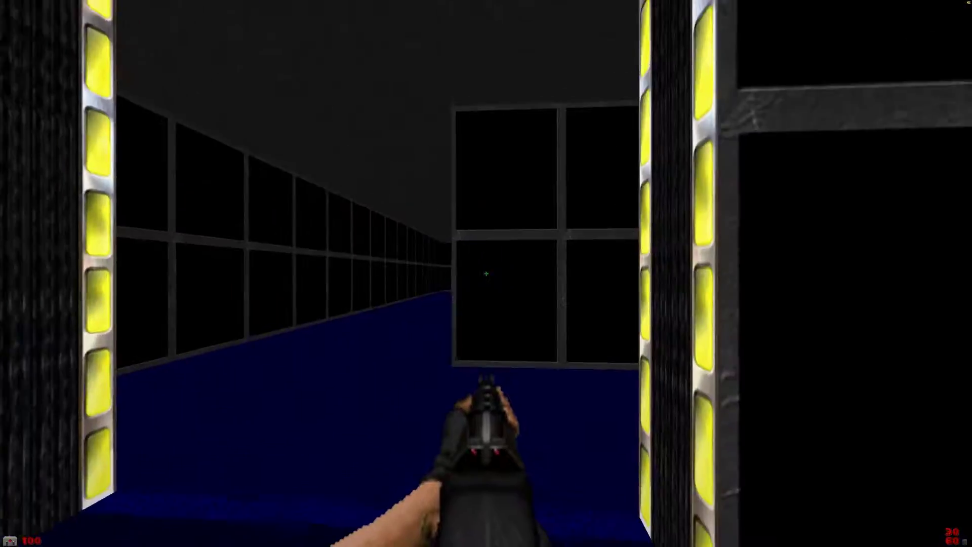
key(w)
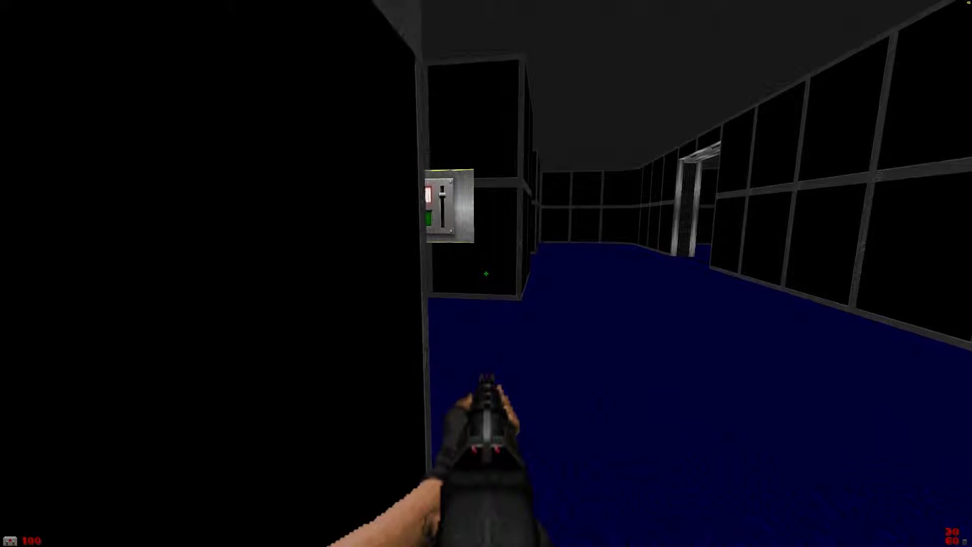
Check from the main room whether both eastern doors stay open.
key(a)
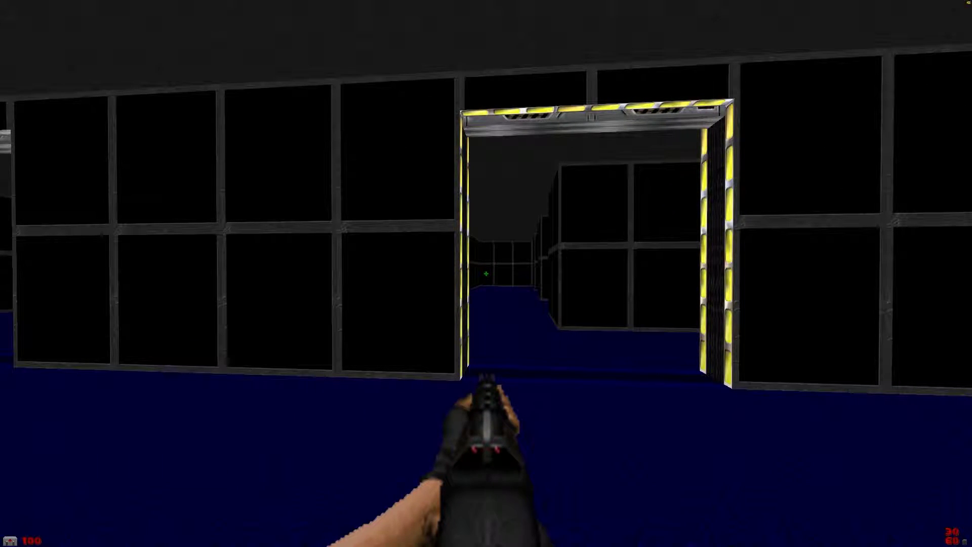
key(w)
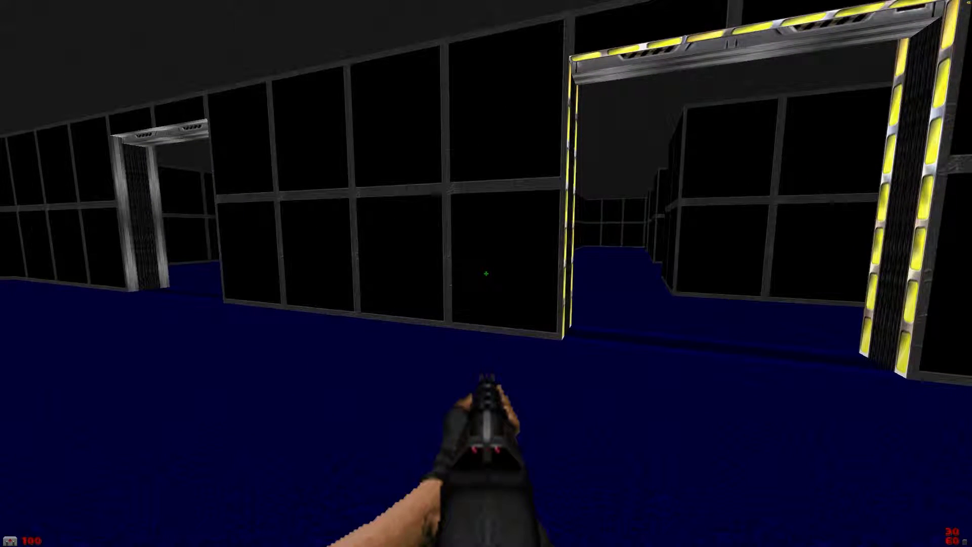
key(w)
key(w)
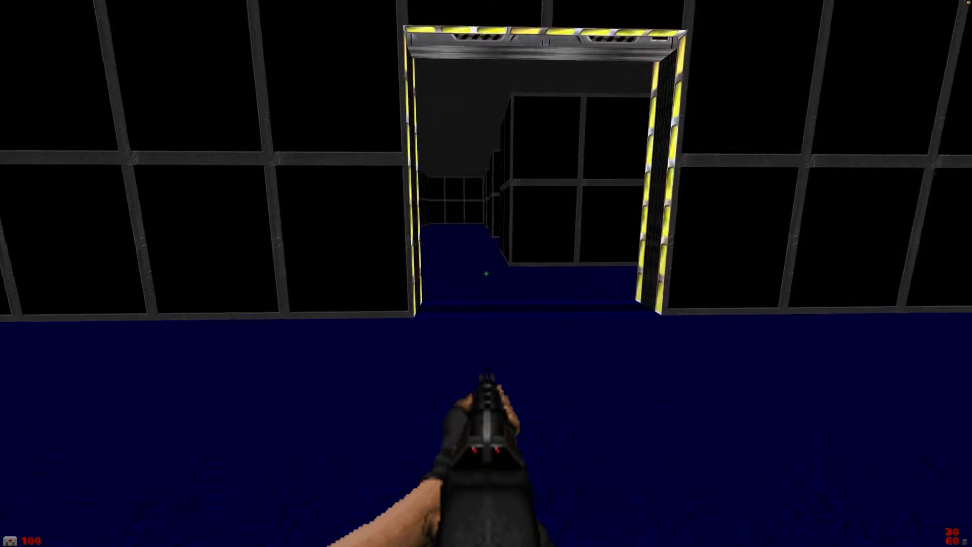